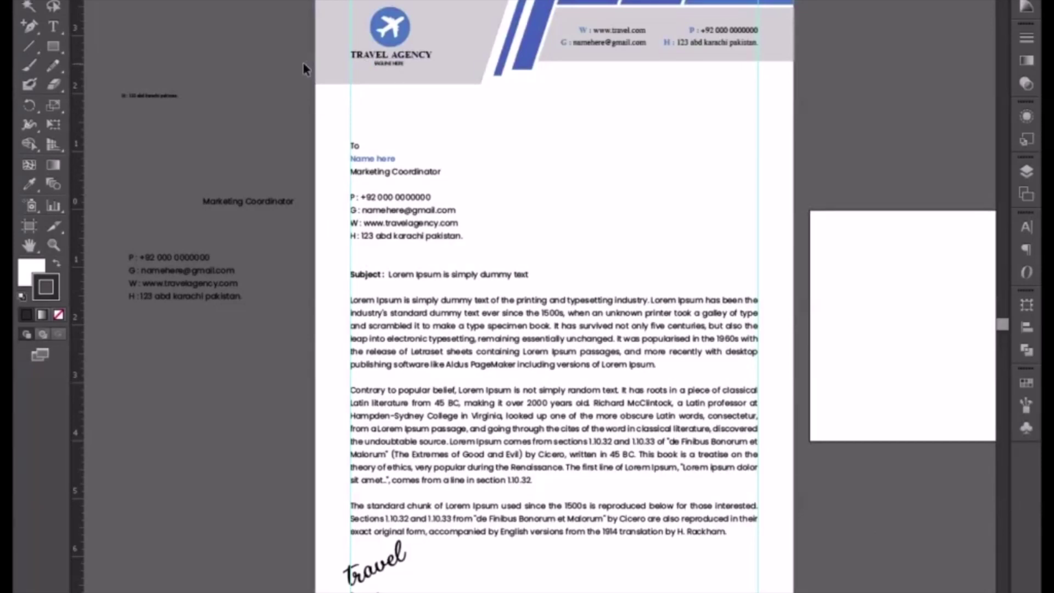
Step: Pan and zoom to see both the letterhead and the blank envelope artboard
left_click_drag(247, 152, 168, 106)
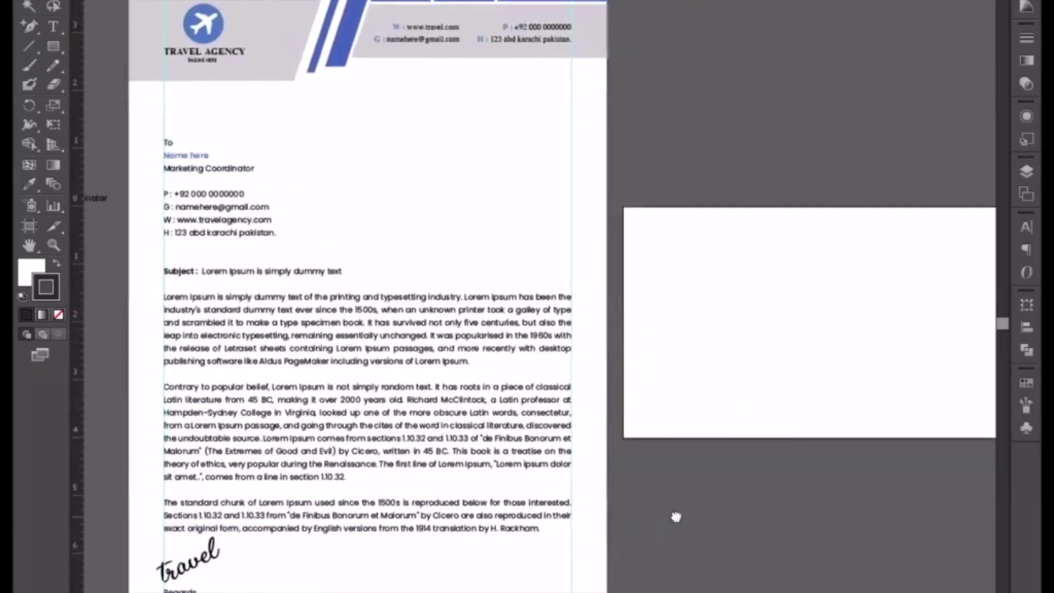
mouse_move(676, 517)
left_mouse_down()
mouse_move(609, 545)
mouse_move(496, 534)
left_mouse_up()
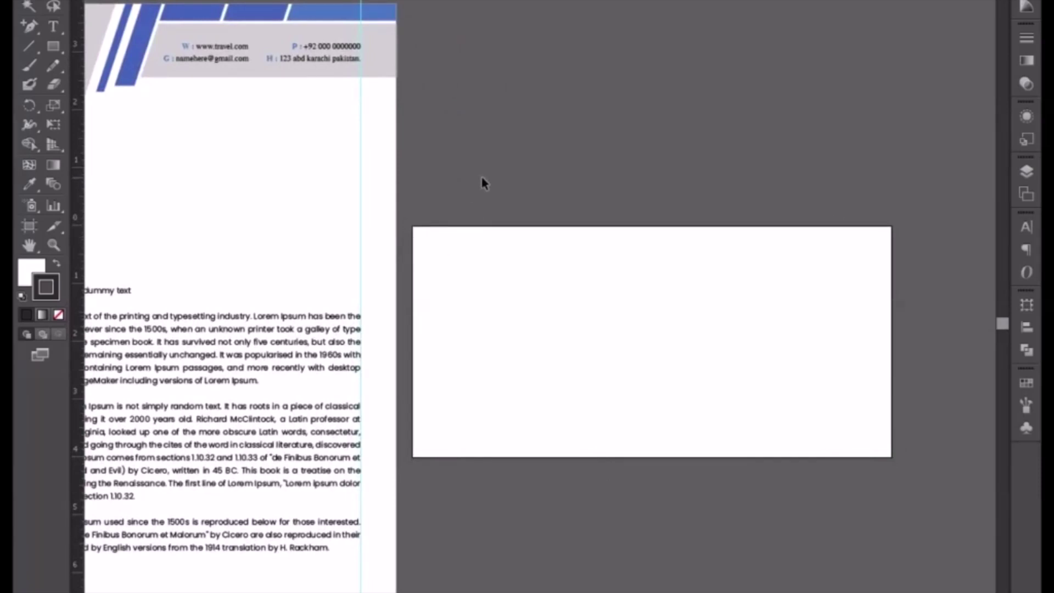
left_click_drag(434, 178, 635, 179)
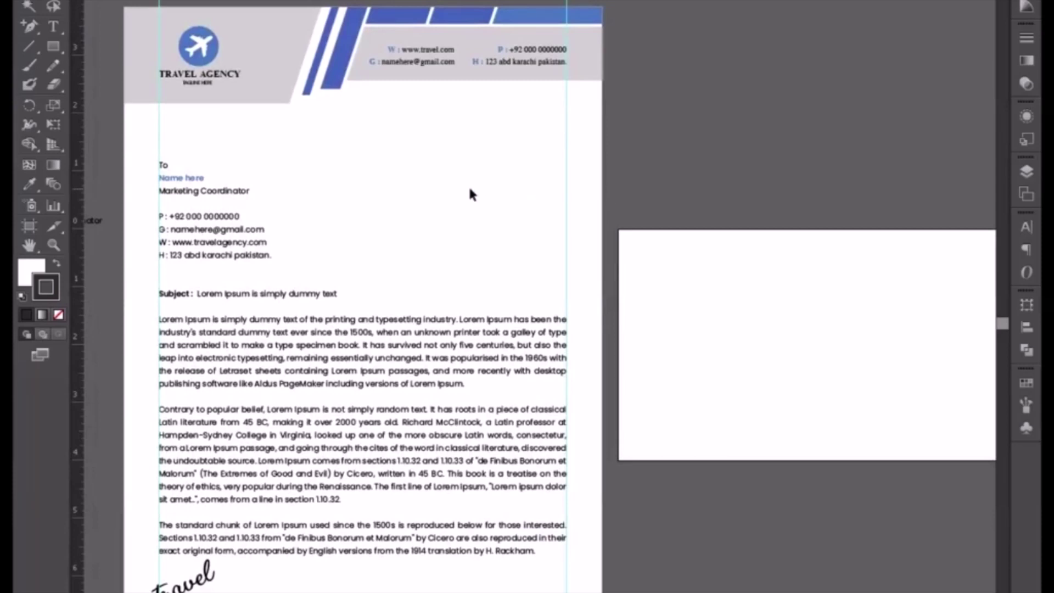
scroll(470, 194, "down", 3)
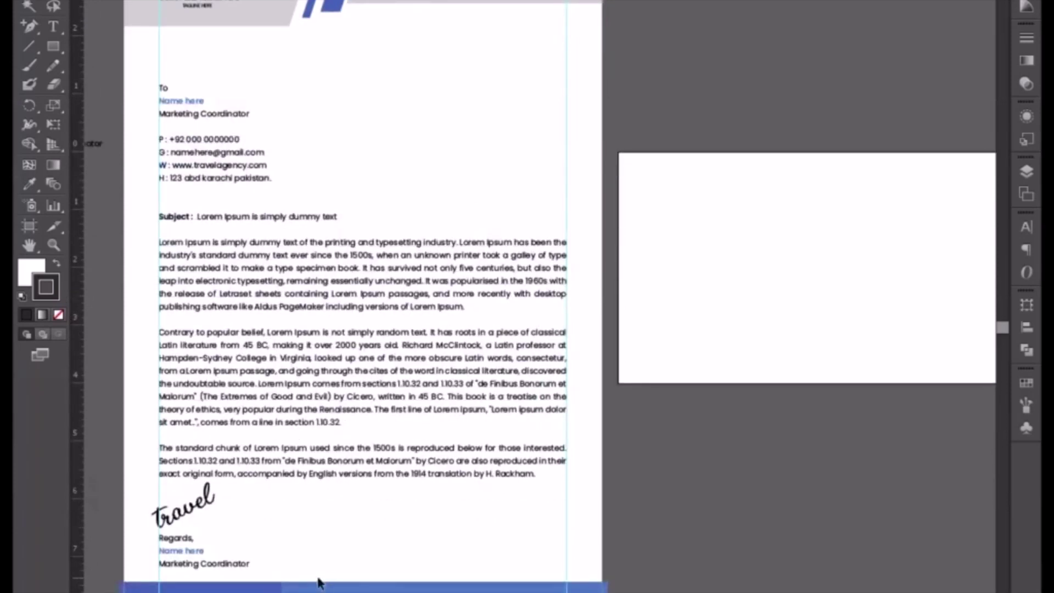
key("ctrl+minus")
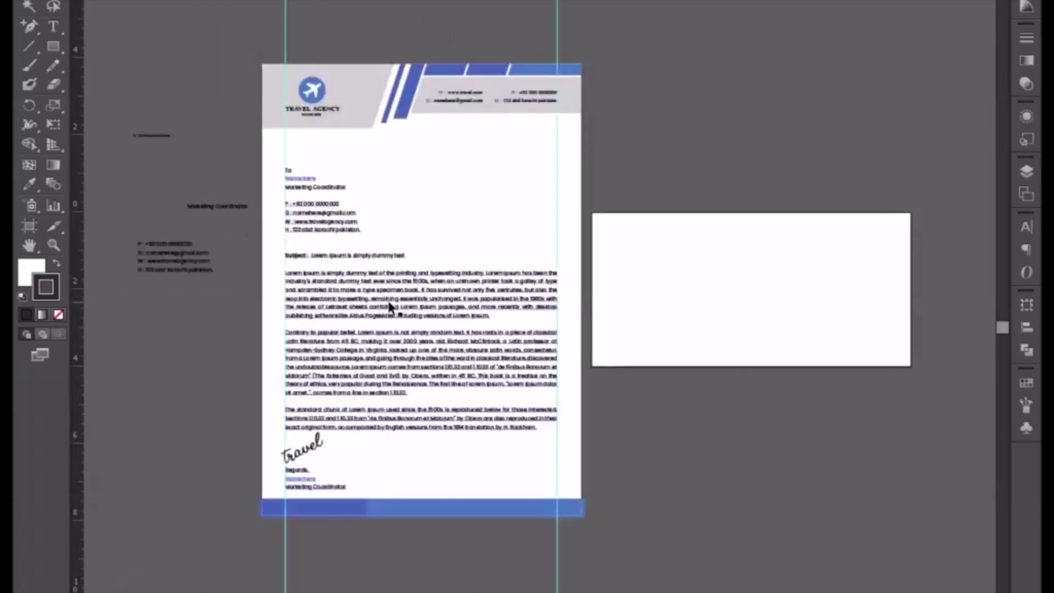
scroll(390, 306, "up", 2)
key("ctrl+plus")
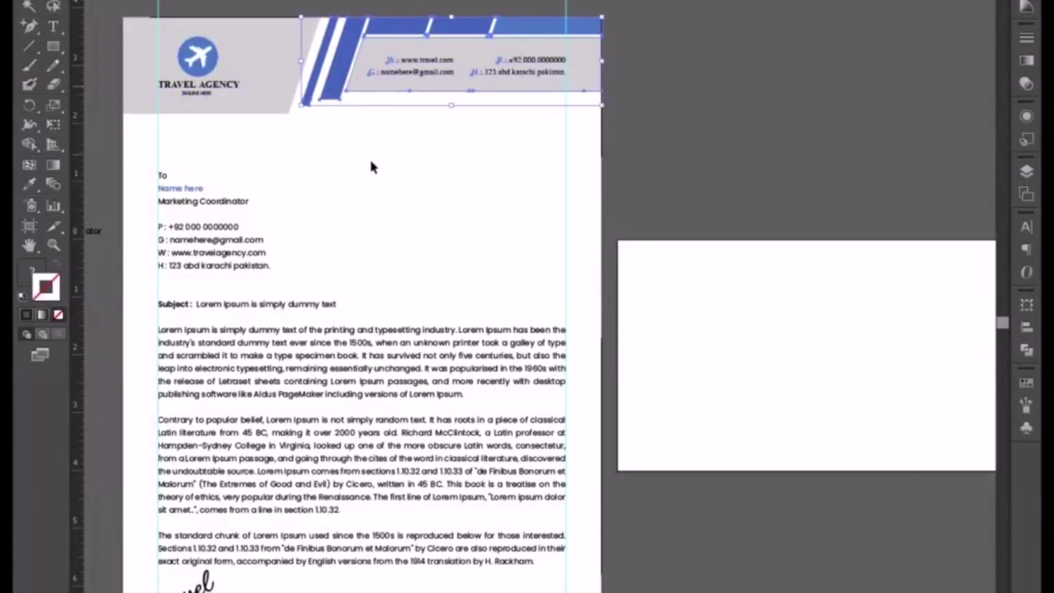
Step: Select the header artwork and TRAVEL AGENCY logo, and place them atop the envelope artboard
left_click_drag(334, 146, 374, 205)
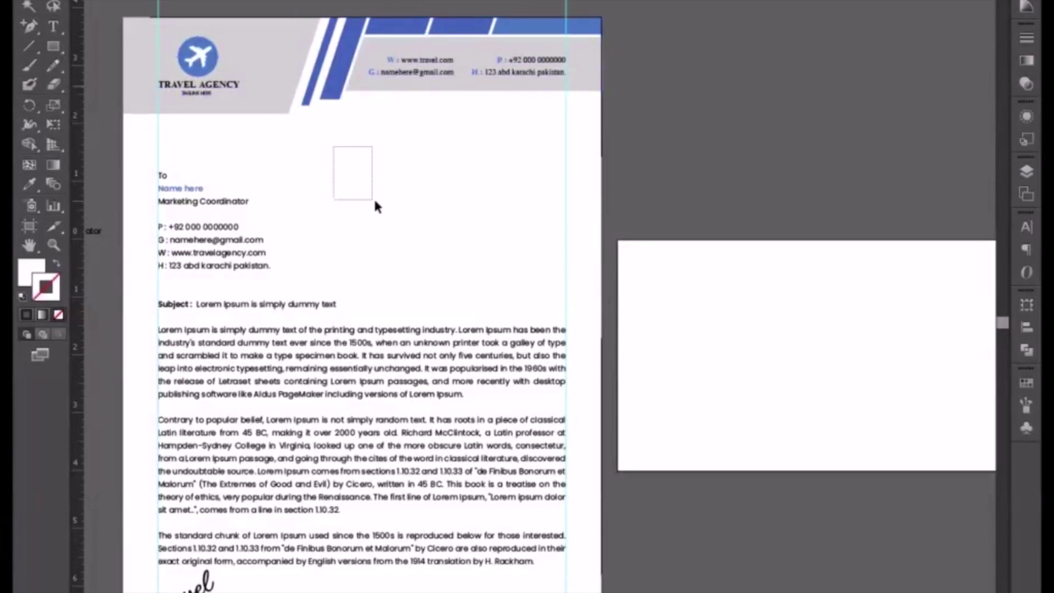
left_click(705, 158)
mouse_move(380, 5)
left_mouse_down()
mouse_move(499, 129)
mouse_move(536, 120)
left_mouse_up()
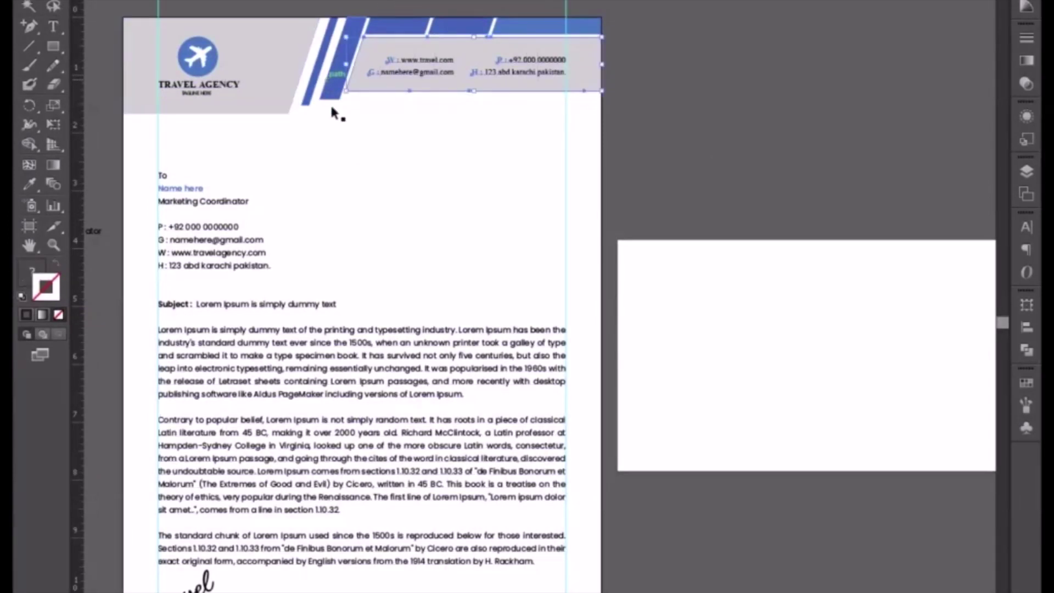
left_click(177, 86, "shift")
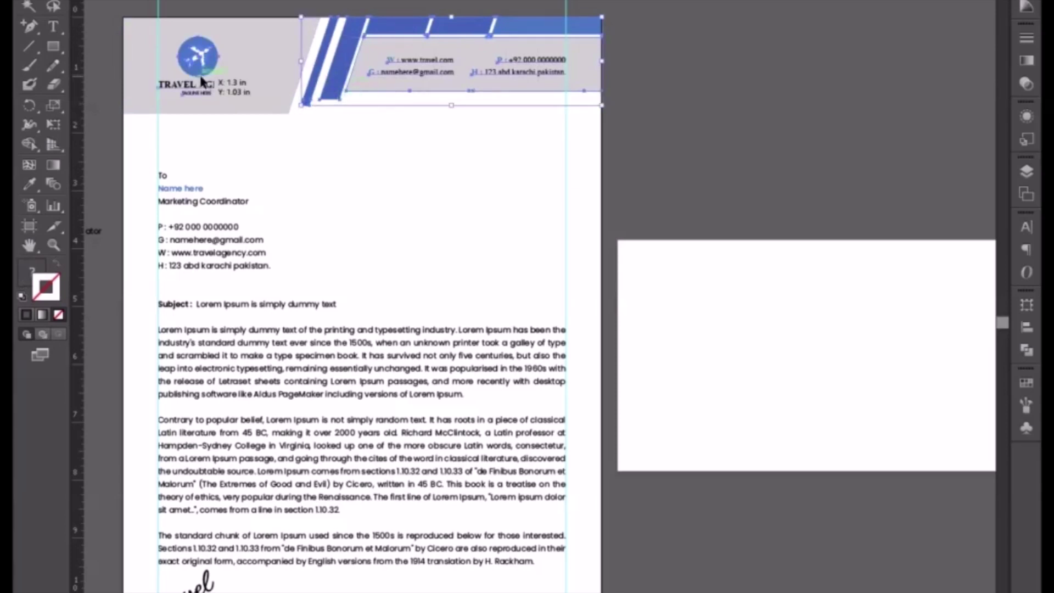
scroll(291, 118, "down", 3)
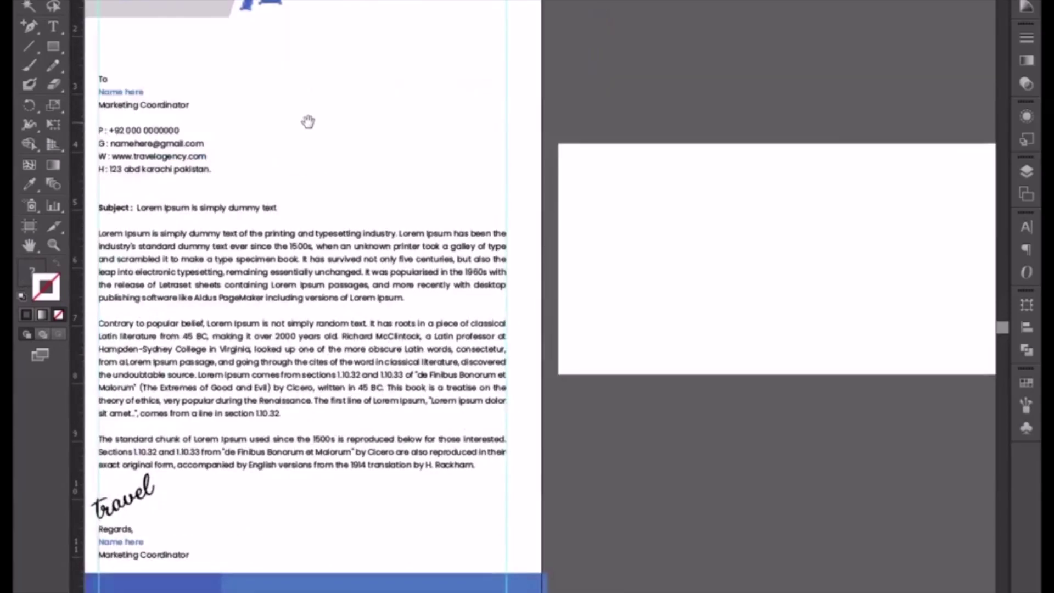
left_click_drag(341, 163, 293, 246)
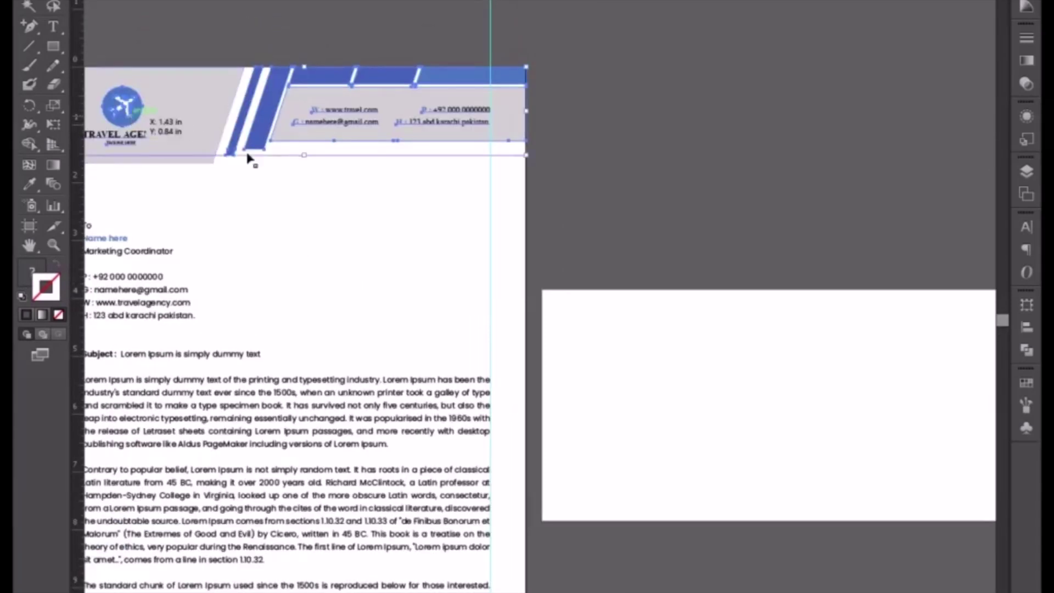
mouse_move(645, 266)
left_mouse_down()
mouse_move(615, 347)
mouse_move(623, 308)
left_mouse_up()
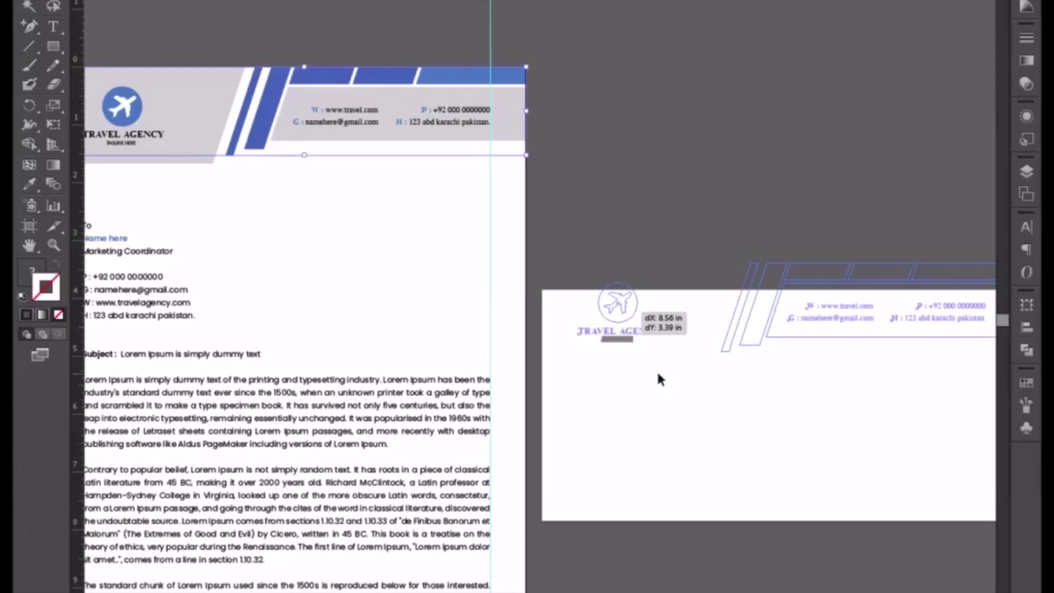
left_click_drag(657, 375, 657, 374)
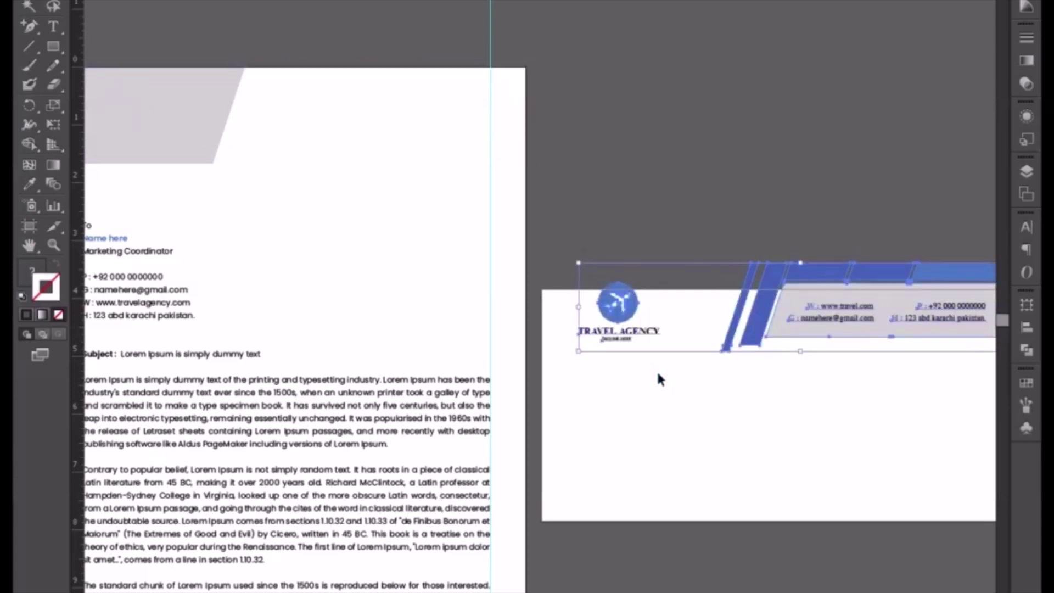
scroll(631, 463, "down", 5)
scroll(631, 463, "left", 2)
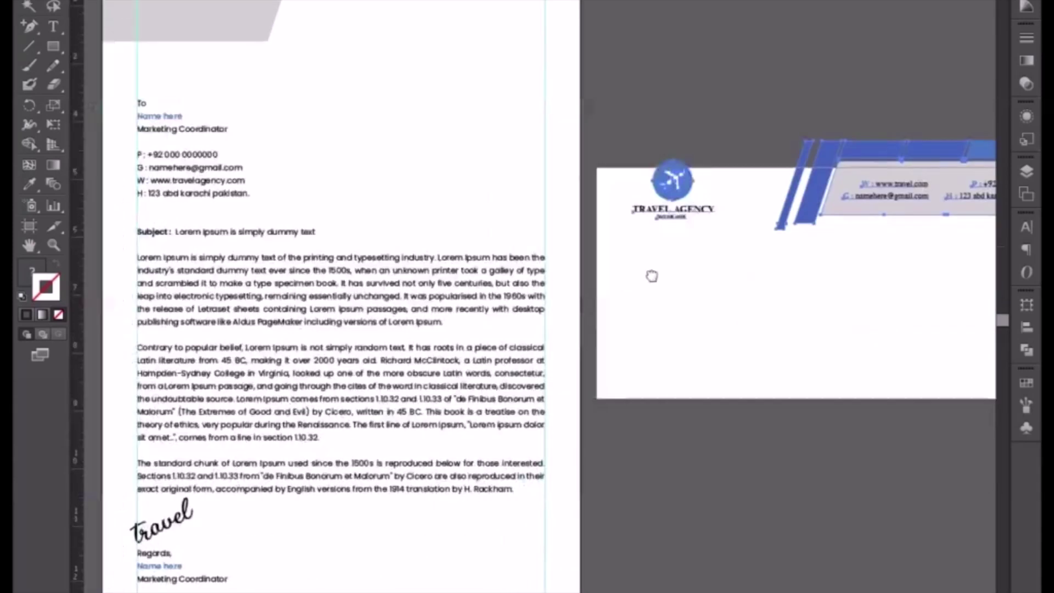
Step: Move the letterhead's blue footer bar to the envelope's bottom edge and zoom in
left_click(252, 547)
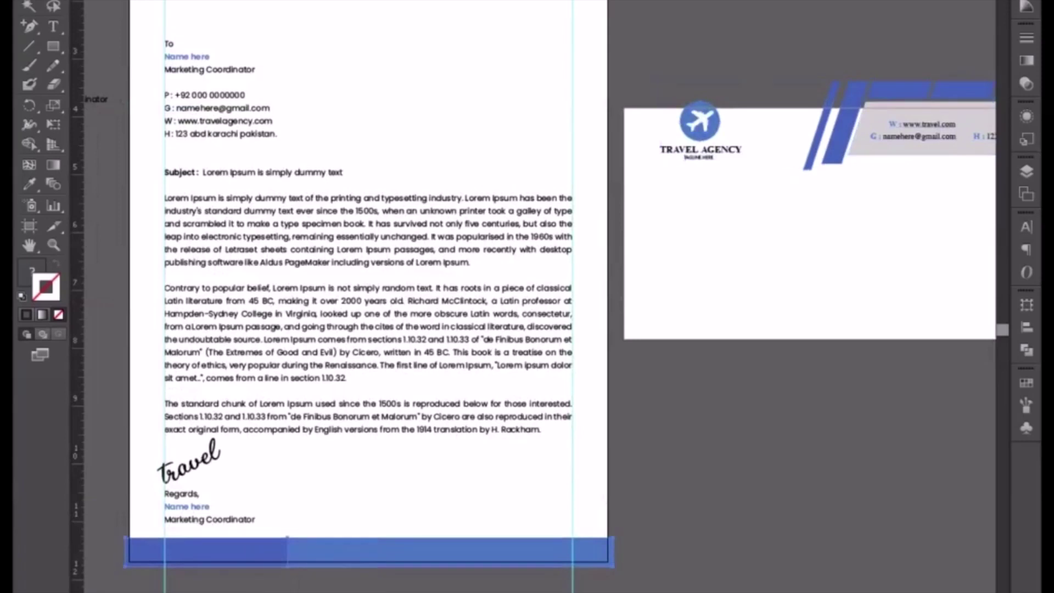
scroll(242, 549, "right", 3)
left_click_drag(247, 546, 719, 336)
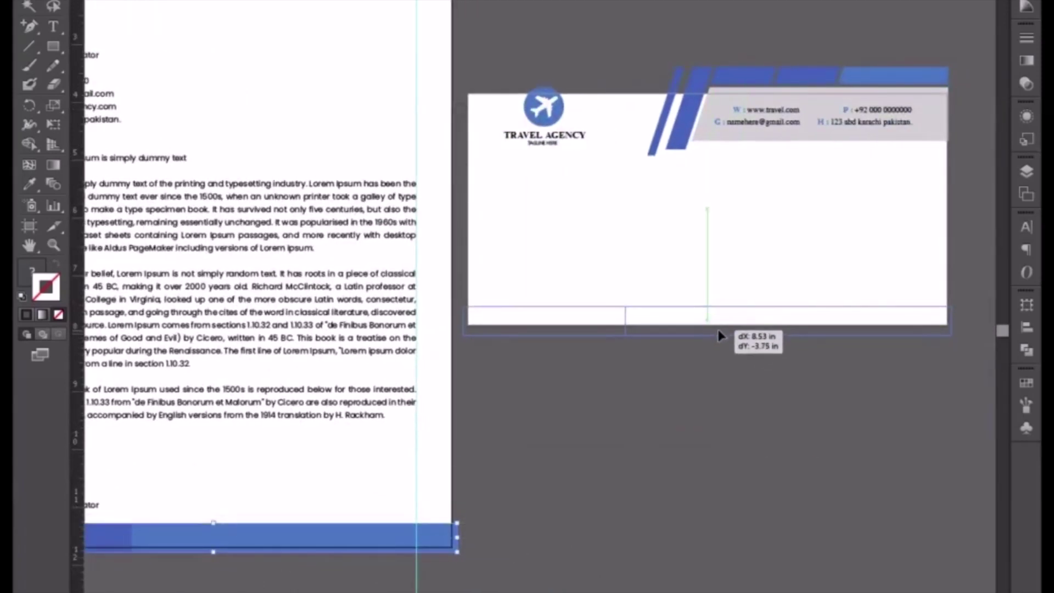
left_click_drag(717, 332, 708, 328)
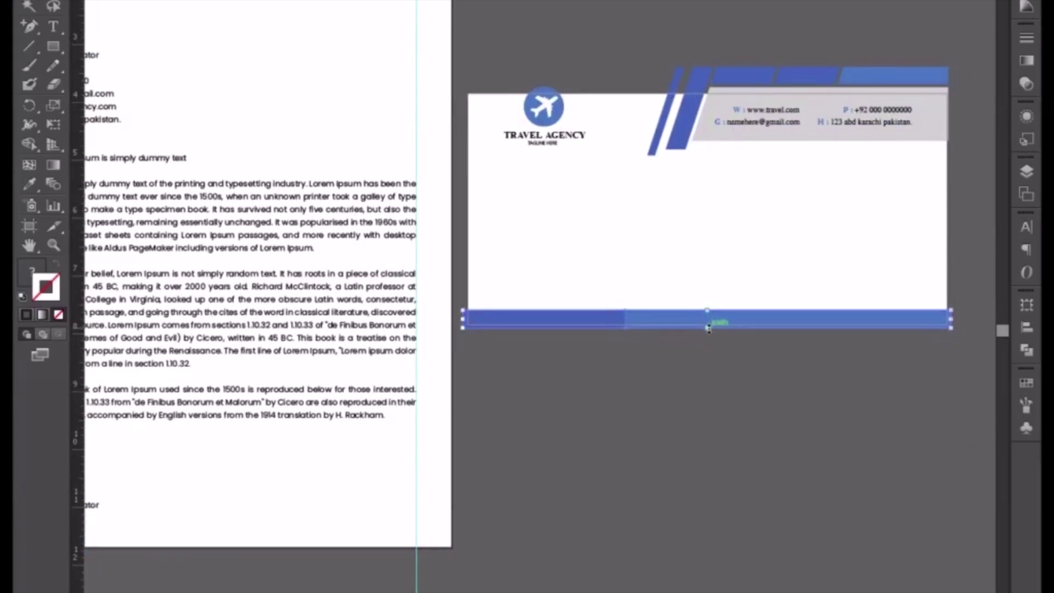
key("ctrl+equal")
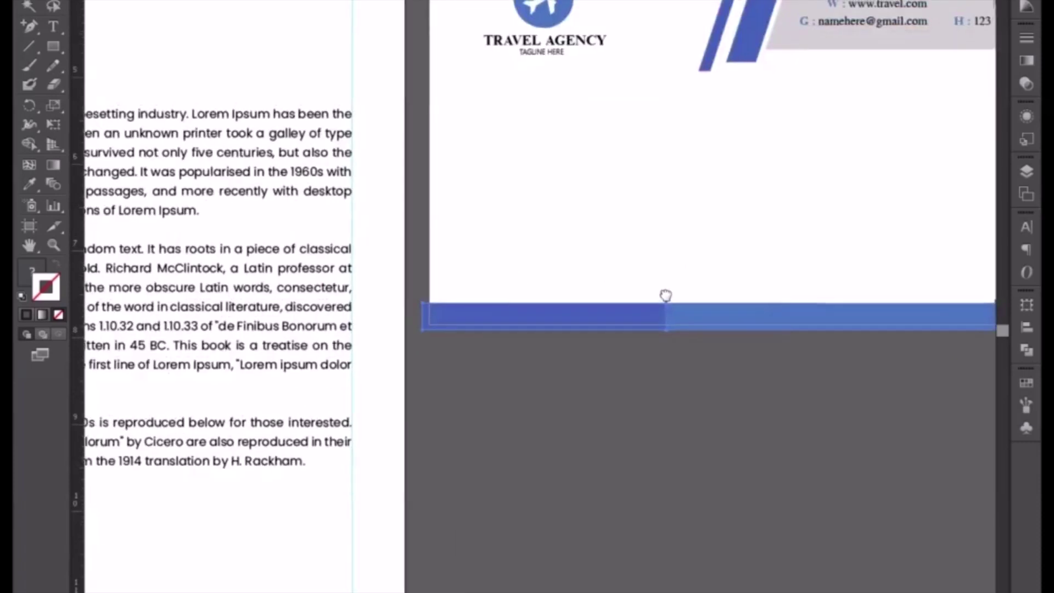
scroll(681, 335, "up", 5)
scroll(681, 335, "right", 5)
scroll(670, 362, "right", 2)
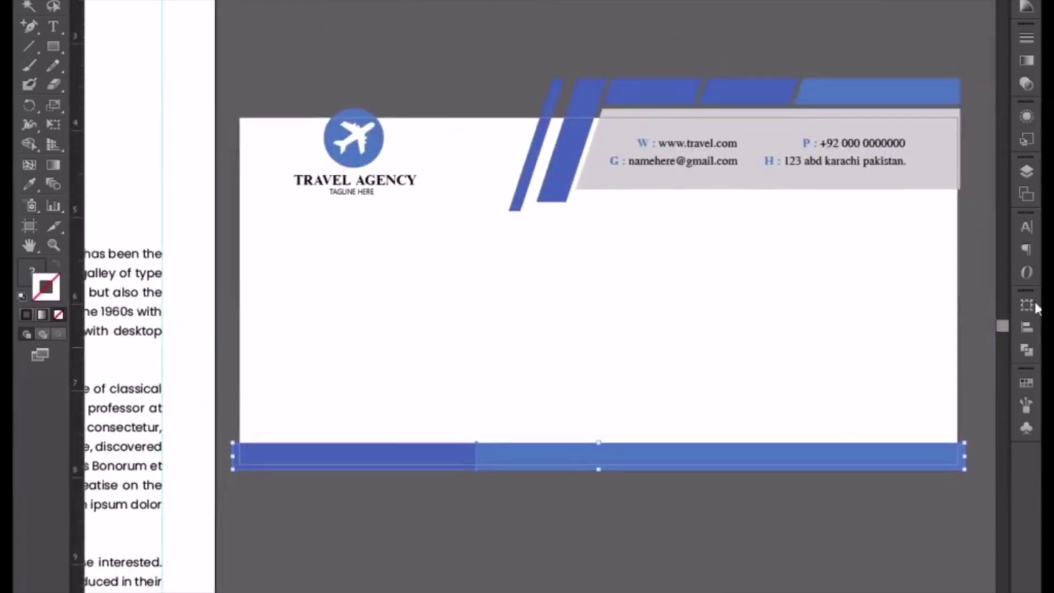
left_click(1026, 195)
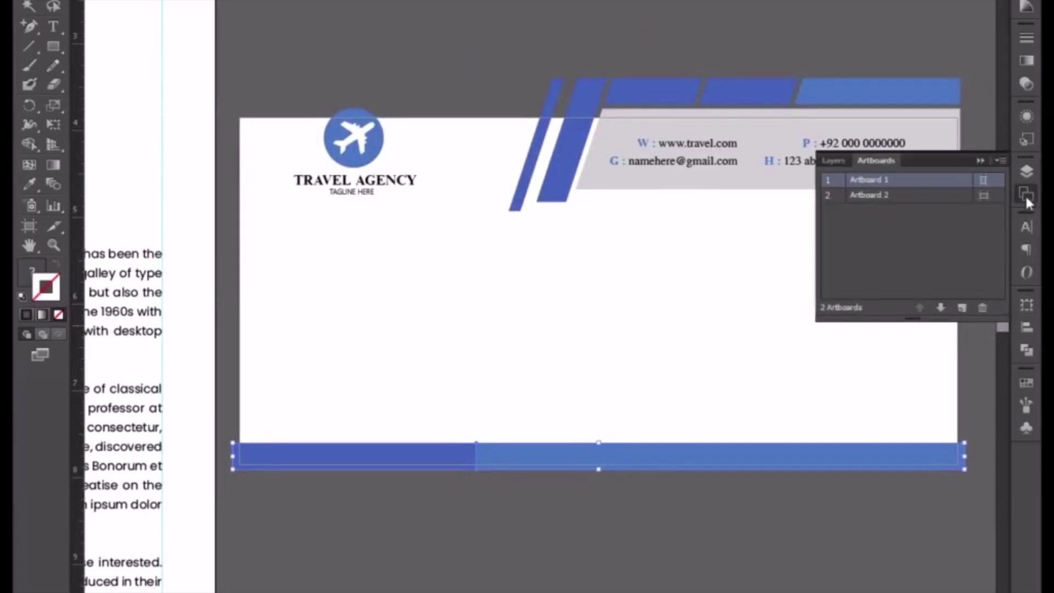
left_click(985, 199)
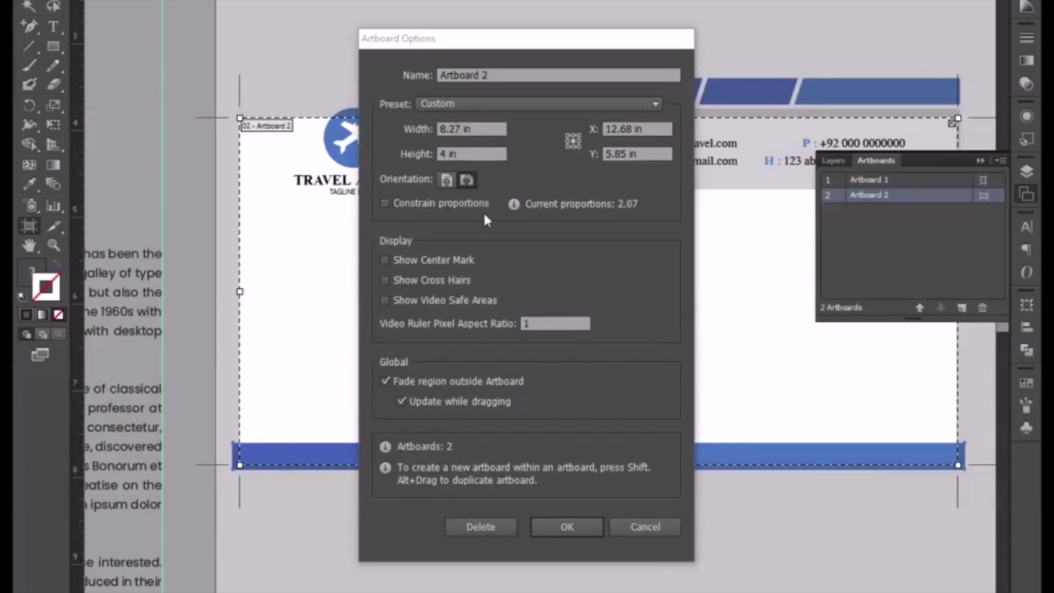
left_click(660, 530)
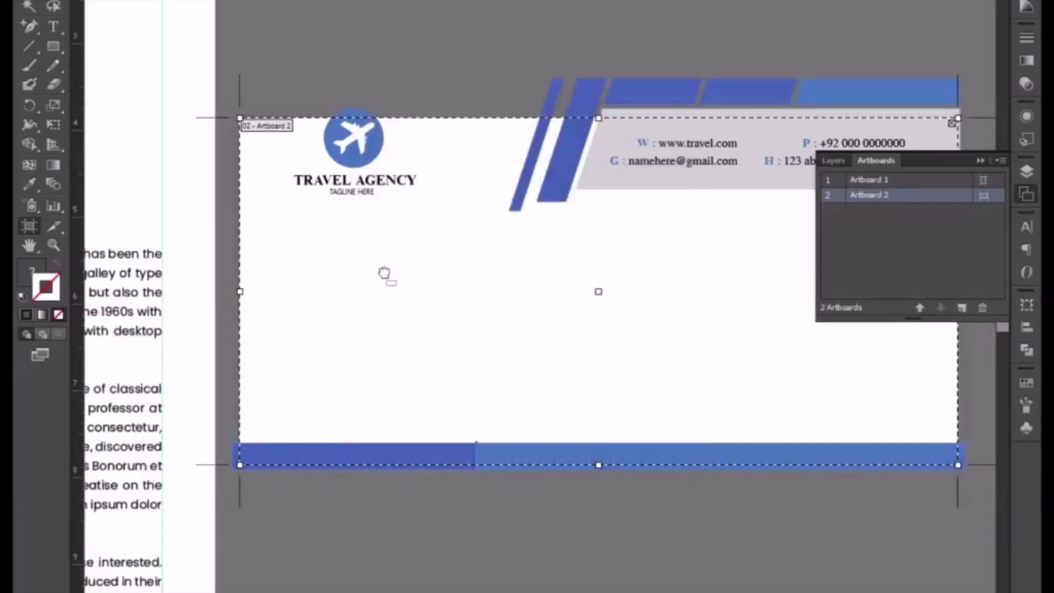
key("v")
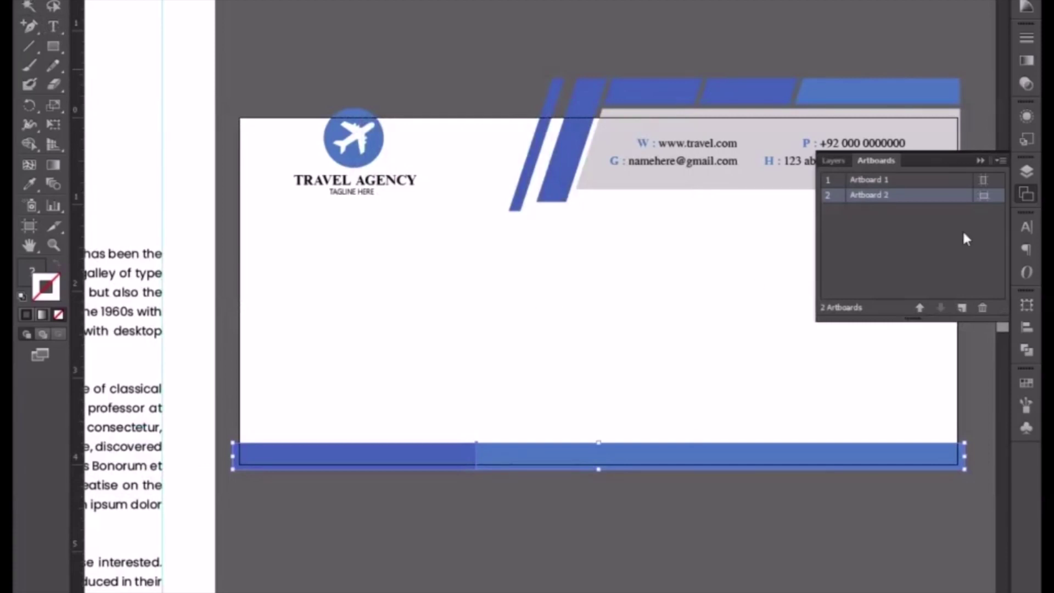
left_click(980, 161)
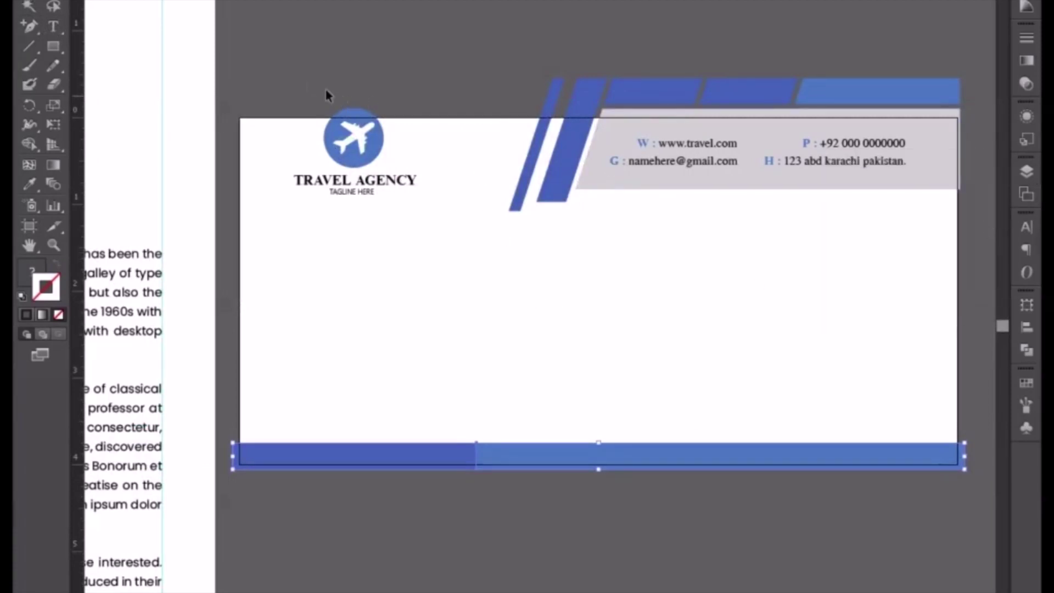
left_click(884, 226)
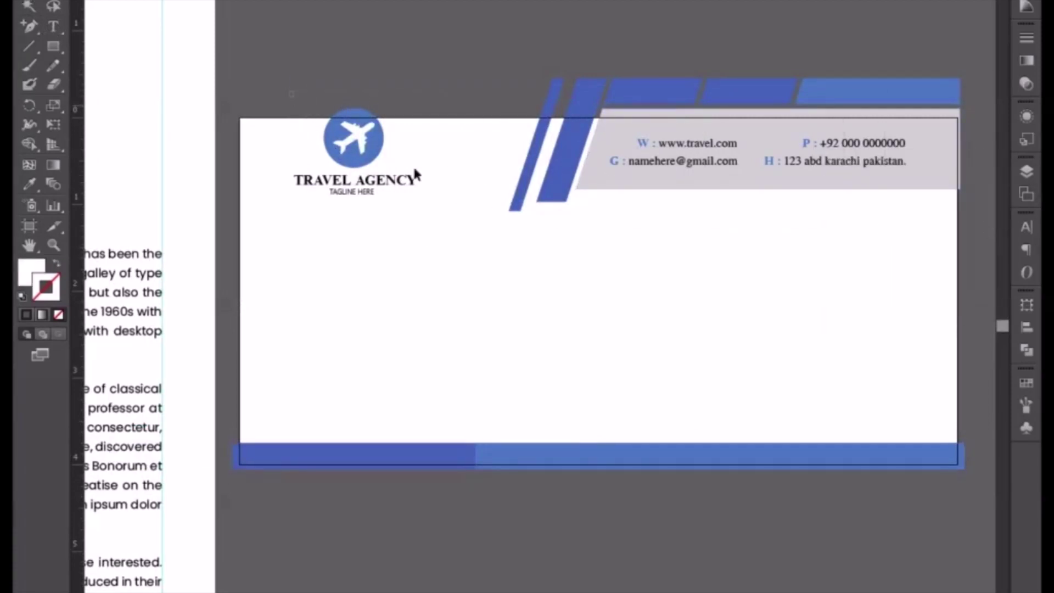
left_click(866, 225)
Step: Drag the header group down about 0.46 in to meet the envelope's top edge
left_click_drag(835, 110, 834, 141)
left_click(592, 311)
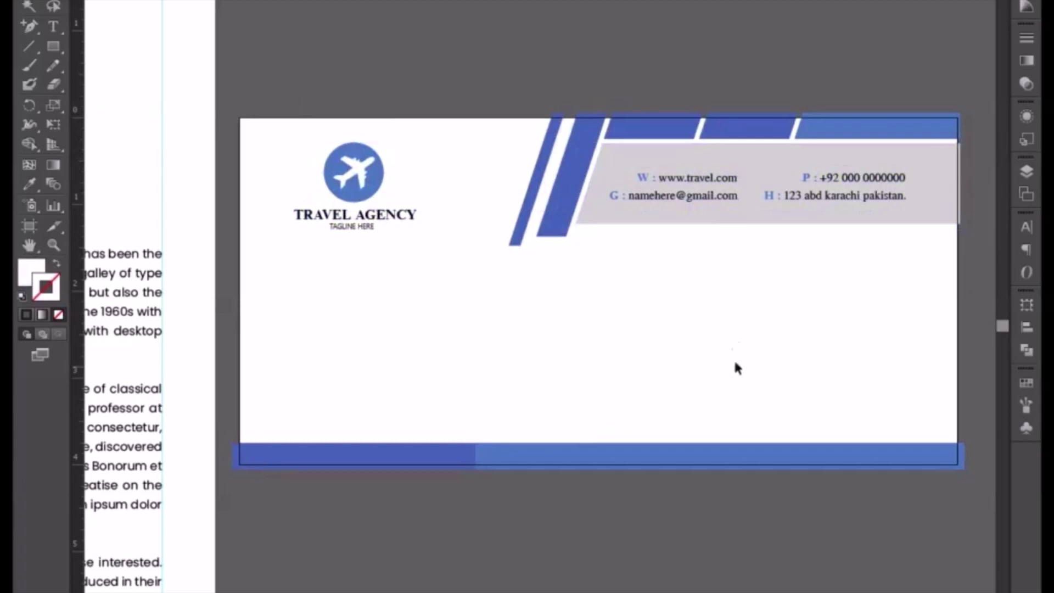
left_click_drag(733, 358, 675, 350)
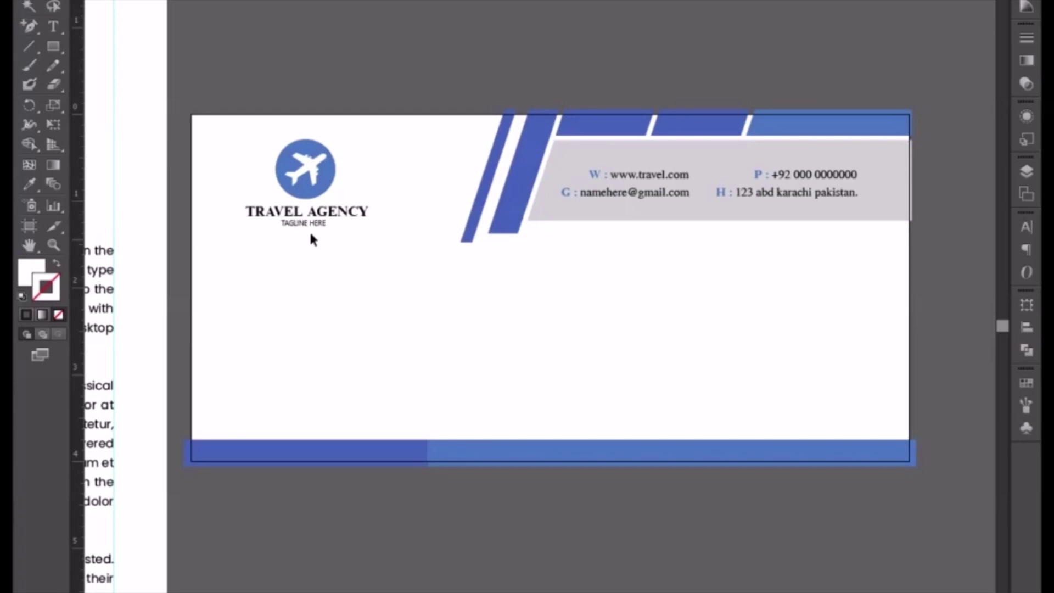
key("ctrl+minus")
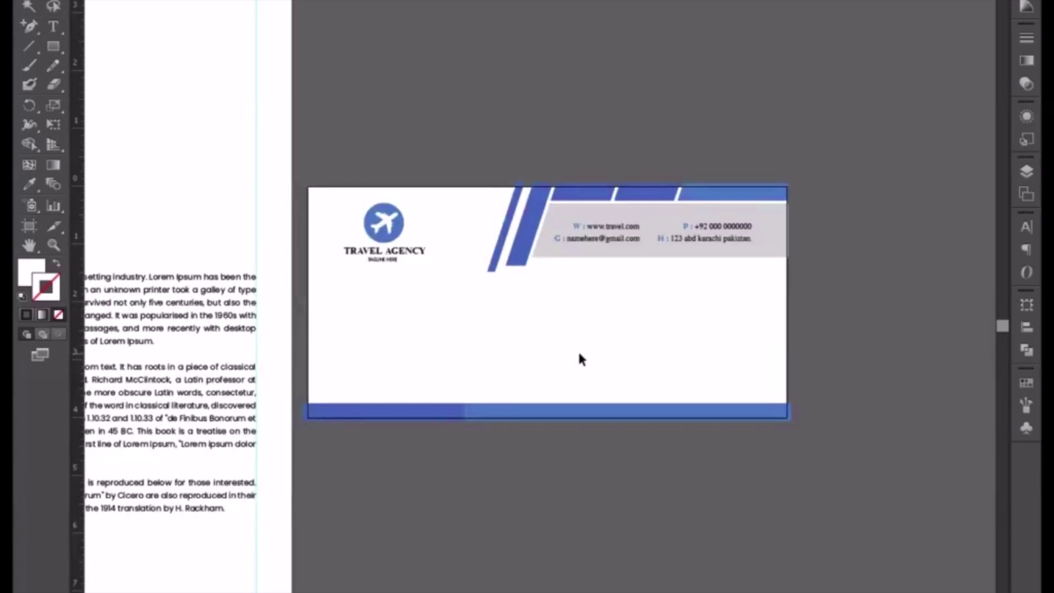
key("ctrl+plus")
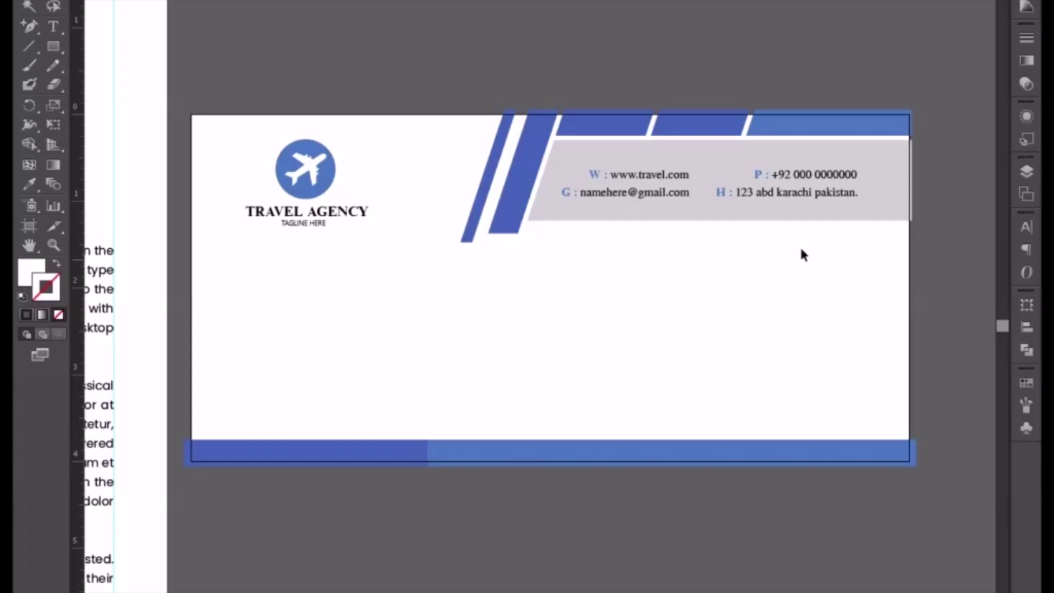
Step: Move the contact details row lower and delete the grey box behind it
left_click_drag(800, 257, 595, 166)
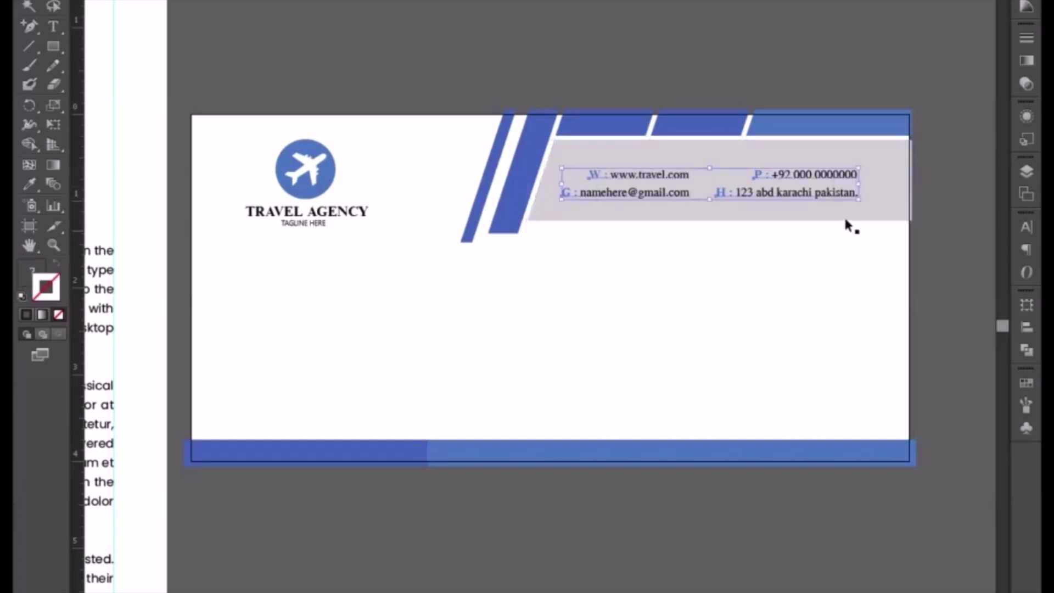
left_click_drag(814, 177, 825, 327)
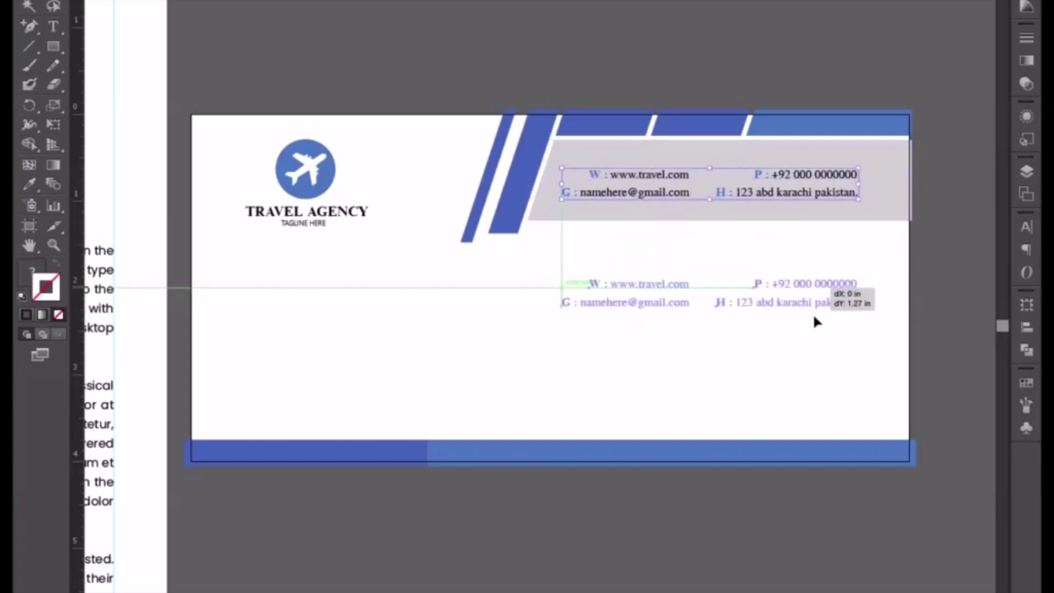
left_click(780, 203)
key("Delete")
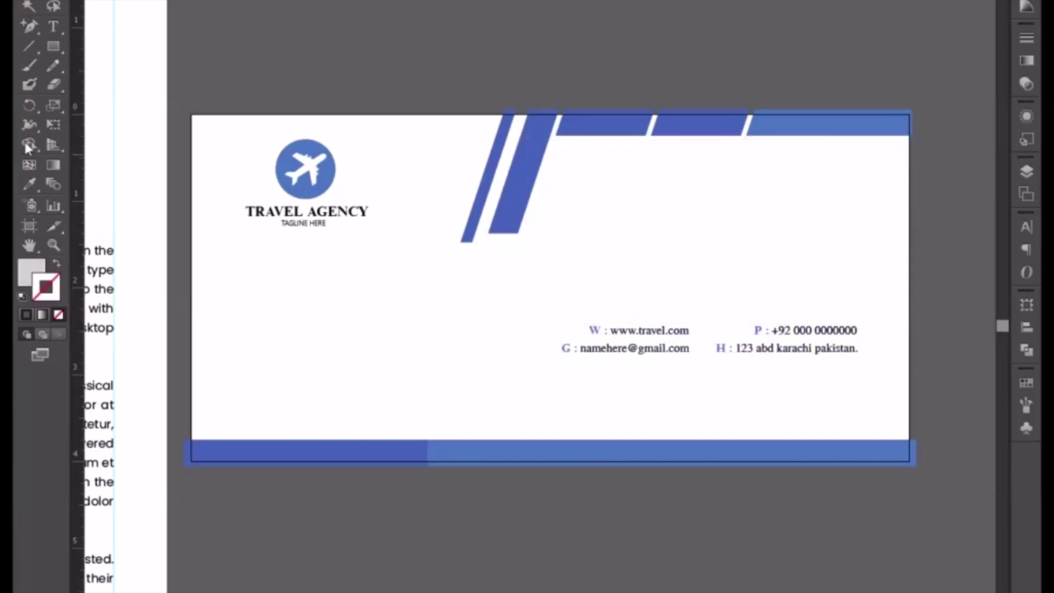
left_click(53, 47)
Step: Draw a rectangle over the stripes' lower parts and arrange it against the stripe group
left_click_drag(445, 134, 589, 254)
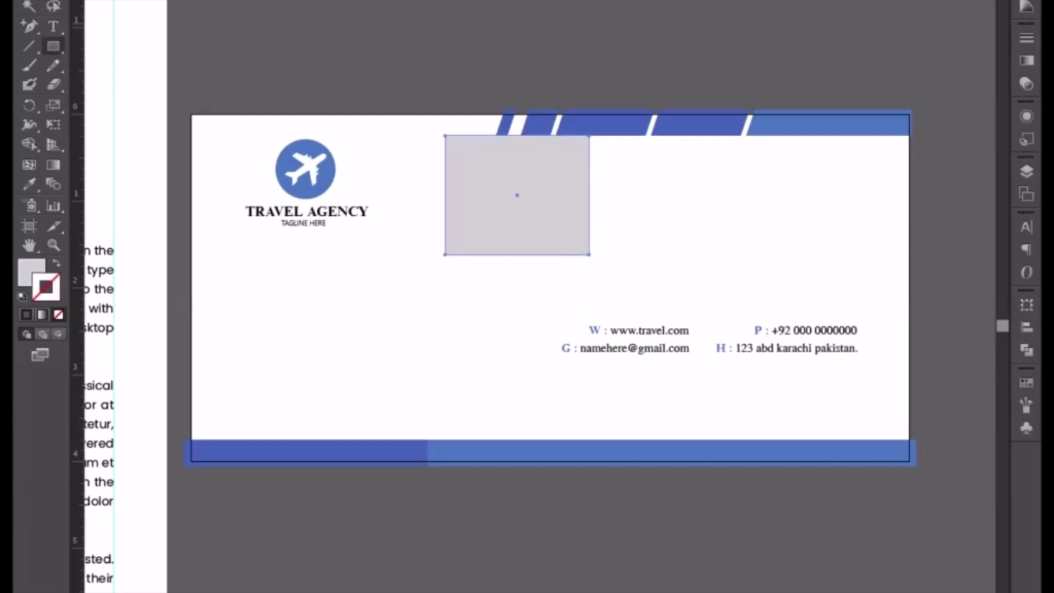
key("v")
scroll(428, 215, "up", 3)
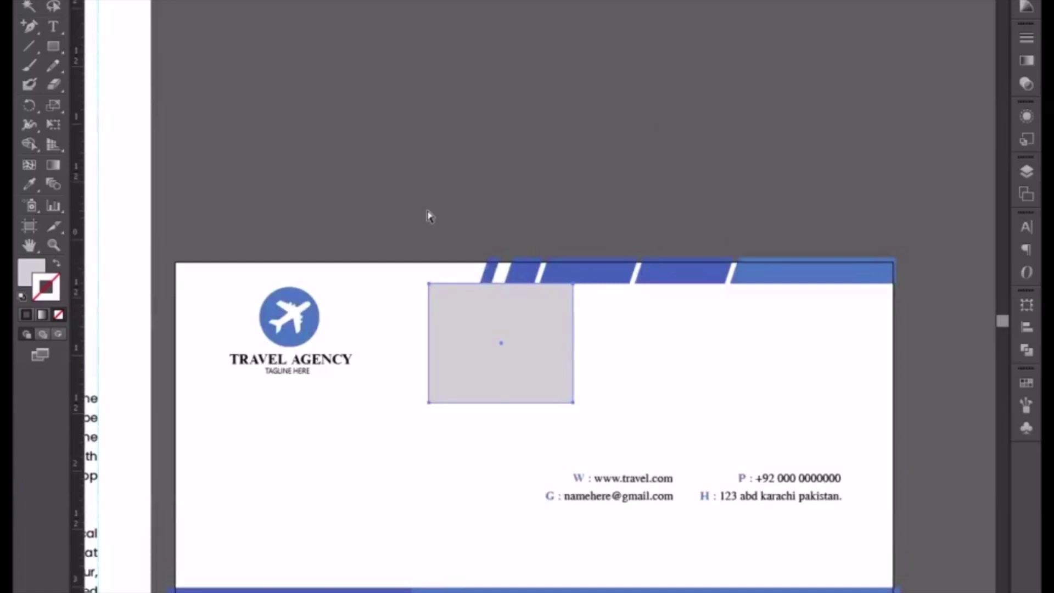
key("ctrl+plus")
key("ctrl+plus")
left_click(635, 278)
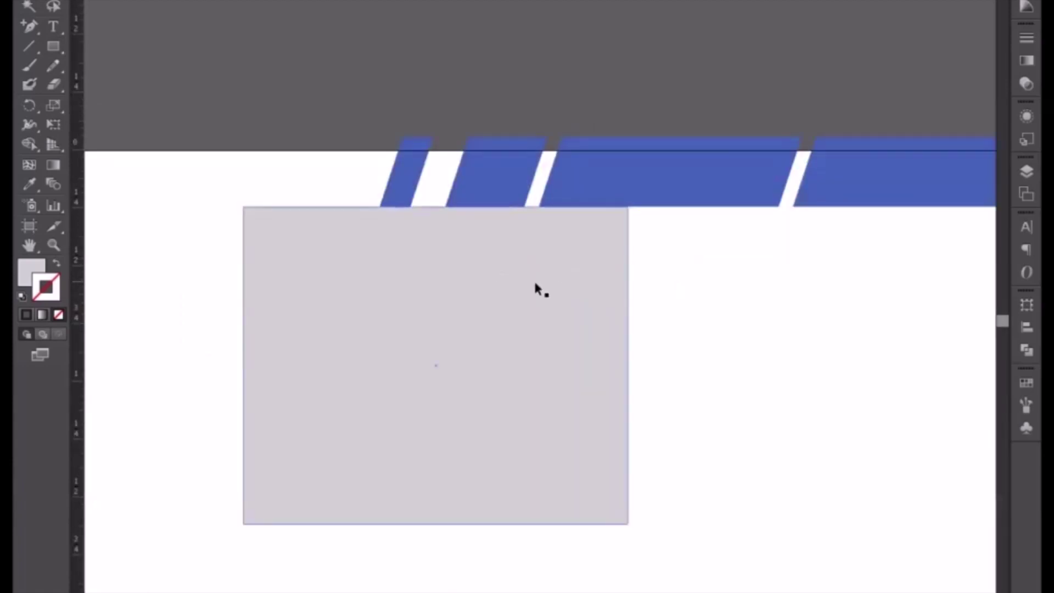
left_click_drag(347, 188, 491, 280)
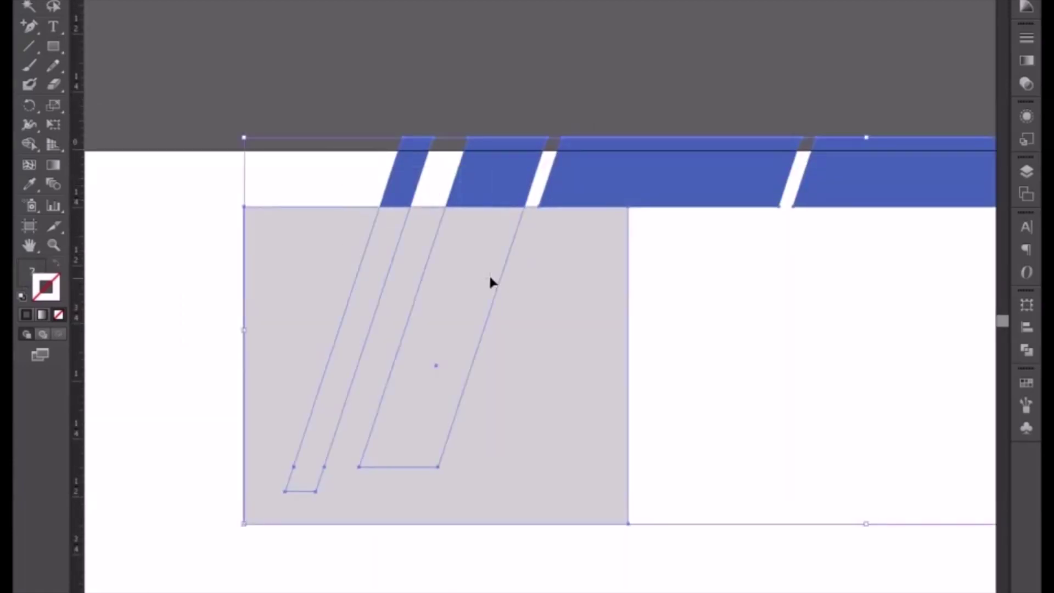
left_click(663, 273)
left_click(631, 189)
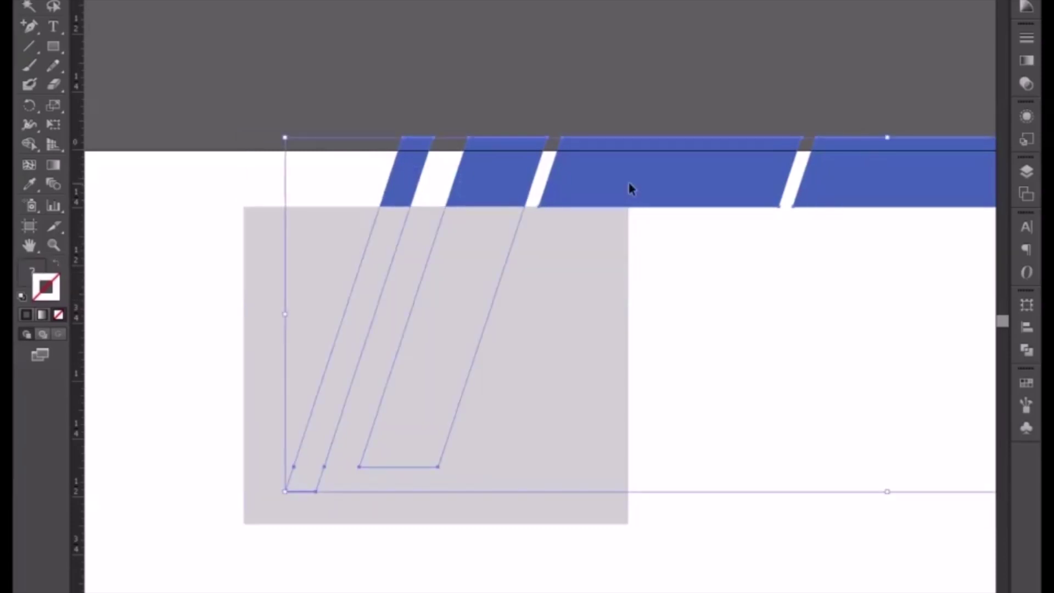
right_click(631, 188)
mouse_move(674, 318)
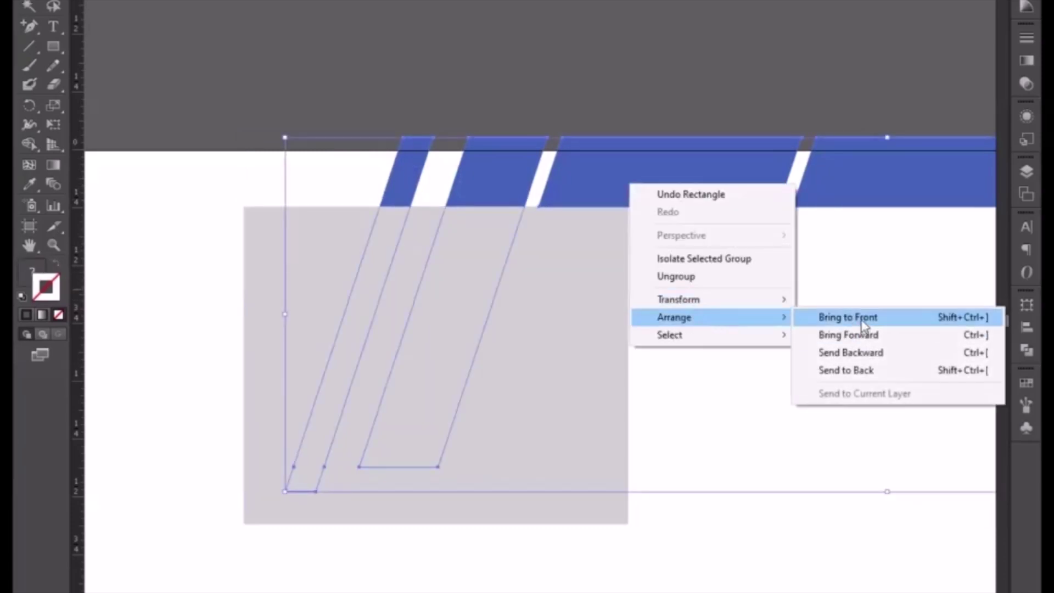
left_click(722, 282)
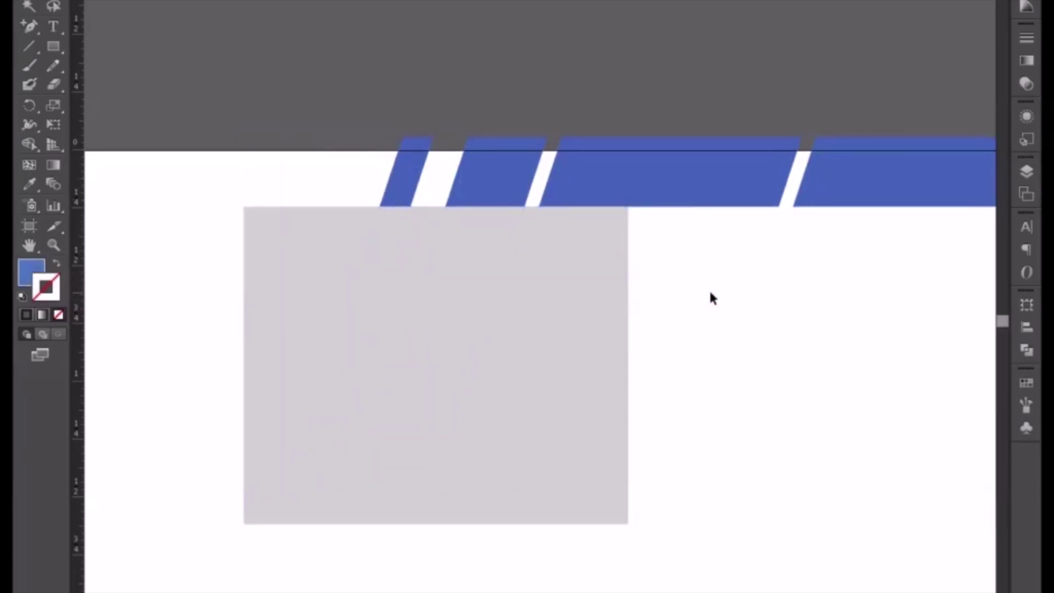
key("ctrl+y")
key("ctrl+y")
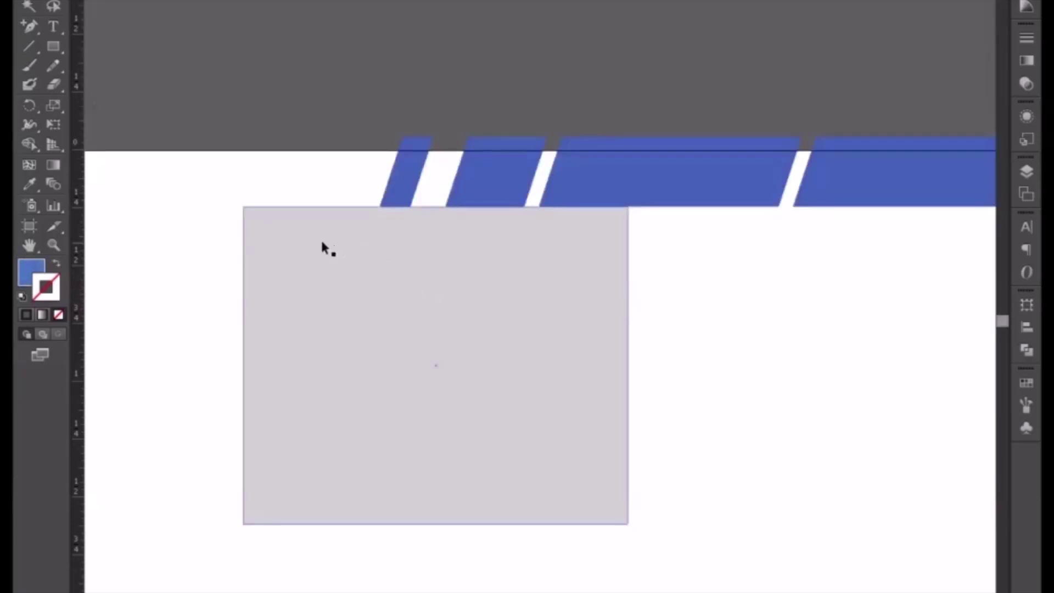
Step: Divide the stripes with the rectangle, ungroup, and delete the rectangle piece
left_click(338, 208)
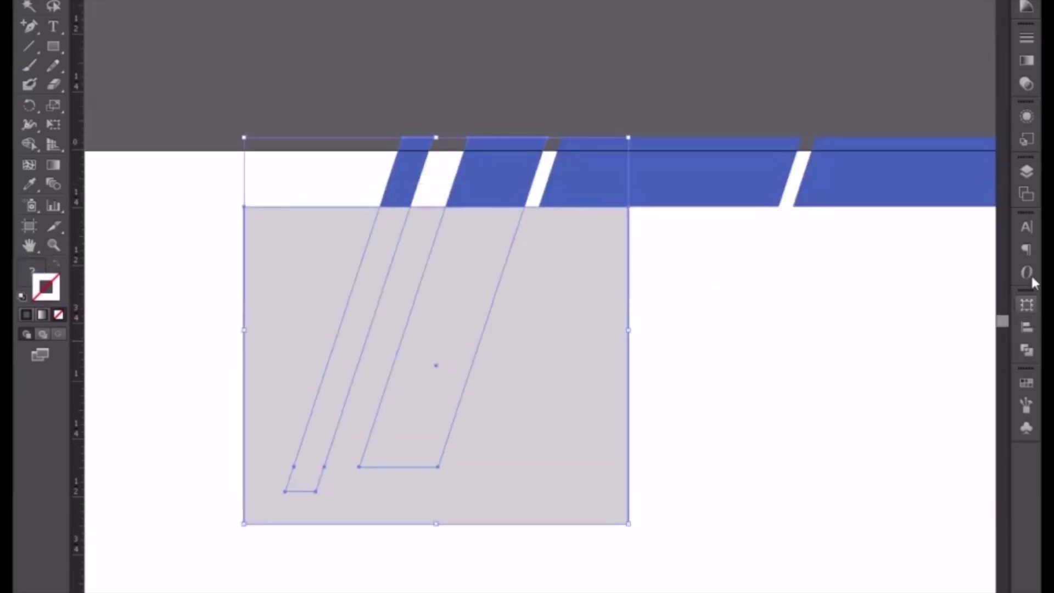
left_click(1026, 349)
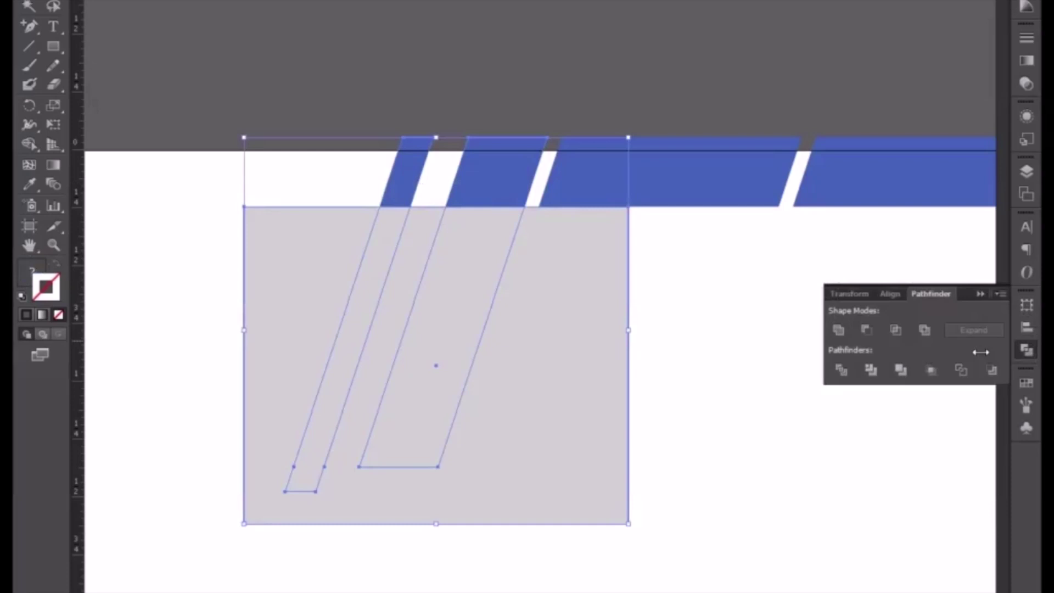
left_click(842, 371)
right_click(403, 300)
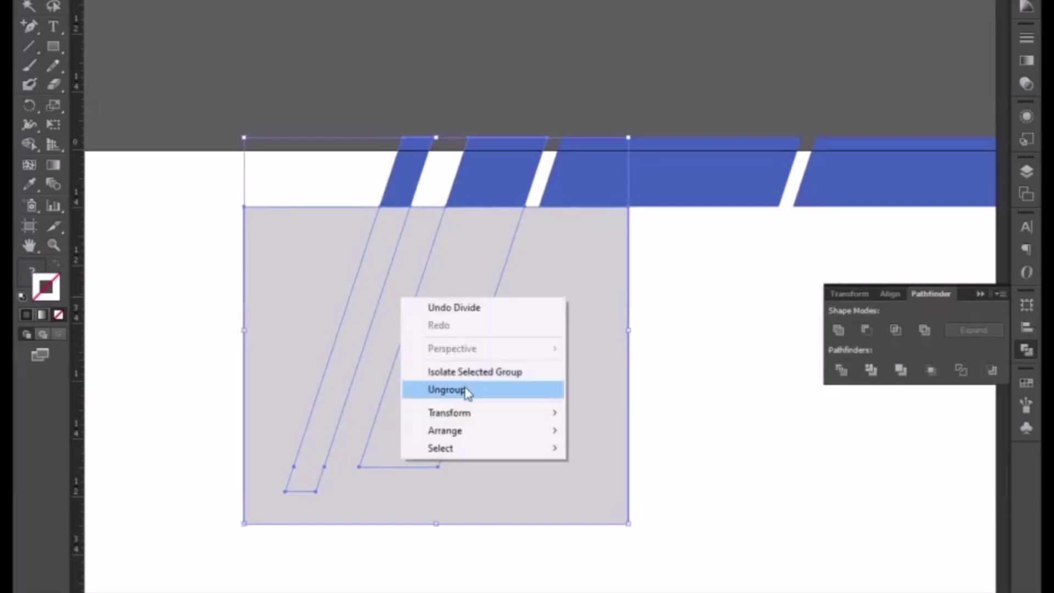
left_click(466, 390)
left_click(721, 393)
left_click_drag(200, 302, 477, 400)
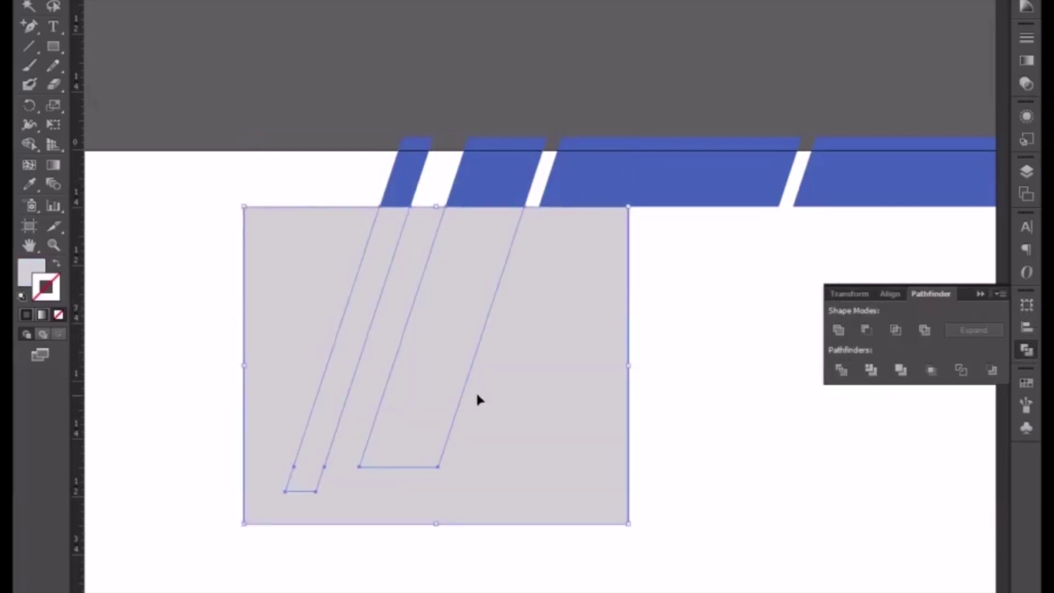
key("Delete")
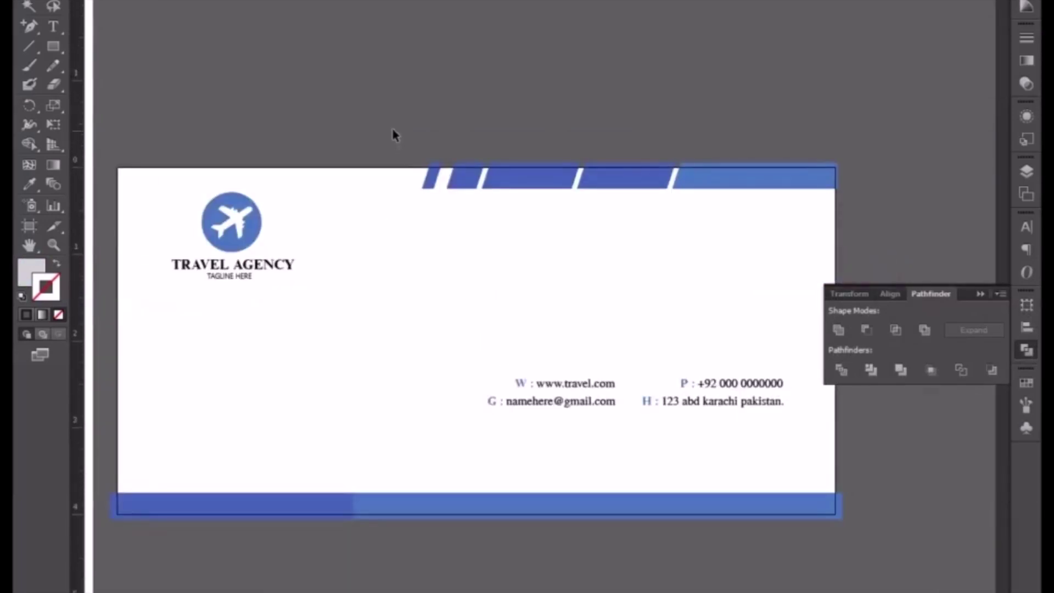
Step: Duplicate the top stripes to the left, rotate the copy 180°, and nudge it into place
mouse_move(395, 130)
left_mouse_down()
mouse_move(676, 224)
mouse_move(735, 216)
left_mouse_up()
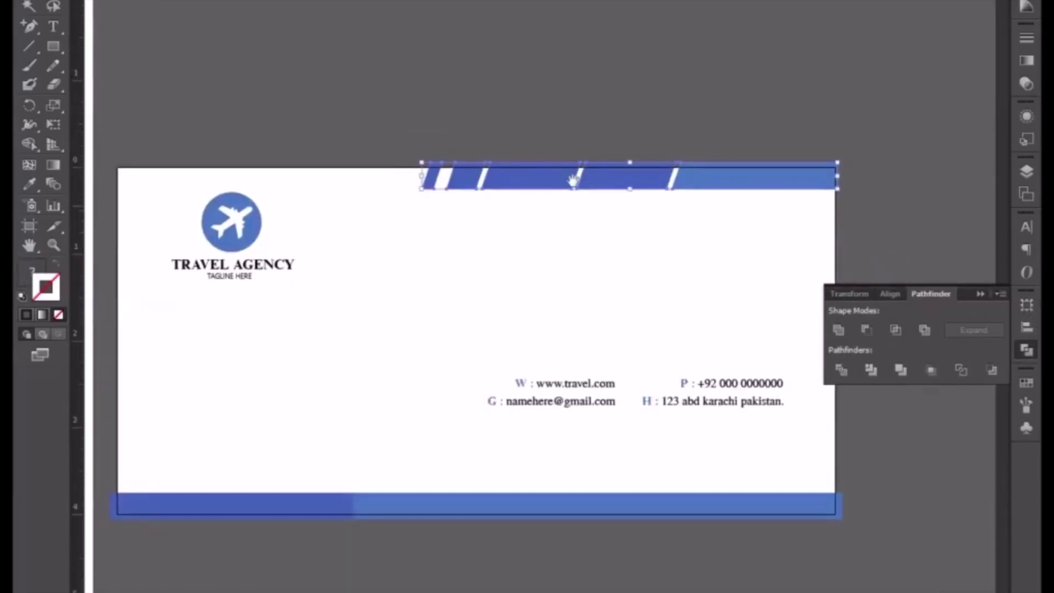
left_click_drag(591, 220, 624, 241)
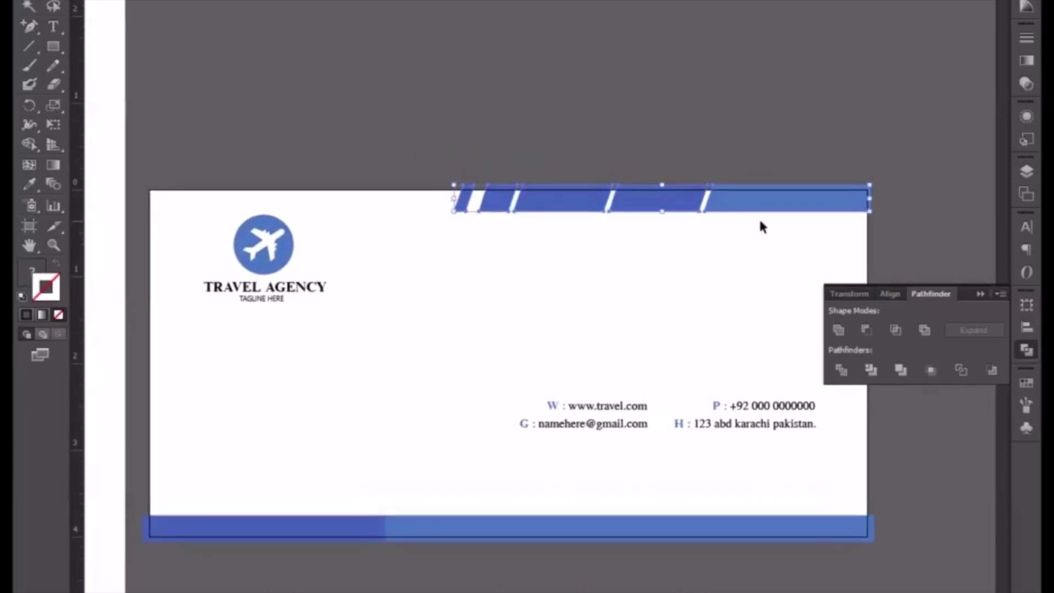
left_click_drag(772, 203, 336, 207)
scroll(459, 247, "left", 5)
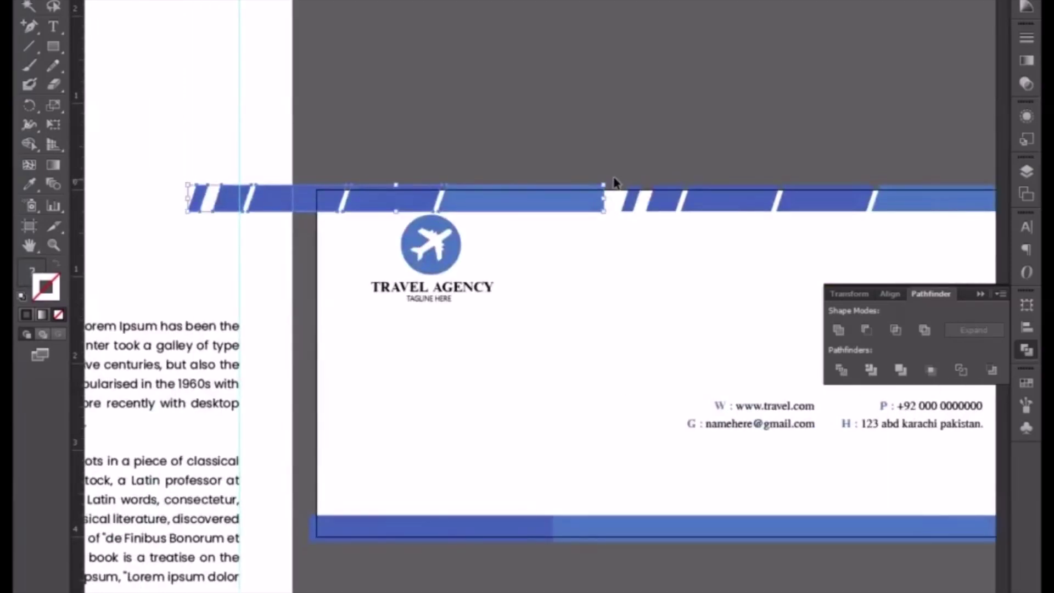
mouse_move(612, 181)
left_mouse_down()
mouse_move(564, 295)
mouse_move(346, 259)
mouse_move(337, 216)
mouse_move(313, 216)
left_mouse_up()
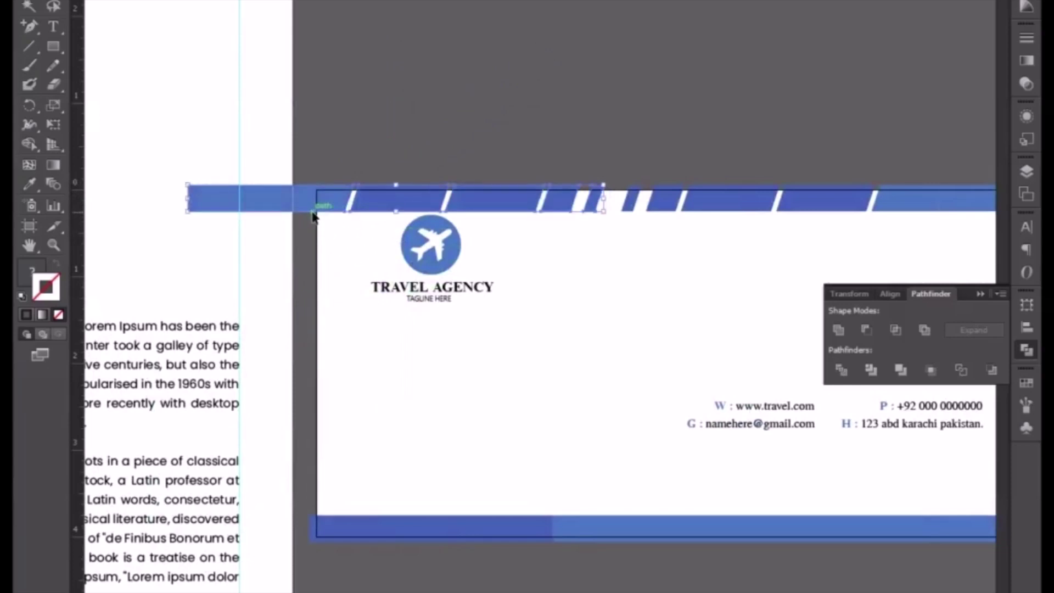
key("shift+Right")
key("shift+Right")
key("shift+Right")
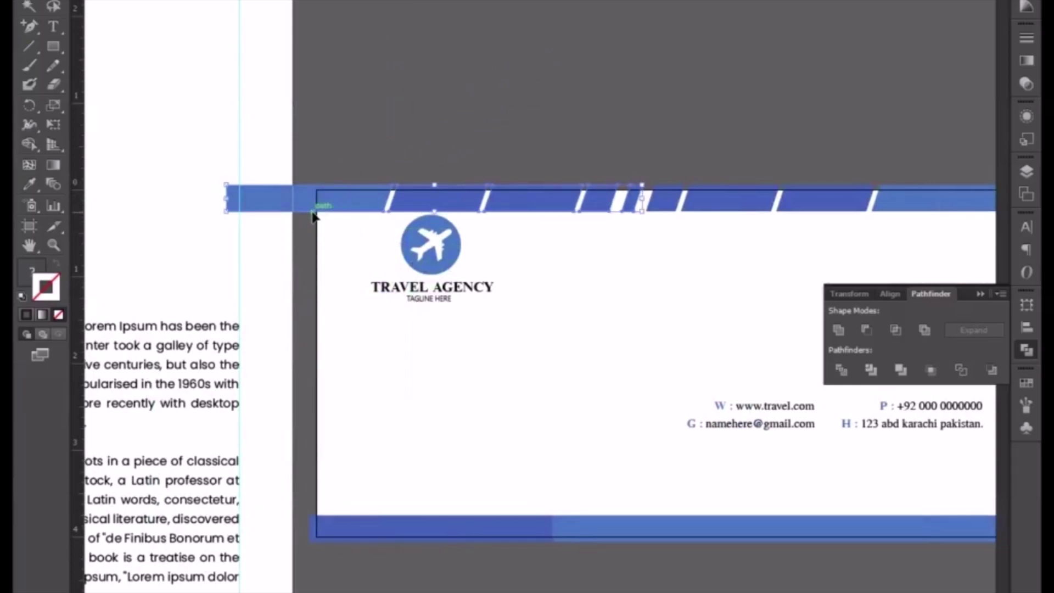
key("Left")
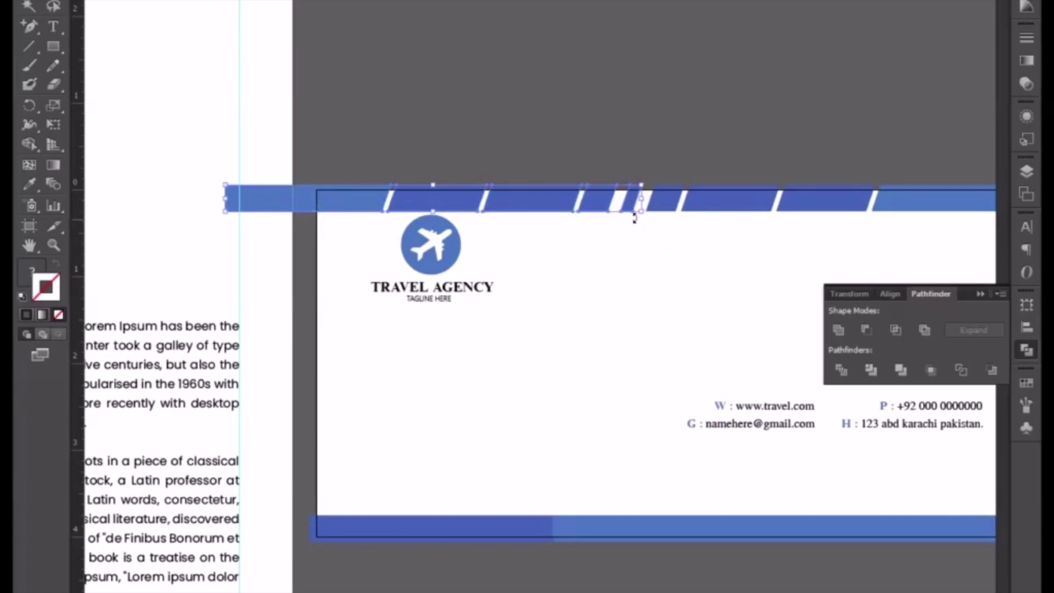
Step: Move the top stripe's left end point to the envelope's left edge
double_click(632, 203)
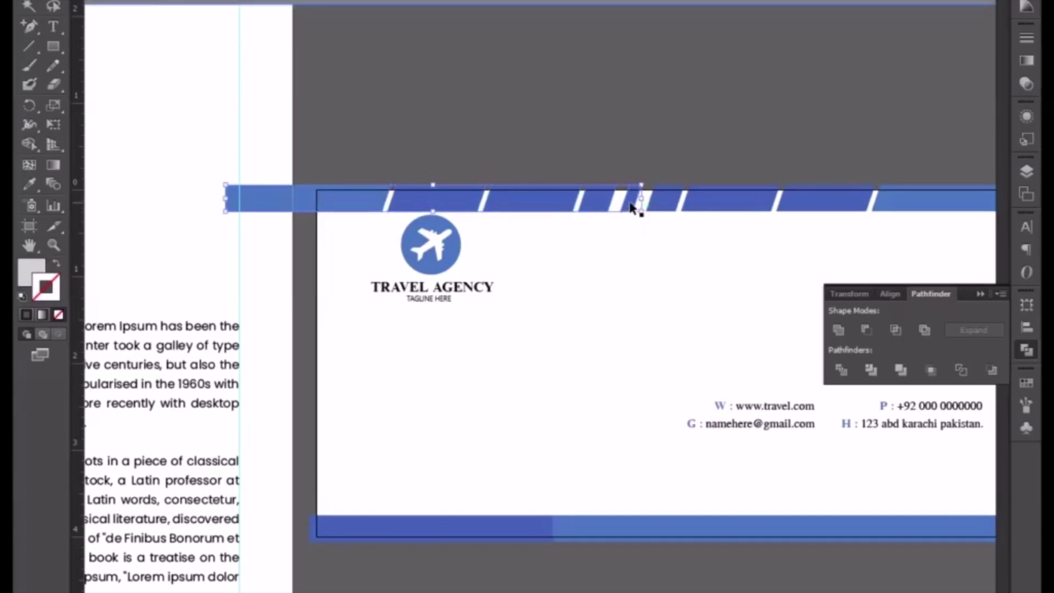
left_click(645, 297)
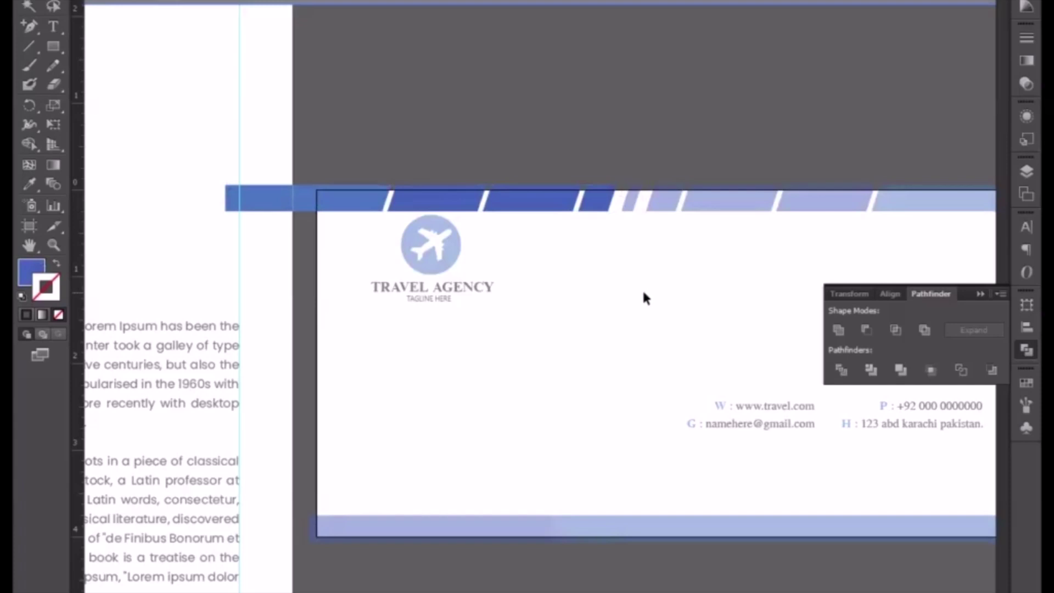
double_click(537, 143)
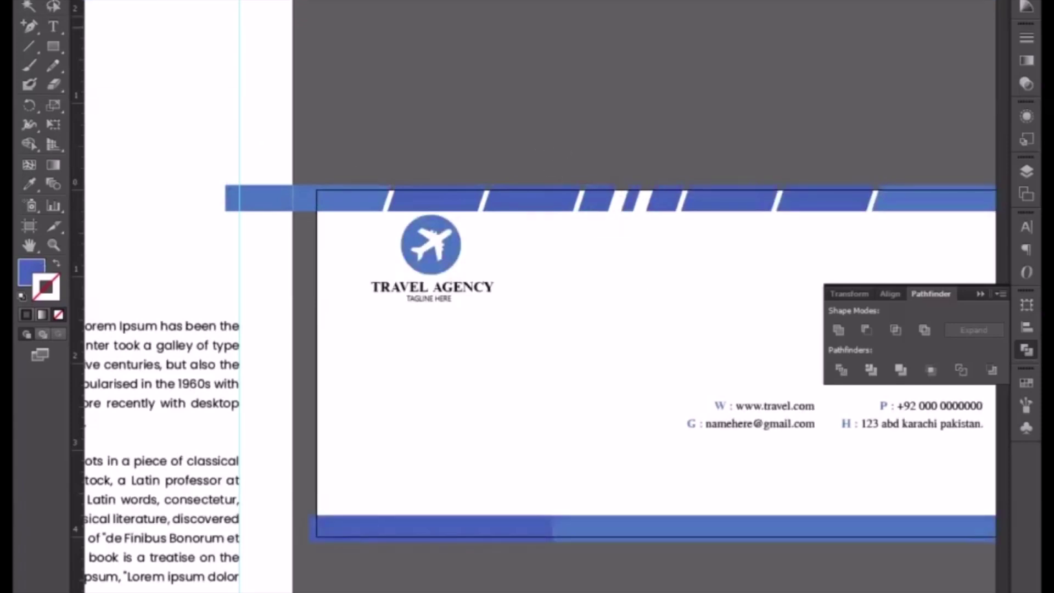
left_click_drag(226, 211, 270, 216)
key("Right")
key("Right")
key("Right")
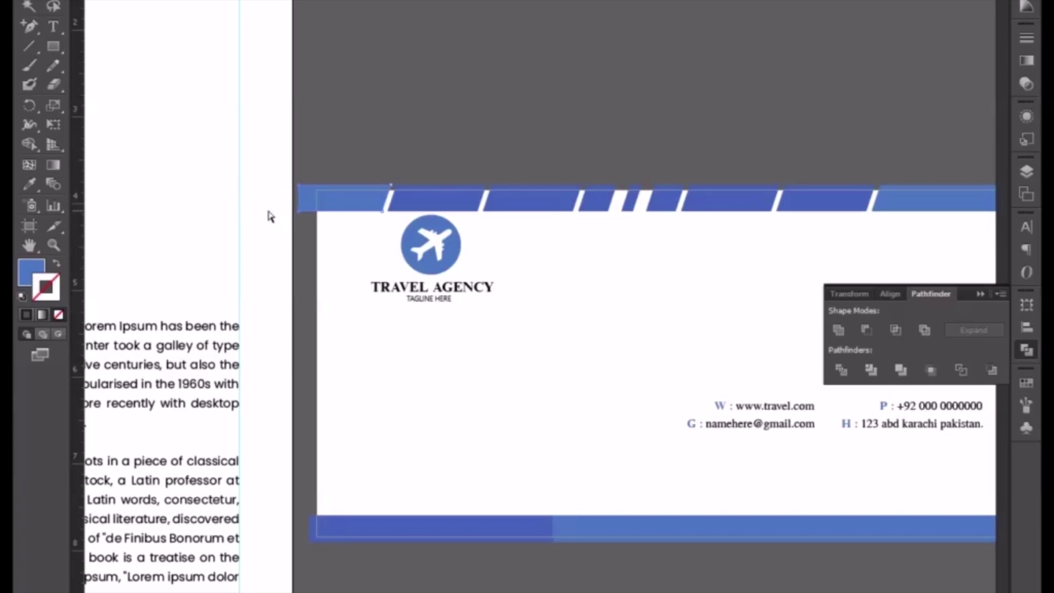
left_click(411, 138)
Step: Delete one slanted segment from the top band, leaving a white gap
key("ctrl+minus")
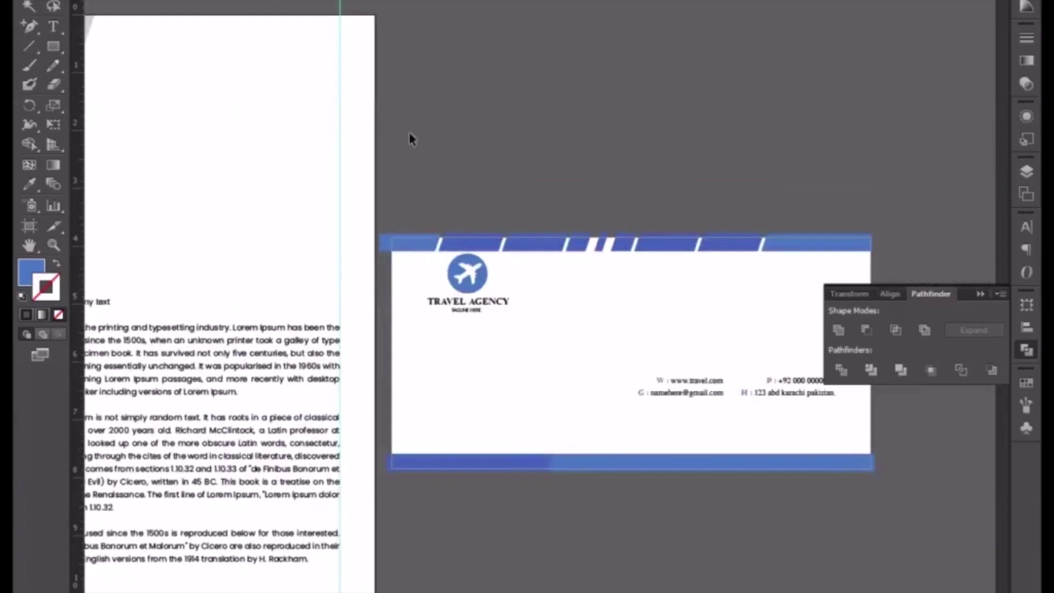
scroll(439, 141, "down", 2)
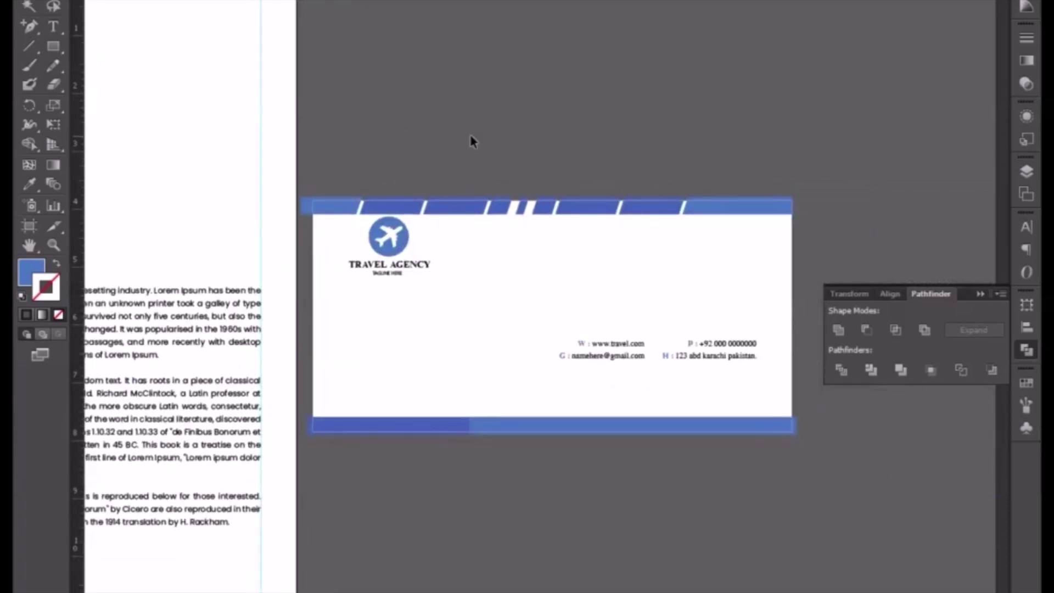
key("ctrl+plus")
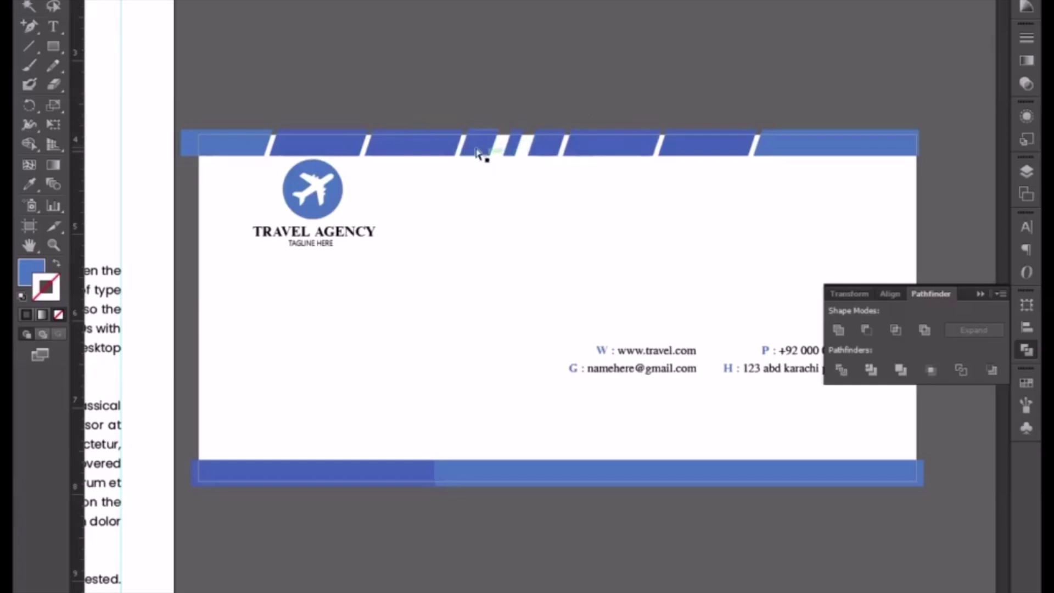
left_click(476, 149)
key("Delete")
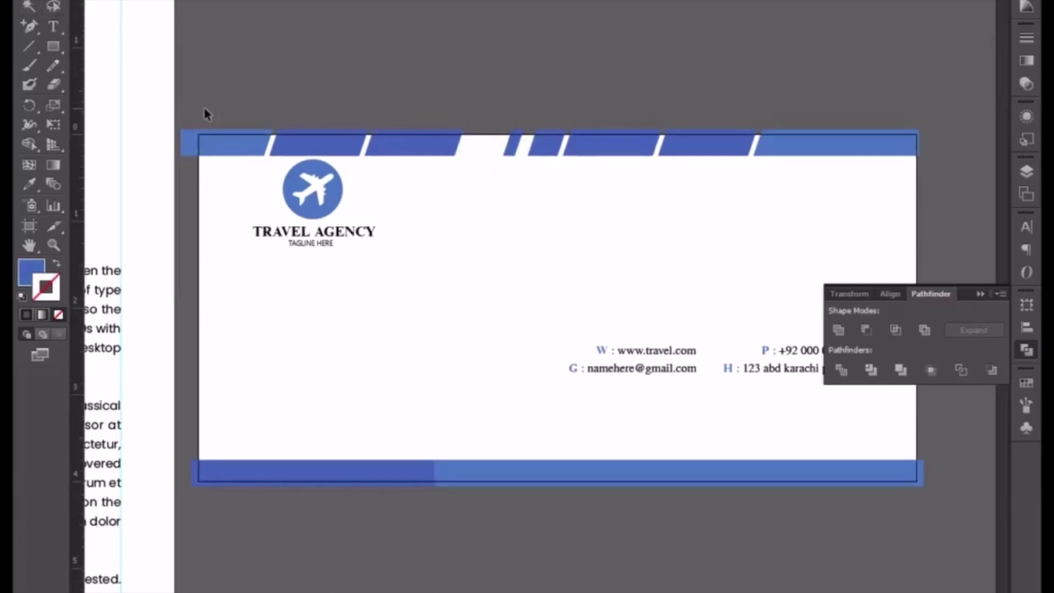
Step: Push the leftmost stripe's edge left, then delete the left stripe segments
left_click_drag(205, 111, 433, 151)
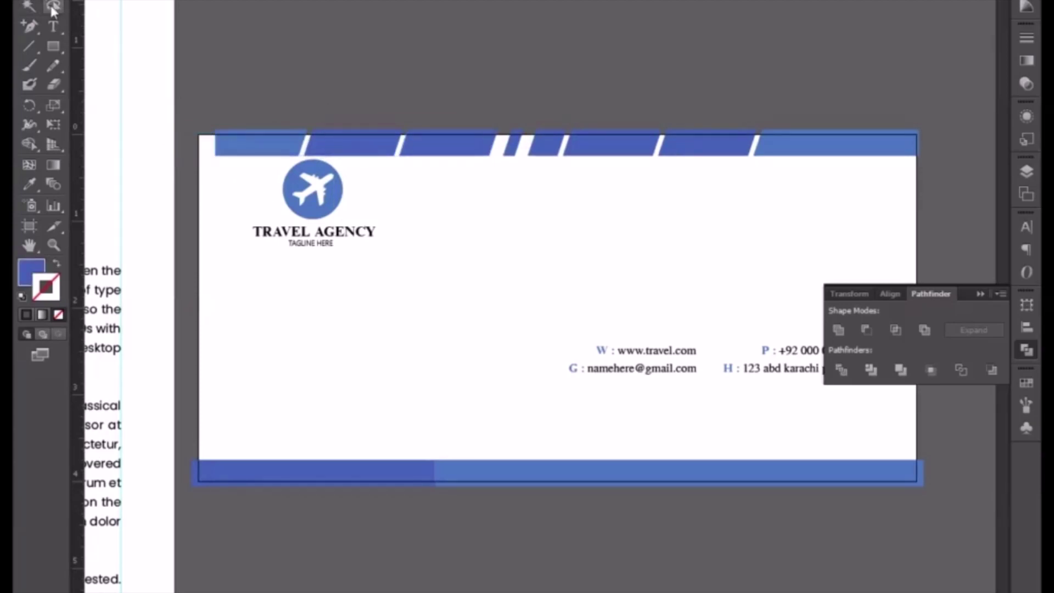
left_click_drag(213, 115, 230, 178)
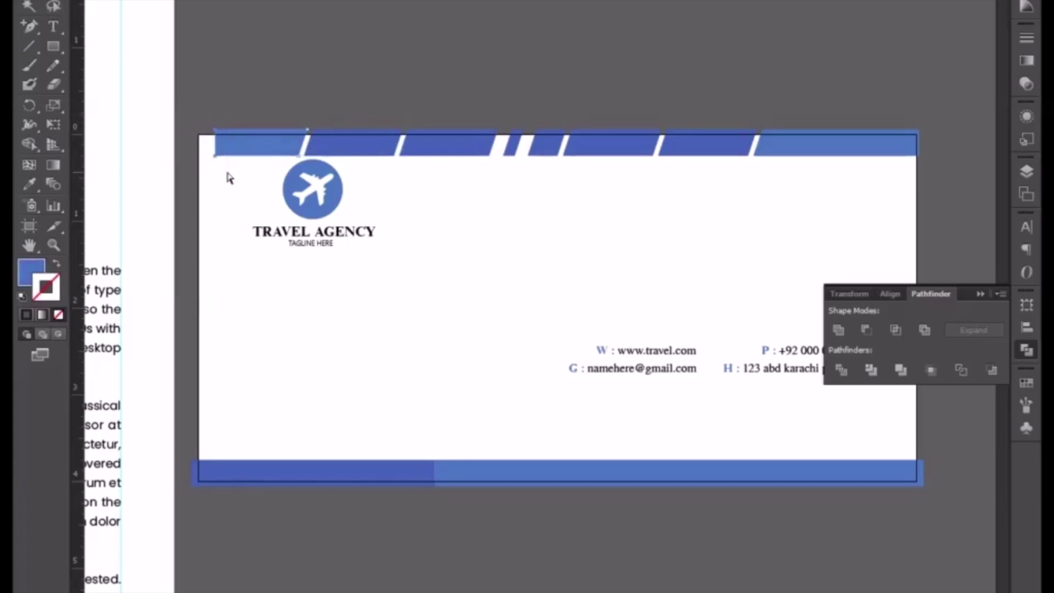
key("shift+Left")
key("shift+Left")
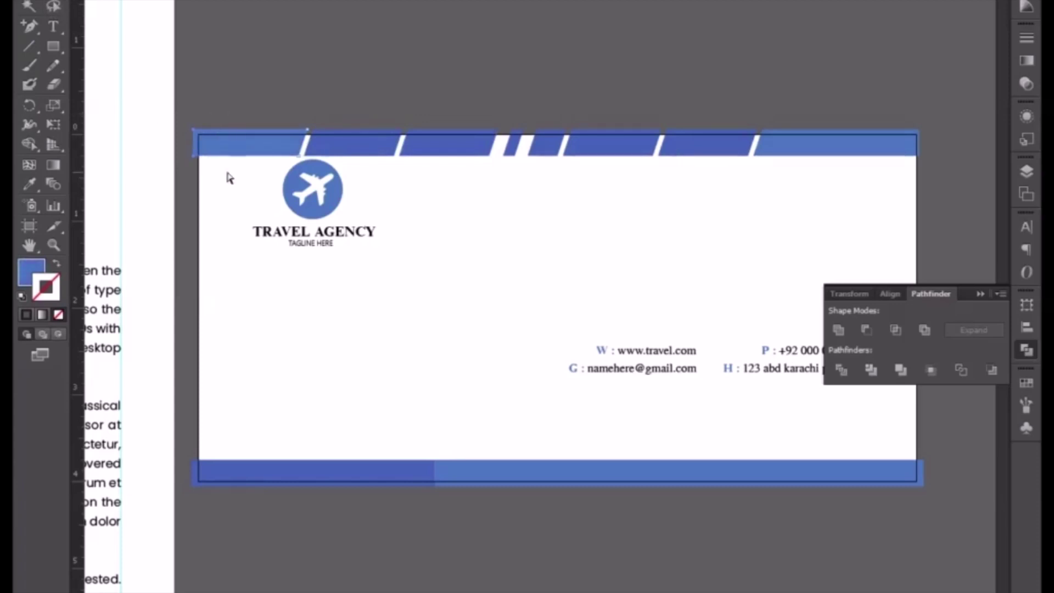
left_click(307, 87)
left_click_drag(487, 156, 488, 156)
key("Delete")
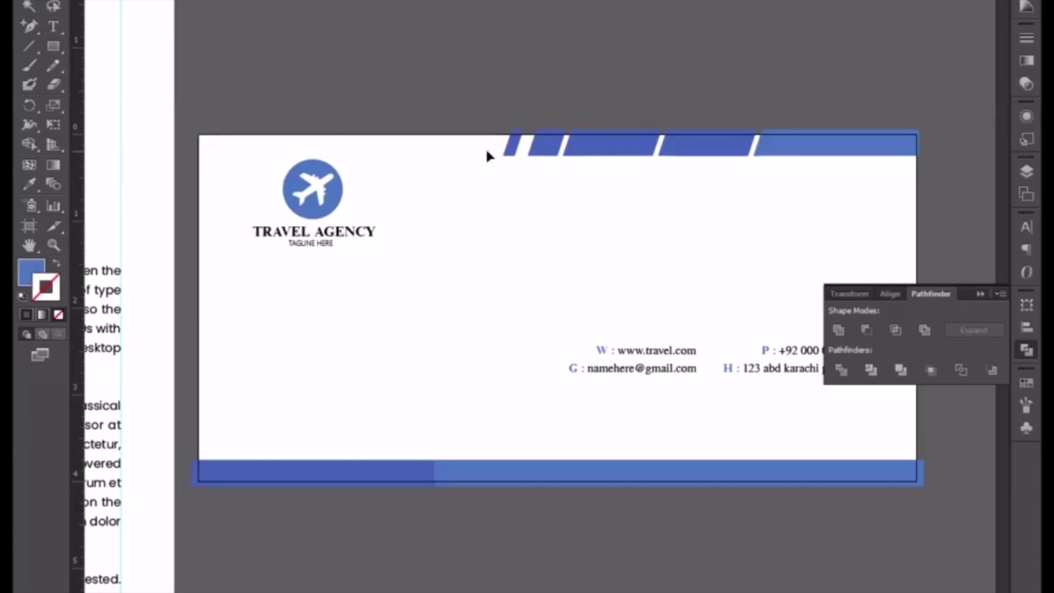
Step: Lower the logo slightly and move the contact rows to the bottom-left above the footer
left_click(981, 295)
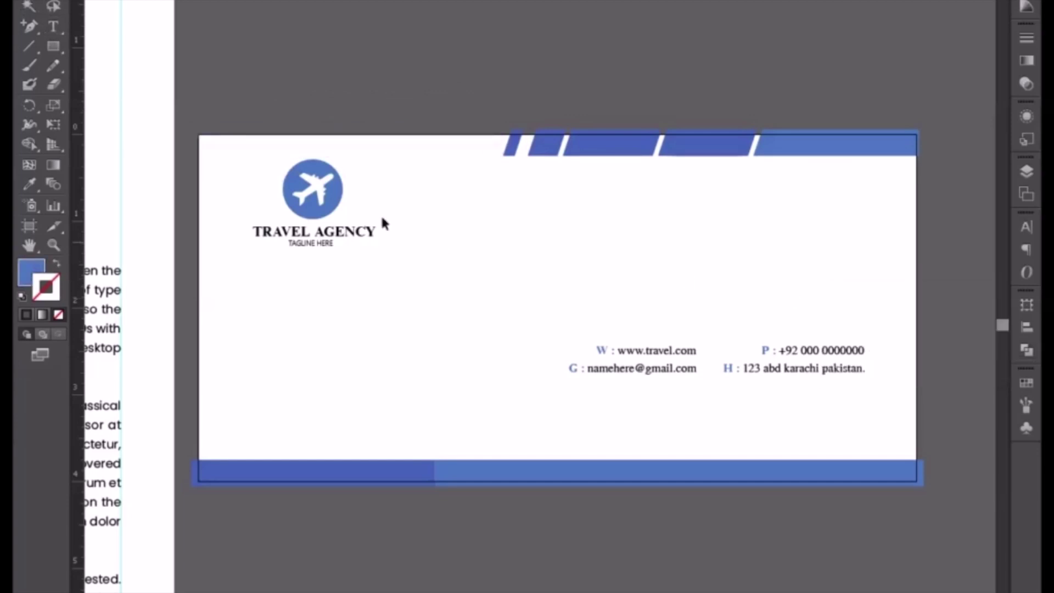
left_click_drag(336, 193, 338, 205)
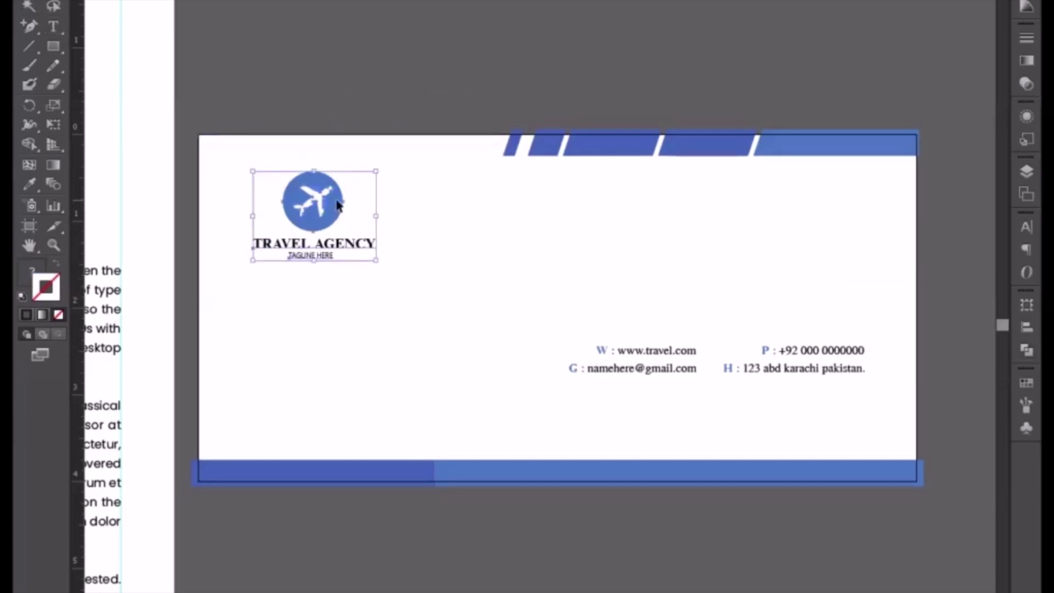
left_click(708, 385)
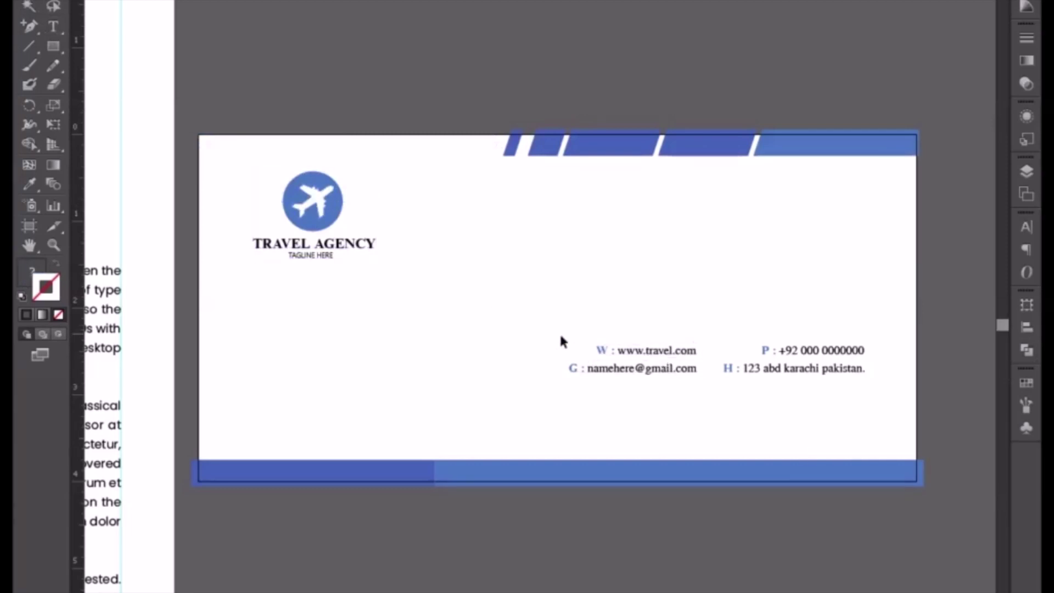
mouse_move(541, 322)
left_mouse_down()
mouse_move(833, 388)
mouse_move(477, 421)
mouse_move(474, 431)
left_mouse_up()
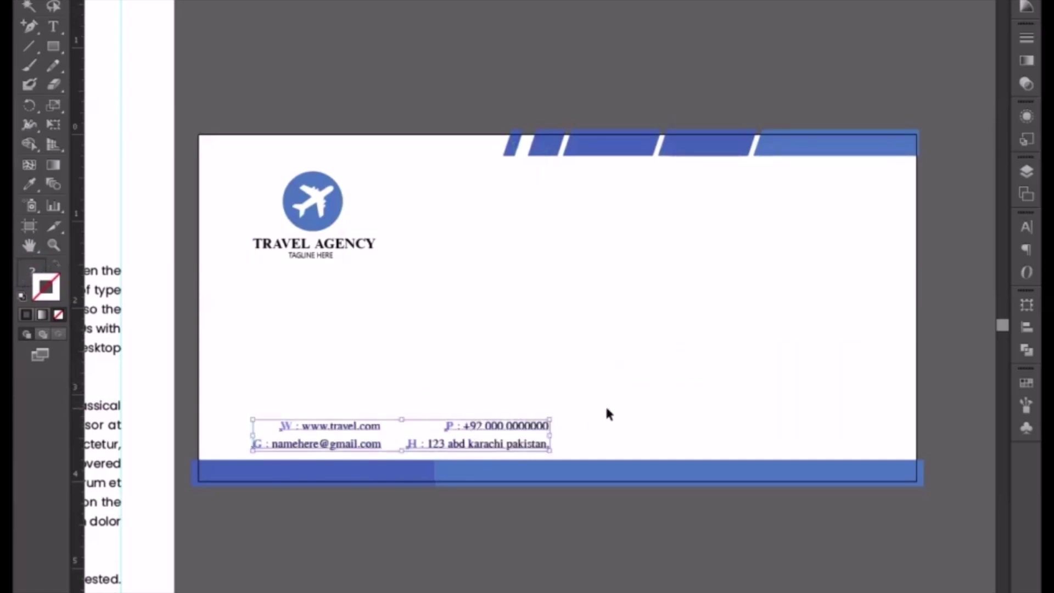
left_click(598, 398)
left_click(324, 223)
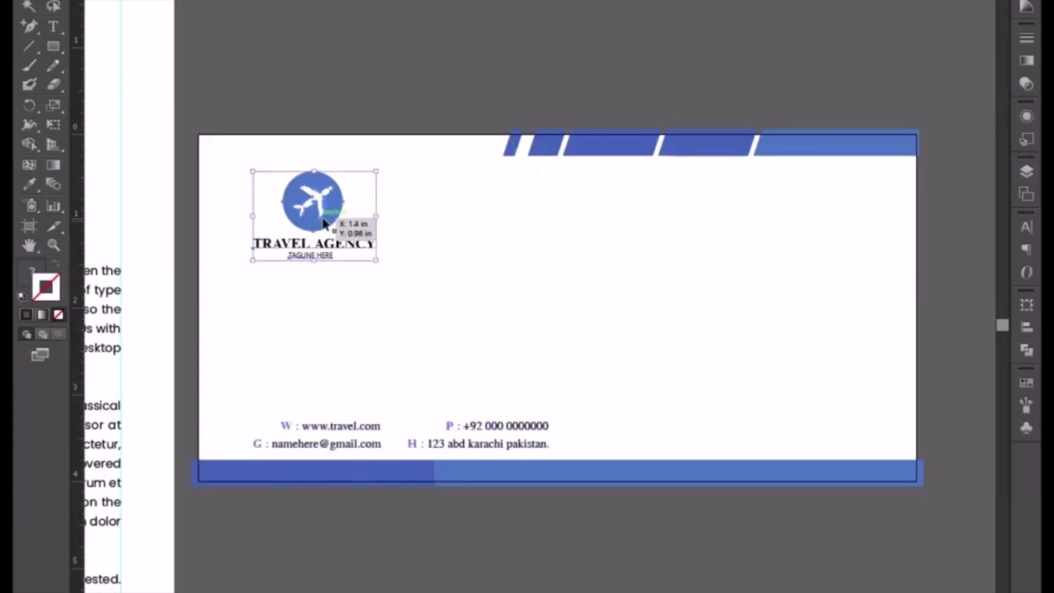
key("shift+Down")
left_click(343, 134)
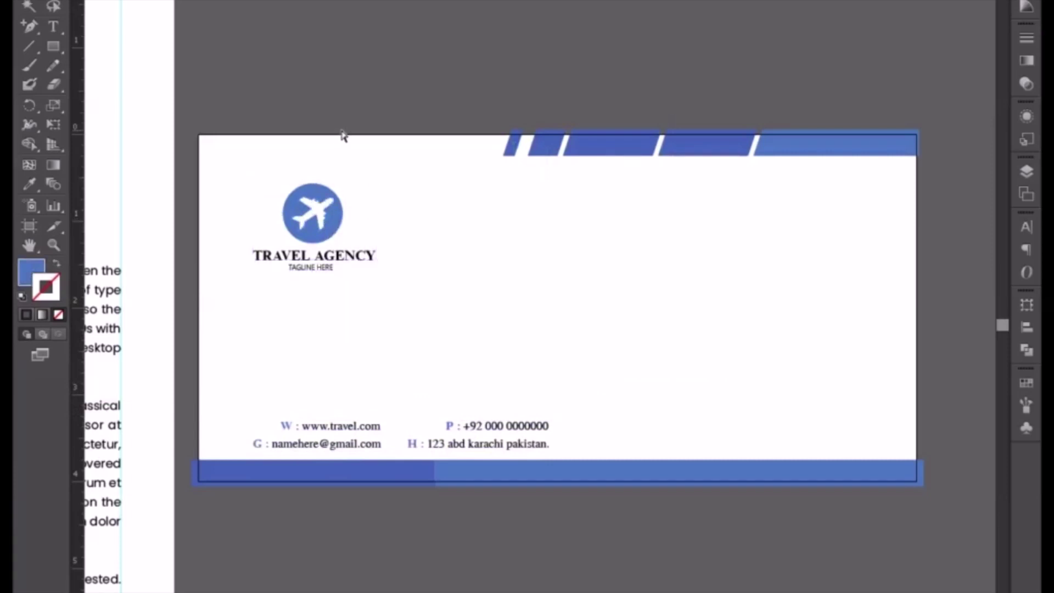
key("ctrl+minus")
left_click_drag(569, 146, 503, 138)
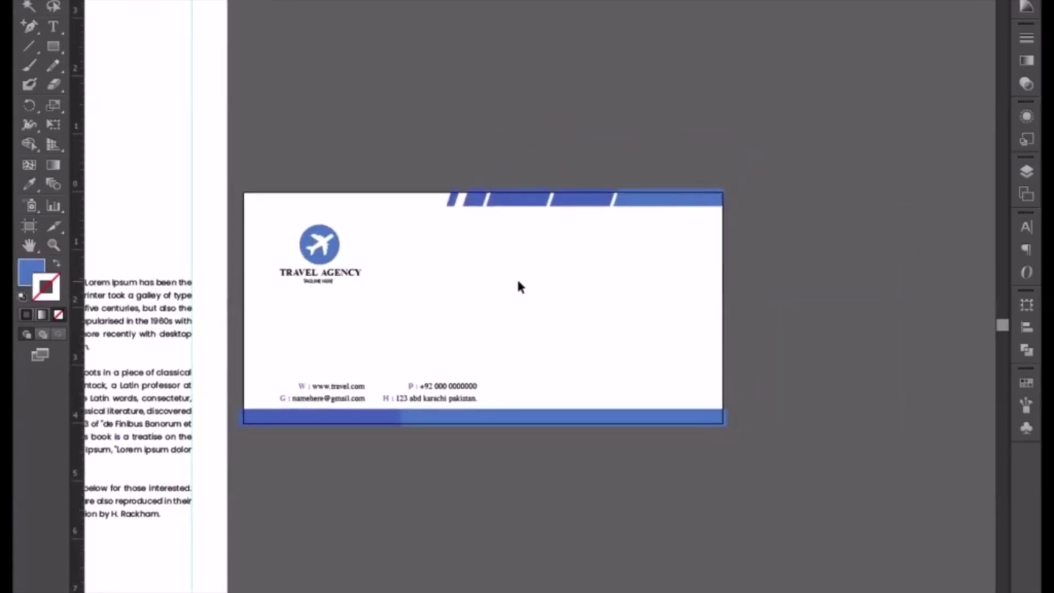
Step: Try the logo lower near the contact rows, then zoom in and recenter the envelope
mouse_move(336, 269)
left_mouse_down()
mouse_move(329, 253)
mouse_move(331, 330)
left_mouse_up()
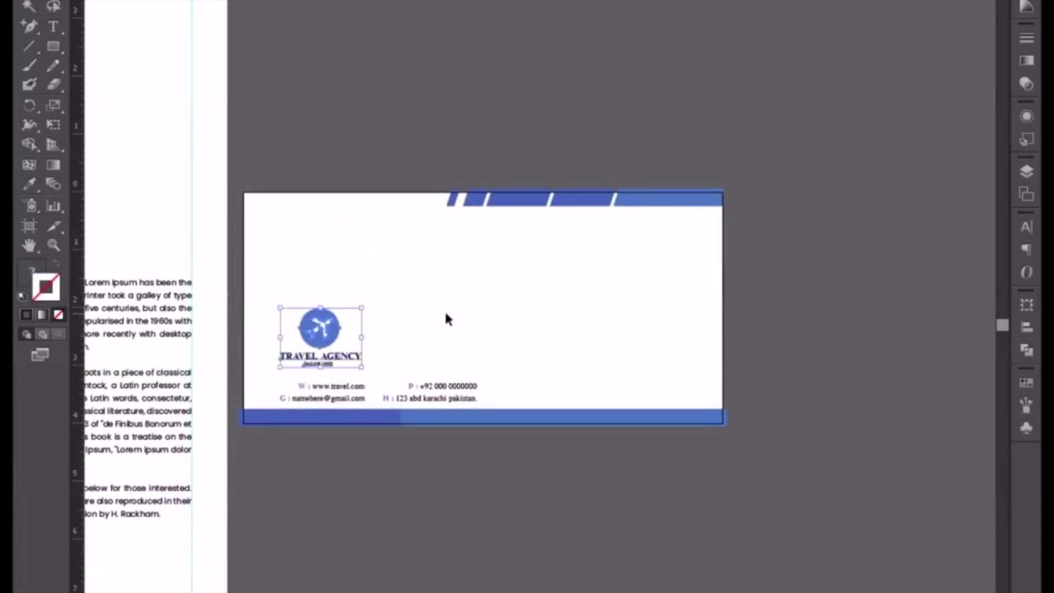
left_click(446, 315)
left_click(329, 331)
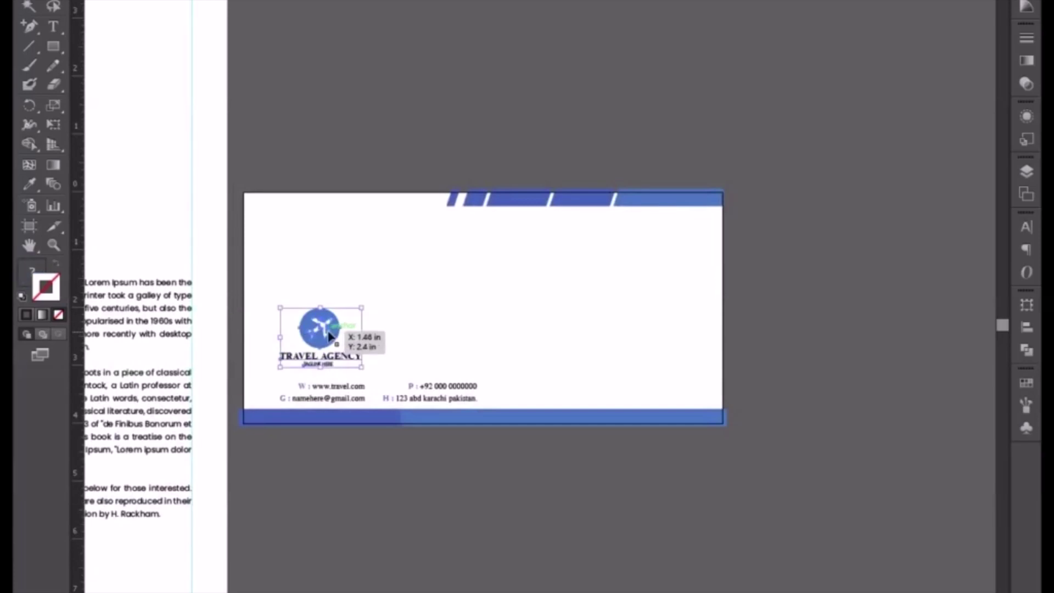
left_click_drag(329, 335, 329, 334)
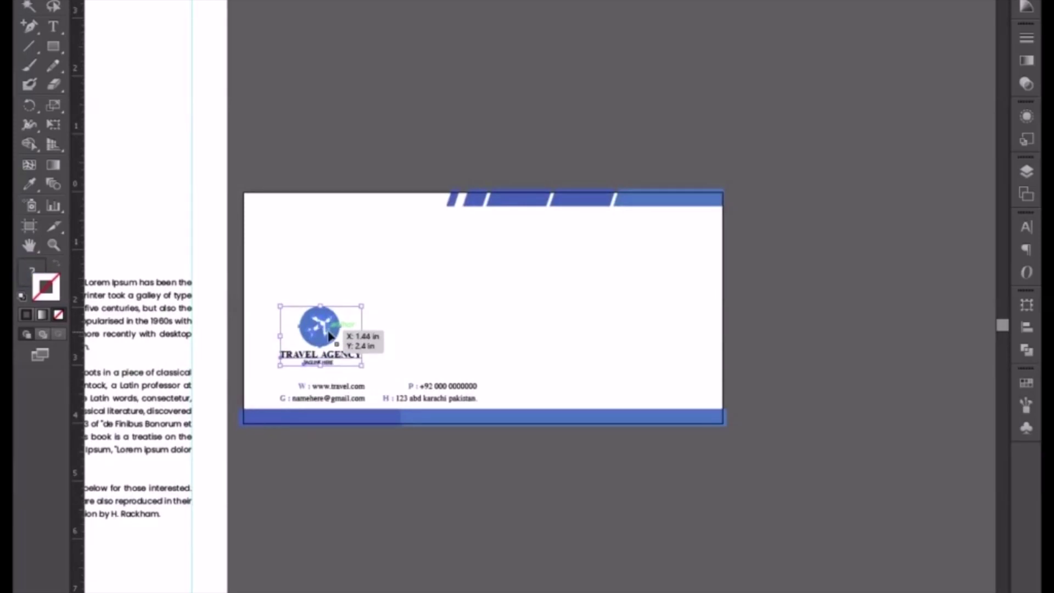
key("ctrl+plus")
key("ctrl+shift+a")
left_click_drag(411, 280, 537, 289)
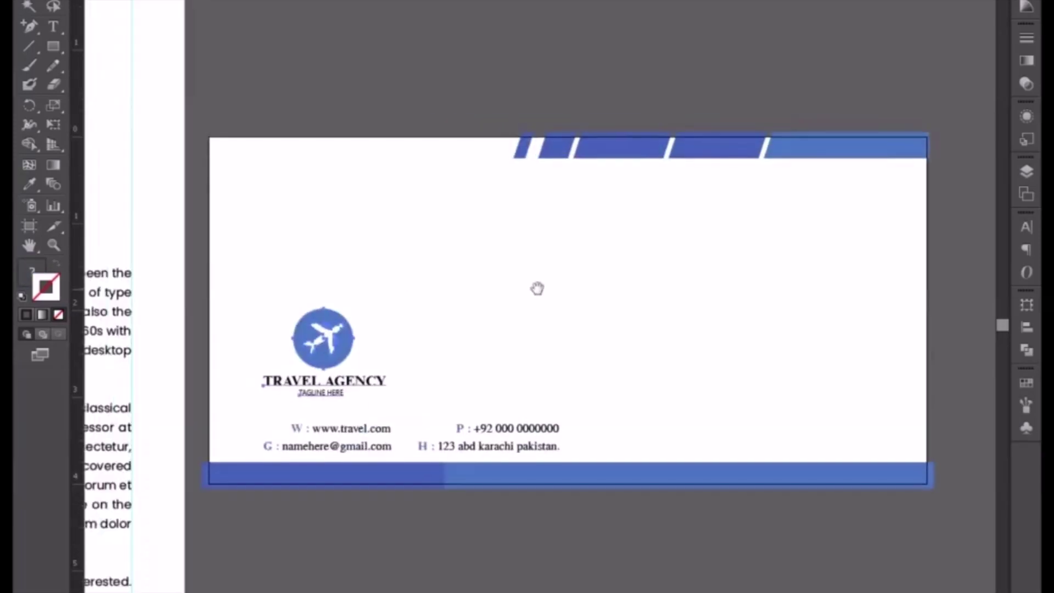
key("ctrl+z")
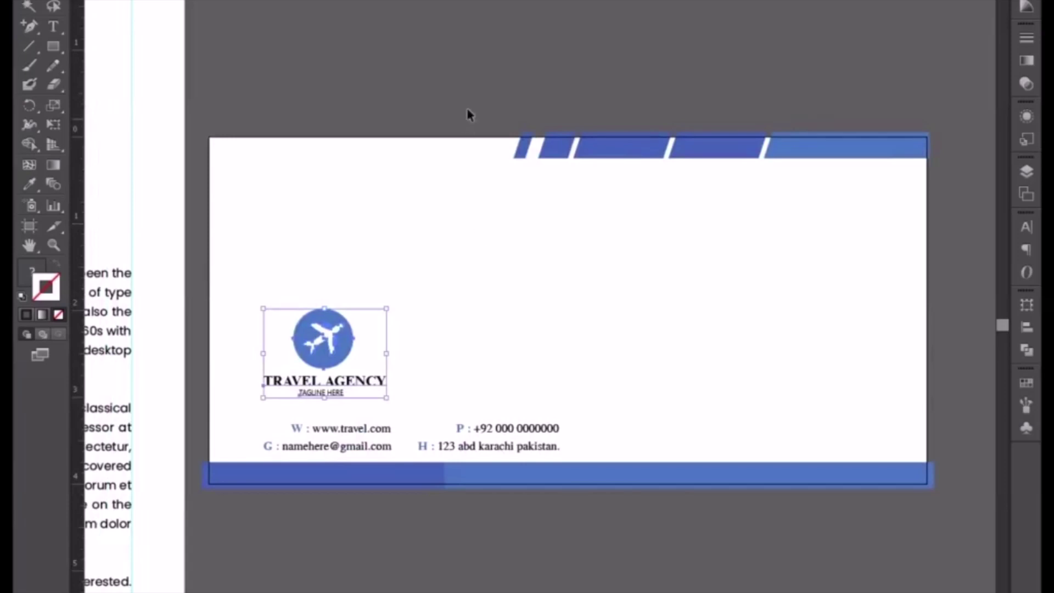
Step: Scale the top stripe group across the full top width and return the logo to top-left
left_click_drag(468, 114, 929, 211)
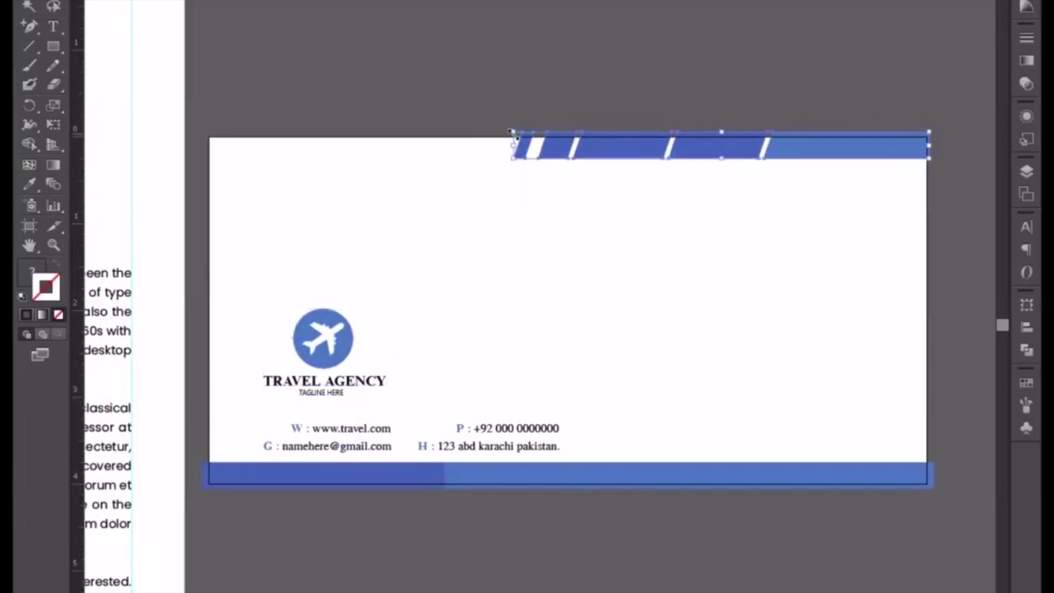
left_click_drag(512, 131, 210, 98)
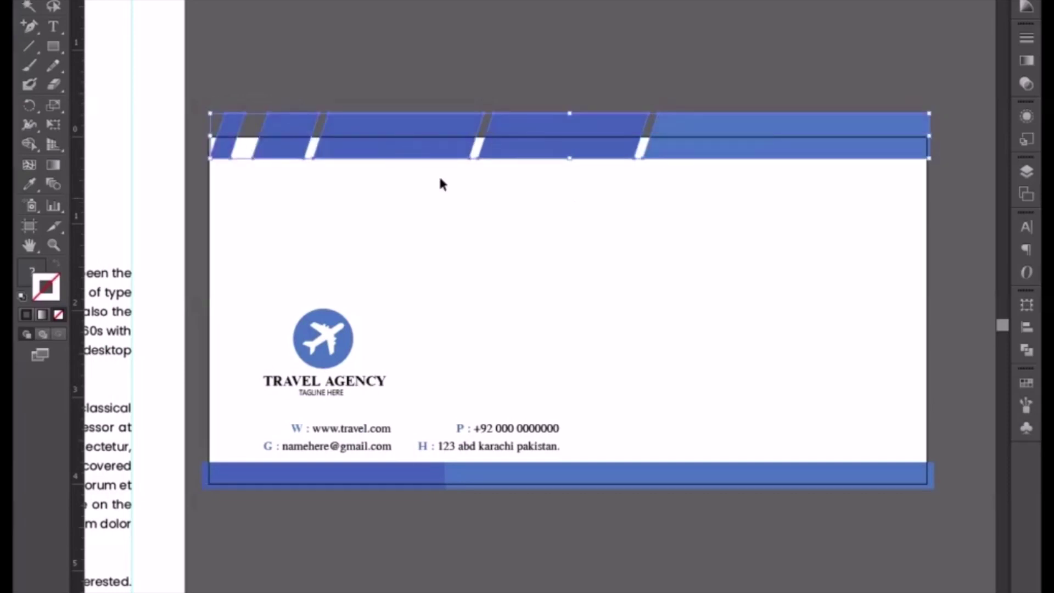
left_click(271, 73)
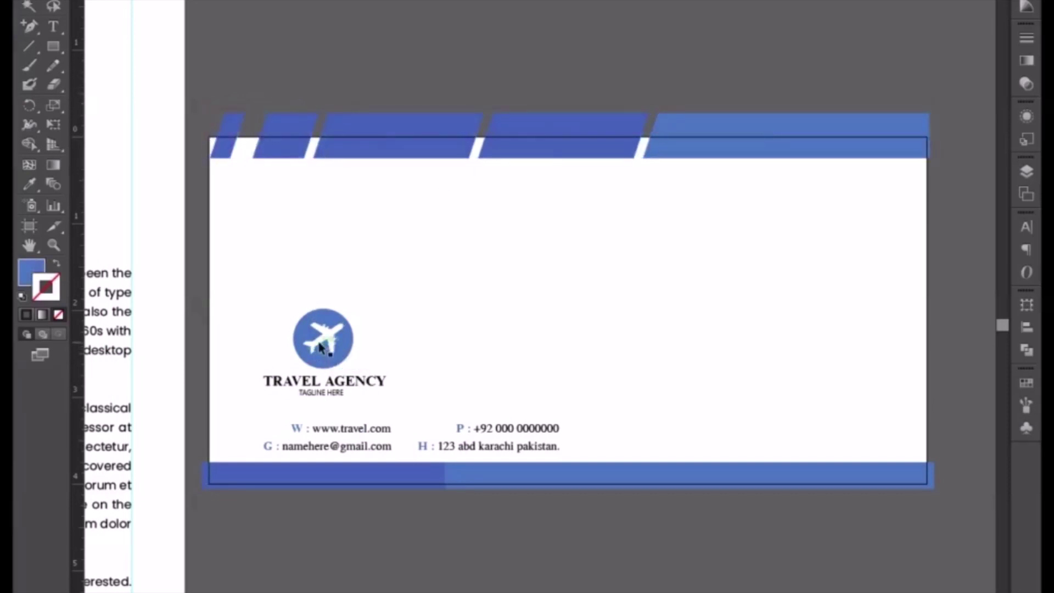
left_click_drag(320, 347, 342, 241)
Step: Draw a rectangle over the stripes' overhang above the envelope and select it with the stripes
left_click(166, 97)
left_click(53, 46)
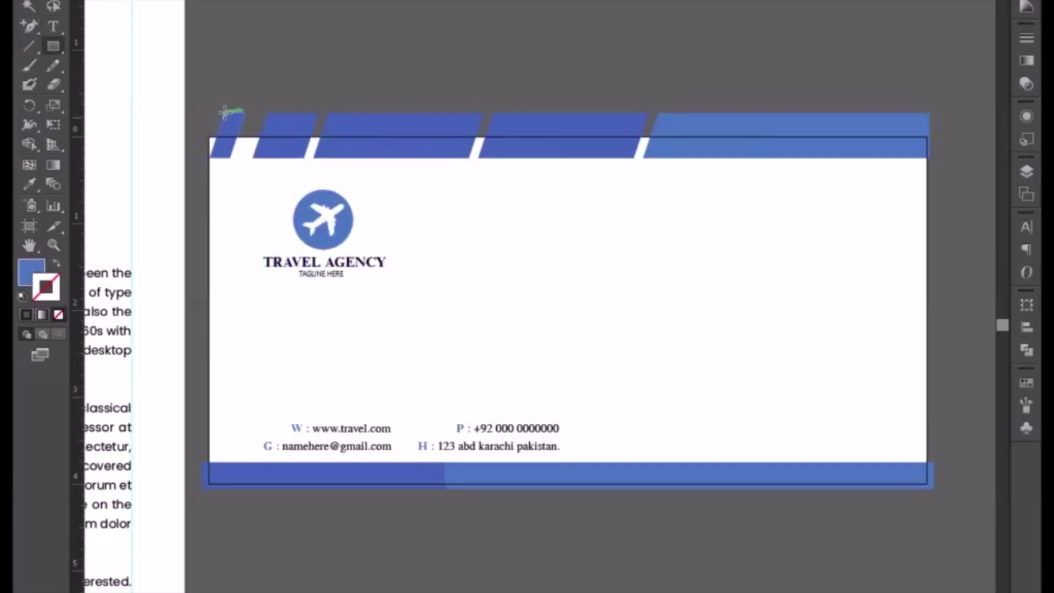
left_click_drag(209, 94, 918, 137)
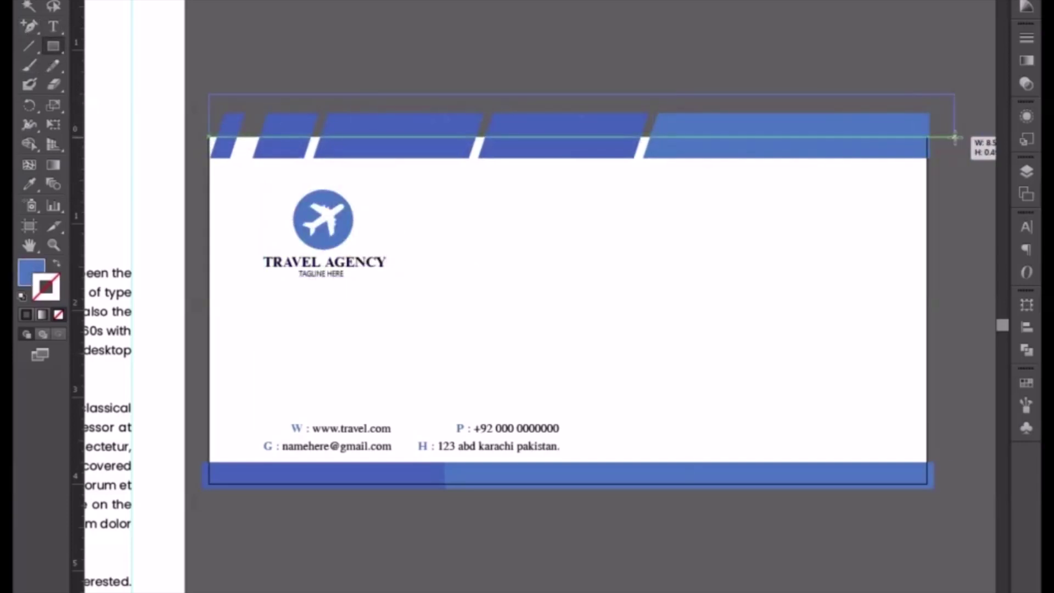
left_click(209, 203)
left_click(590, 331)
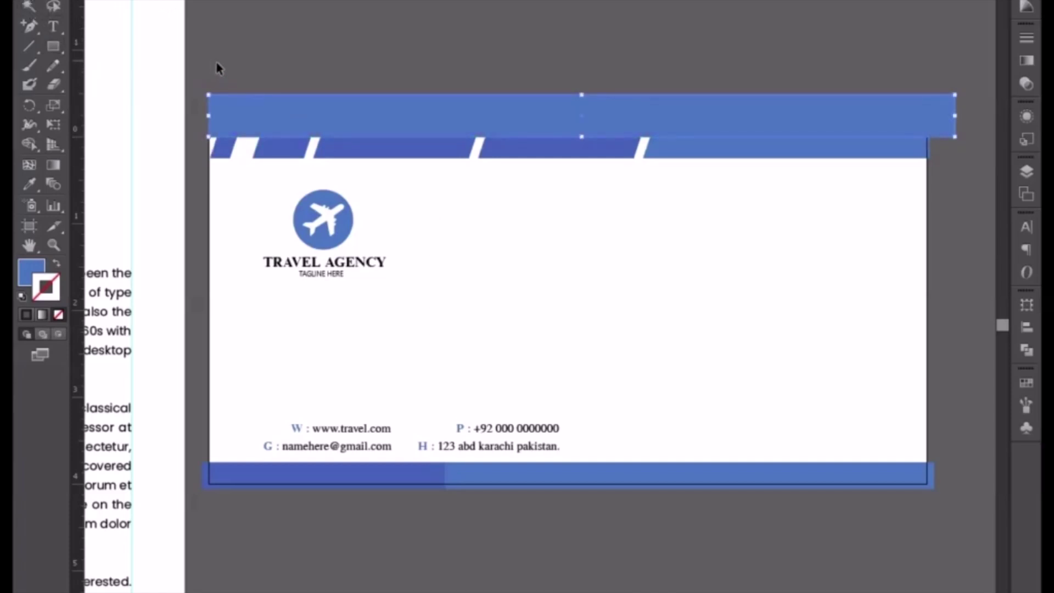
left_click_drag(217, 63, 869, 155)
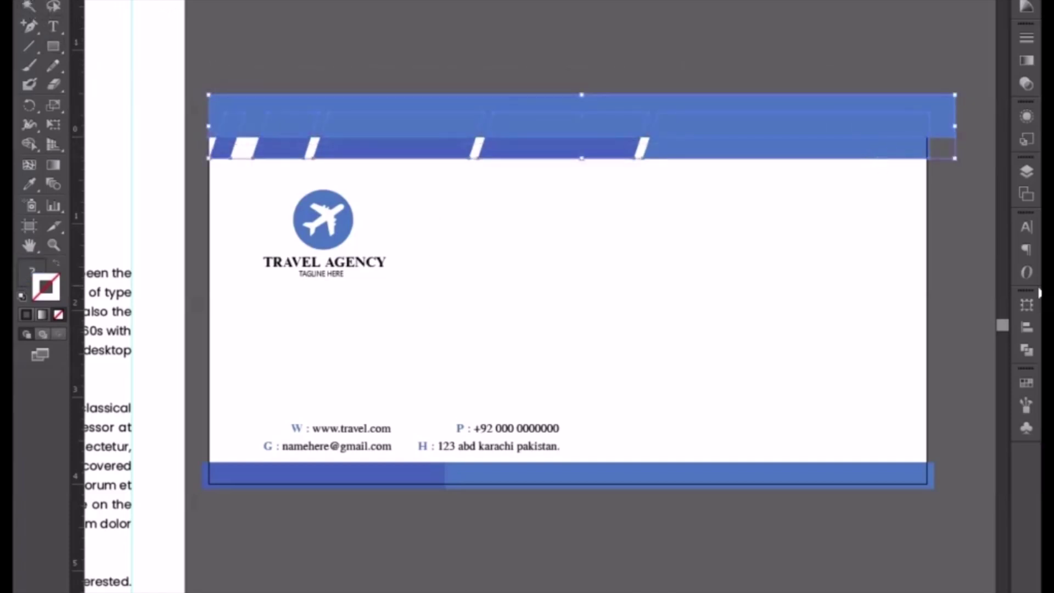
Step: Divide and ungroup the pieces, then delete the overhang above the top edge
left_click(1028, 350)
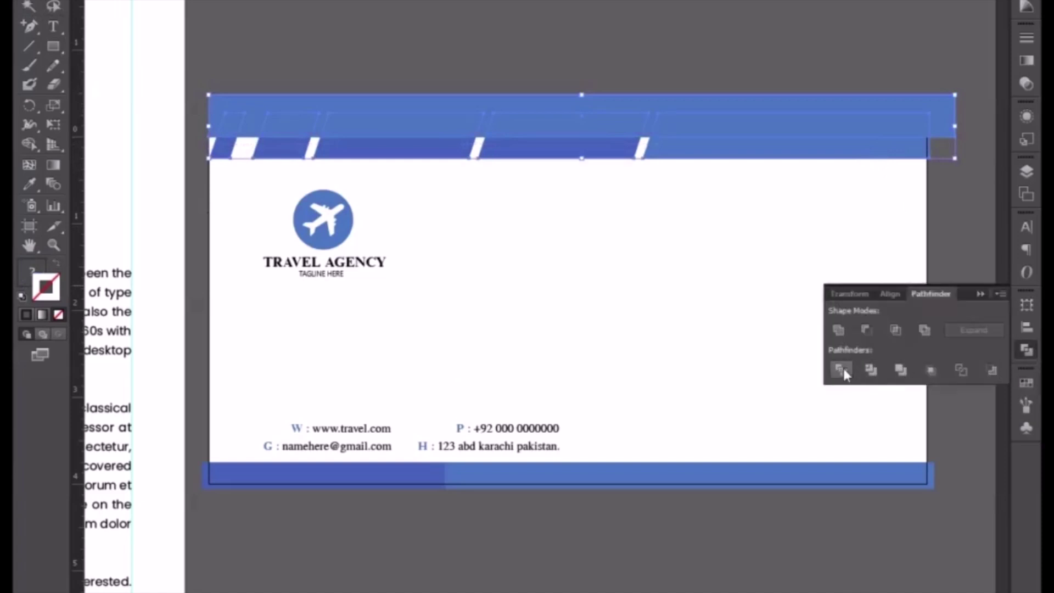
right_click(701, 128)
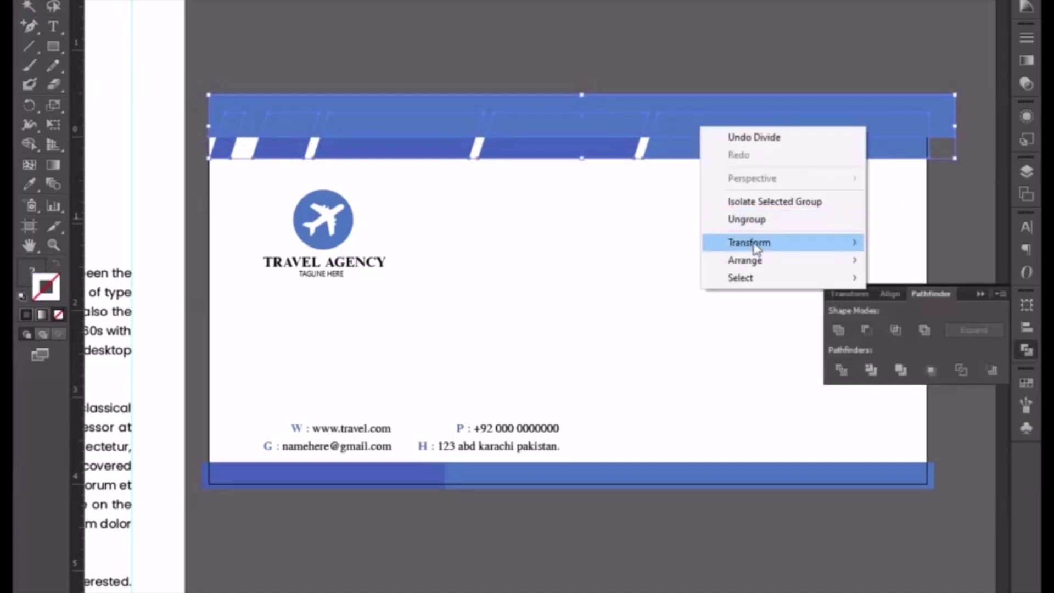
left_click(758, 219)
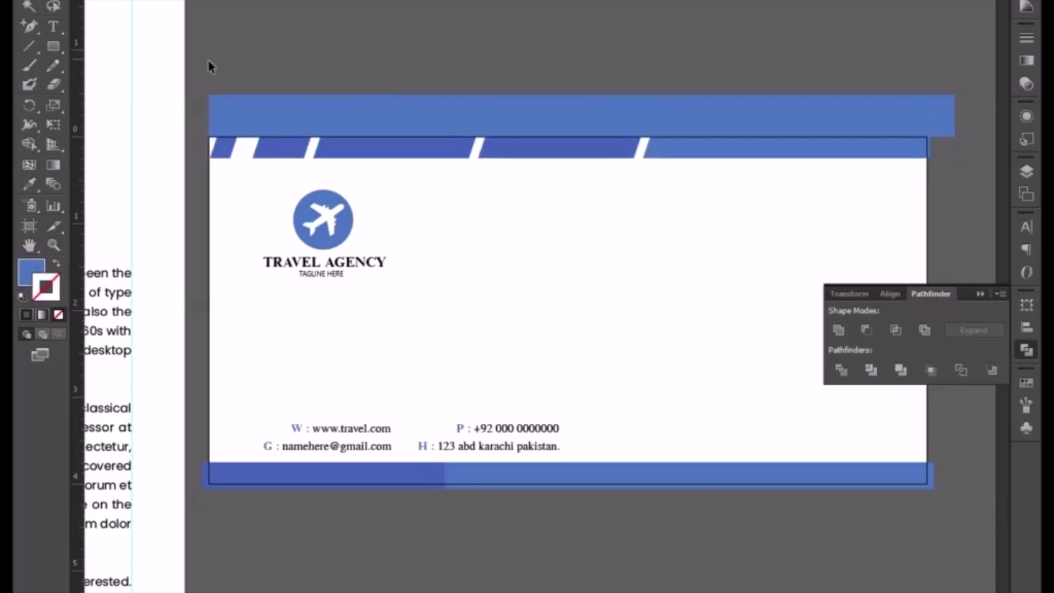
left_click_drag(210, 62, 942, 128)
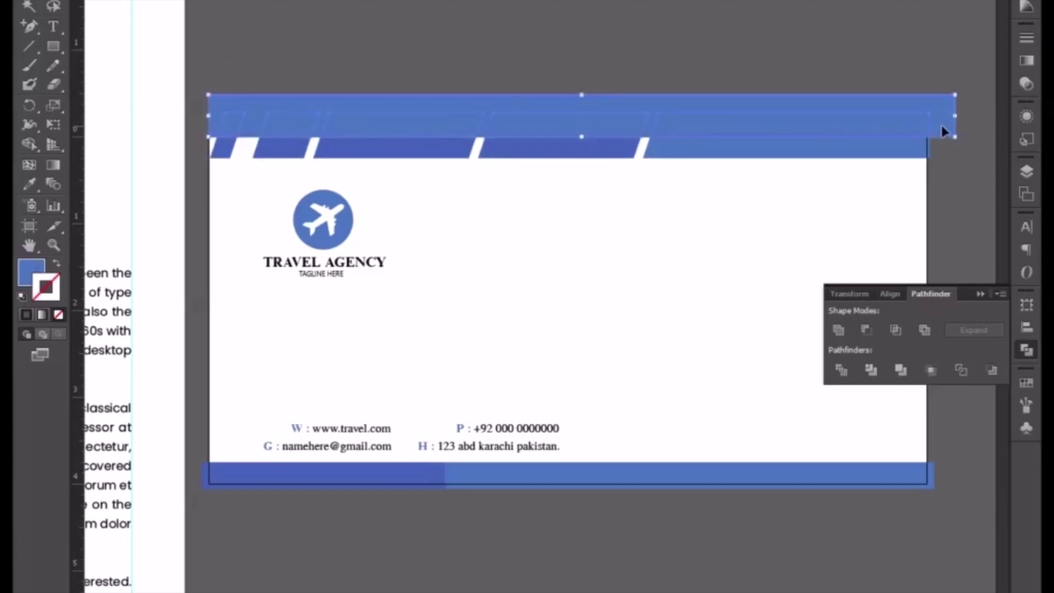
key("Delete")
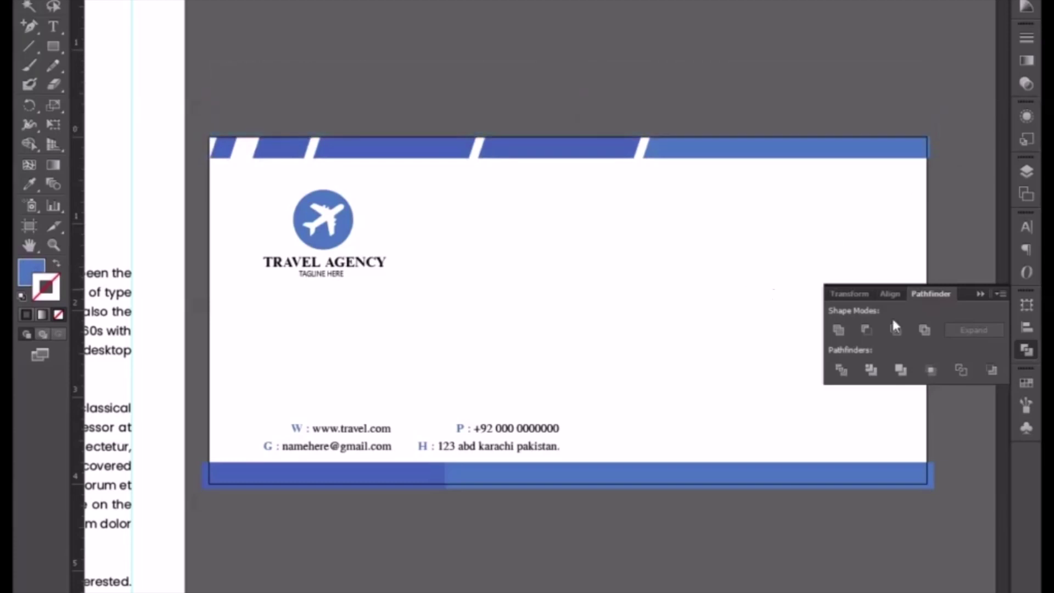
left_click(980, 295)
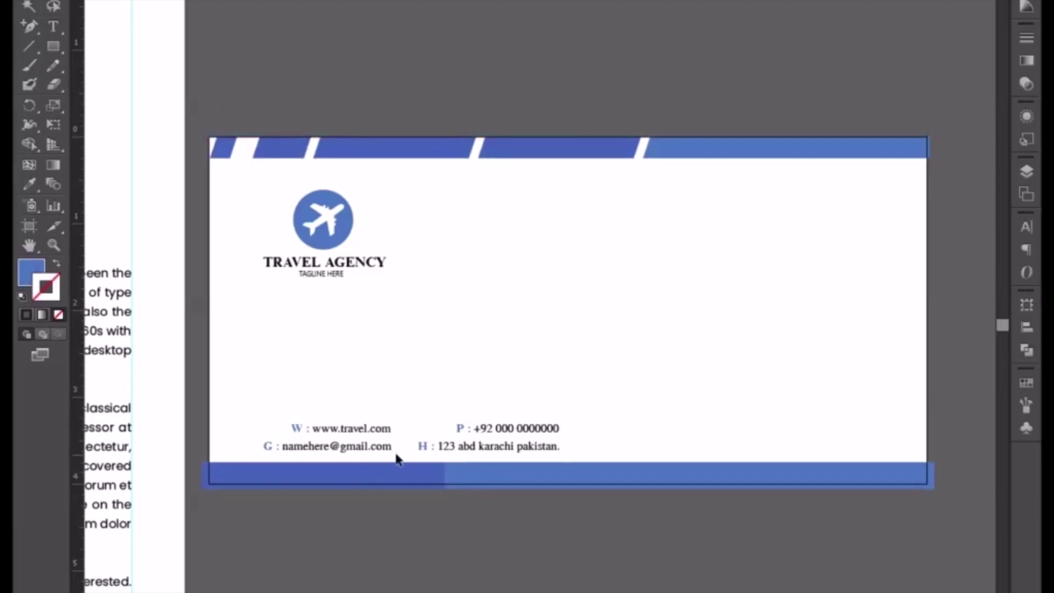
Step: Shift the email and address lines right and drop the website/phone line into their row
left_click(337, 447)
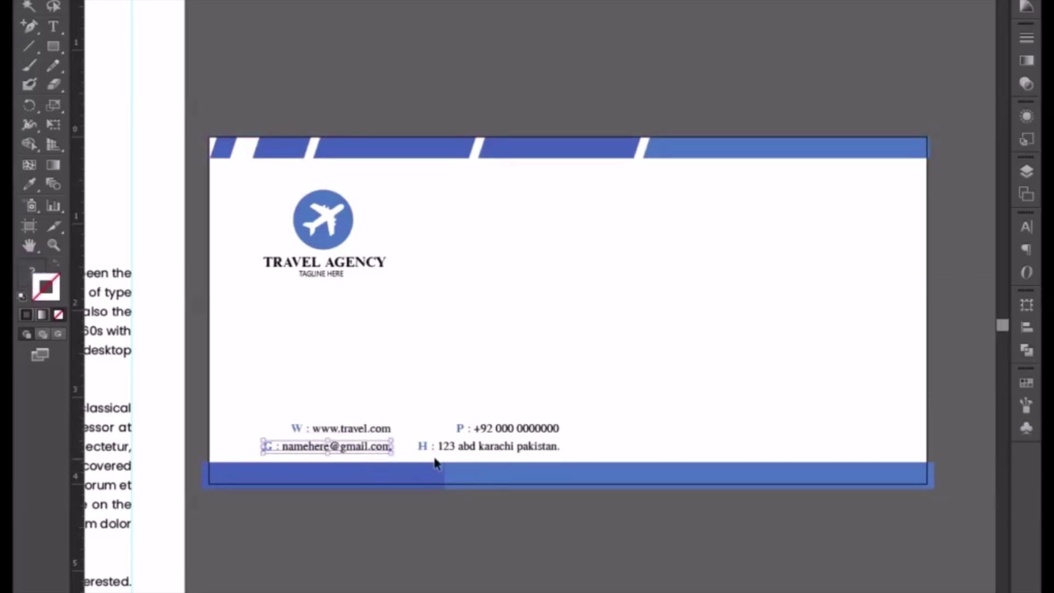
left_click(437, 456, "shift")
left_click_drag(438, 456, 755, 450)
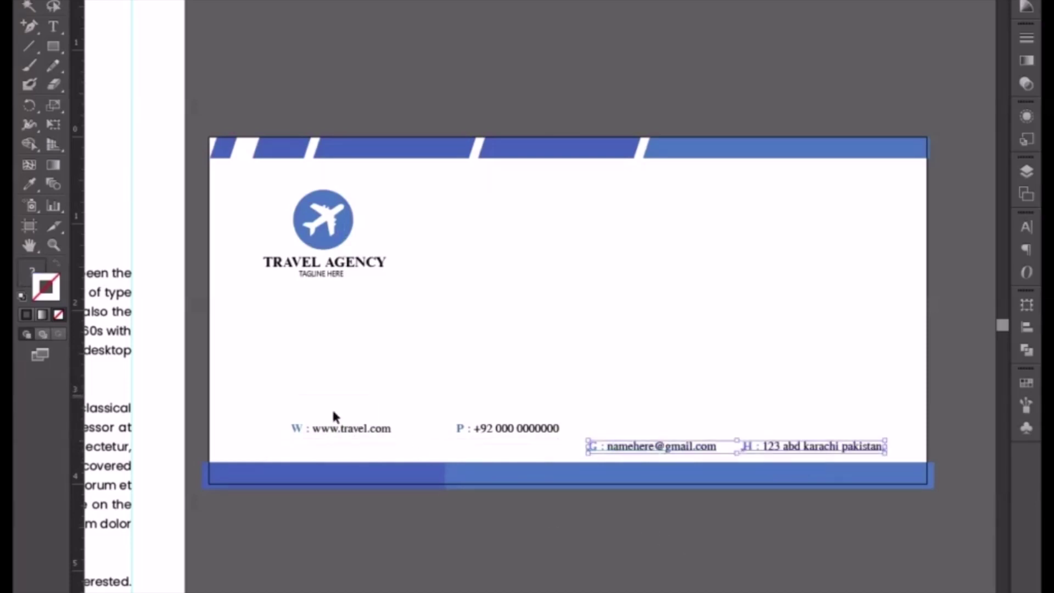
mouse_move(292, 396)
left_mouse_down()
mouse_move(506, 435)
mouse_move(519, 449)
left_mouse_up()
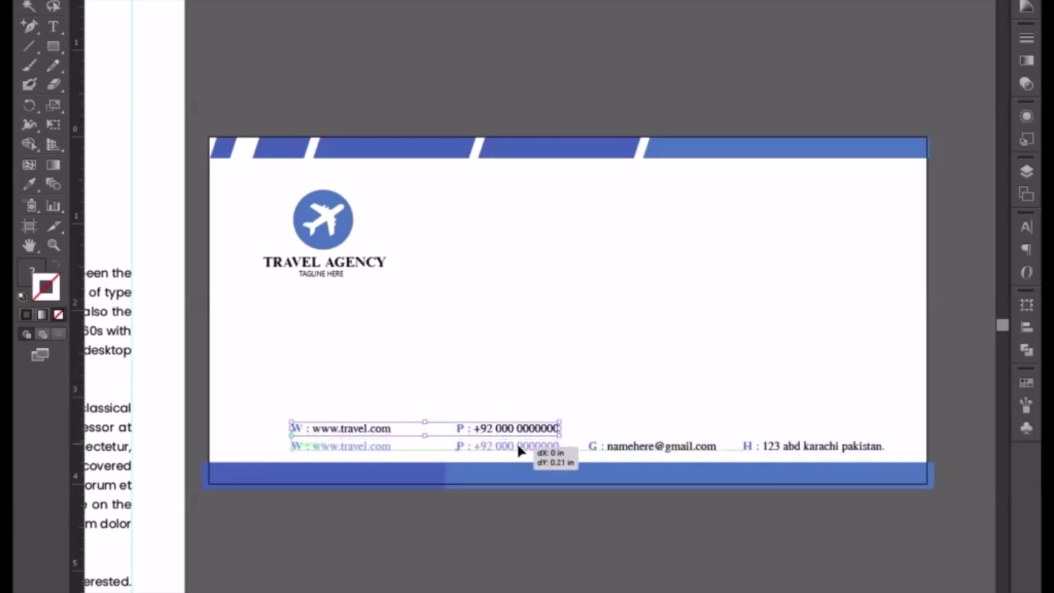
left_click(537, 523)
Step: Nudge the phone, email and website text left so the four entries are evenly spaced
left_click_drag(465, 402, 621, 453)
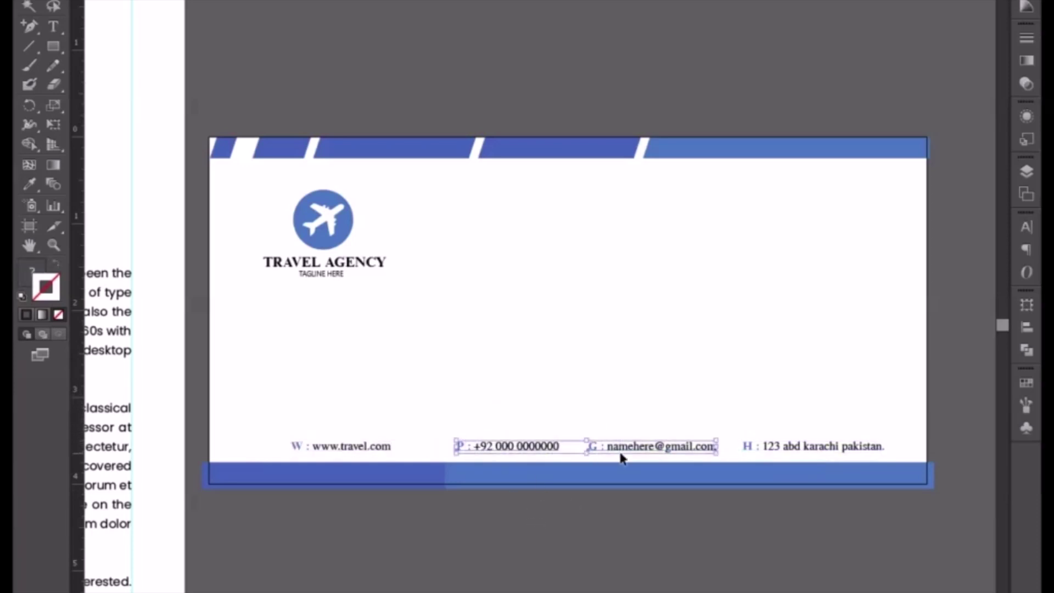
key("shift+Left")
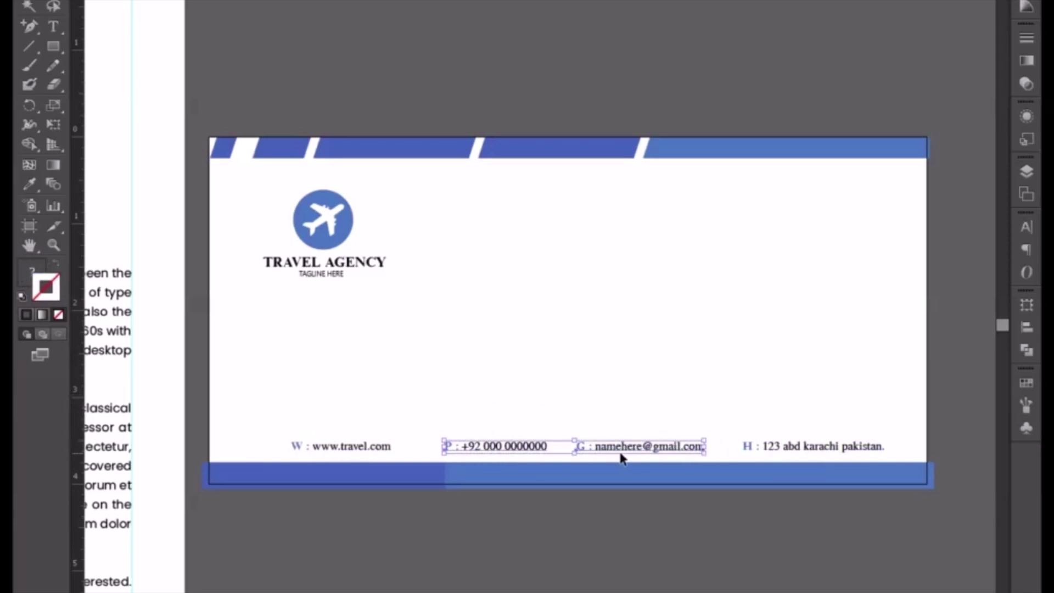
left_click(602, 539)
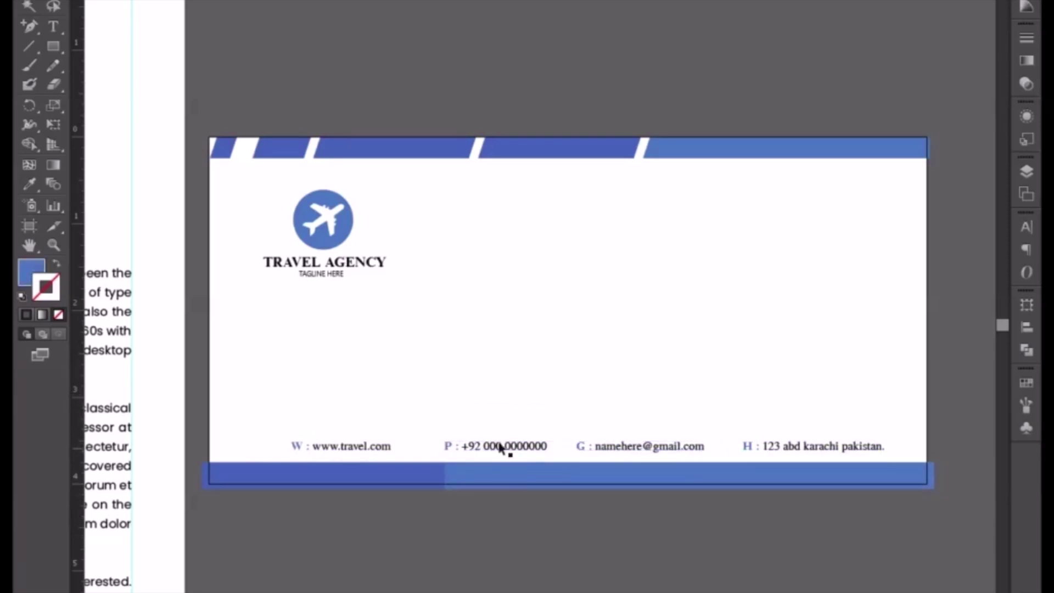
left_click(483, 451)
key("shift+Left")
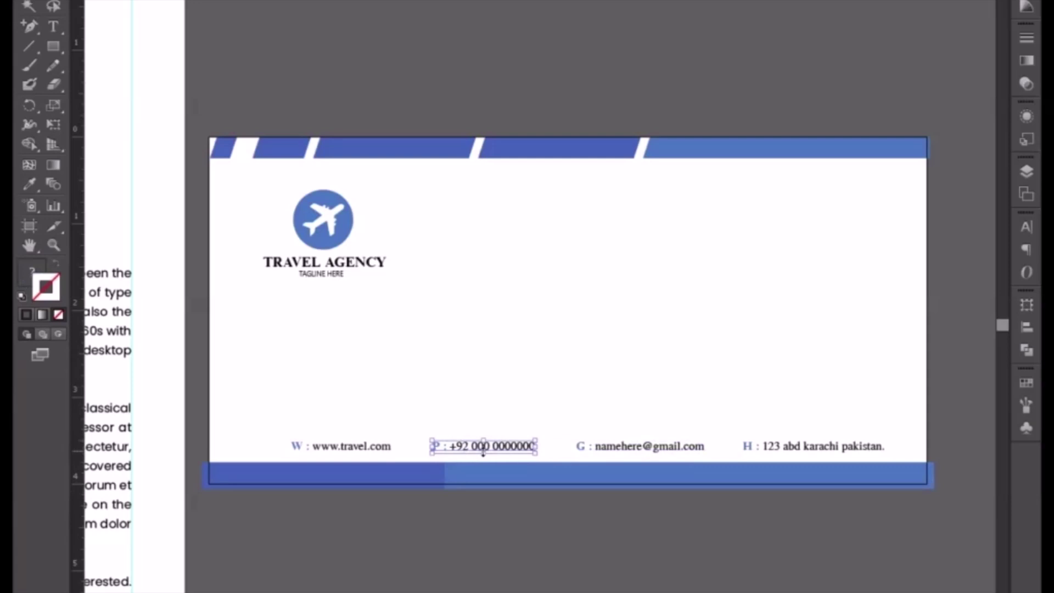
left_click_drag(349, 448, 313, 452)
left_click(504, 449)
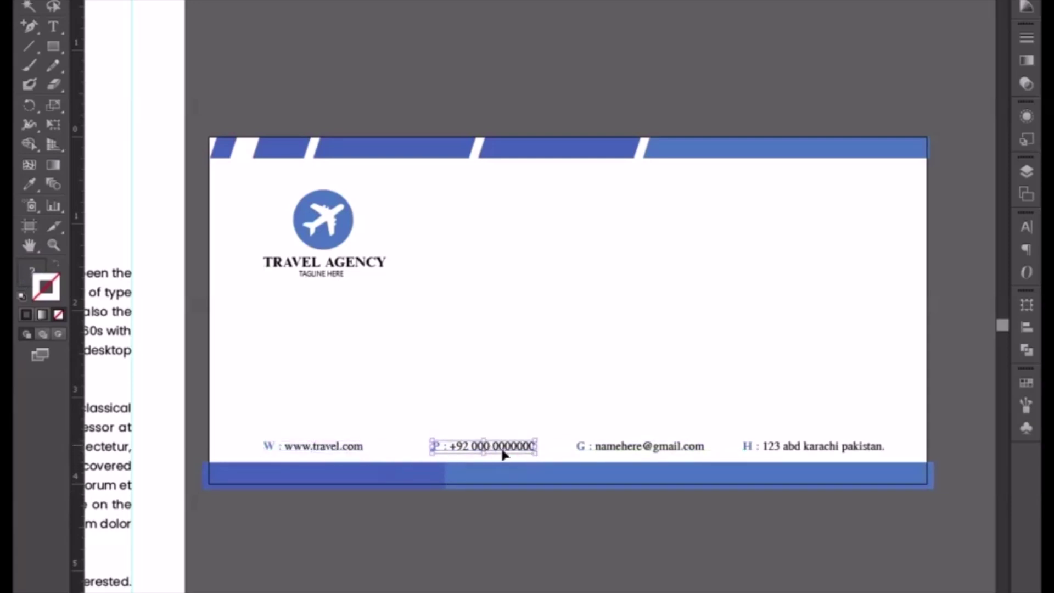
key("Left")
key("Left")
key("Left")
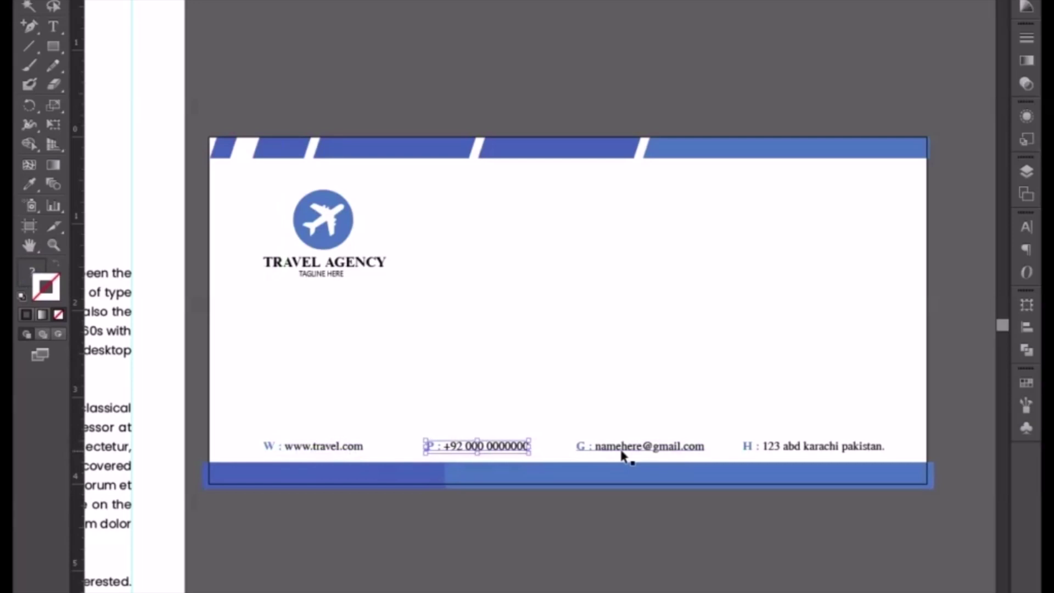
left_click(623, 453)
left_click(634, 549)
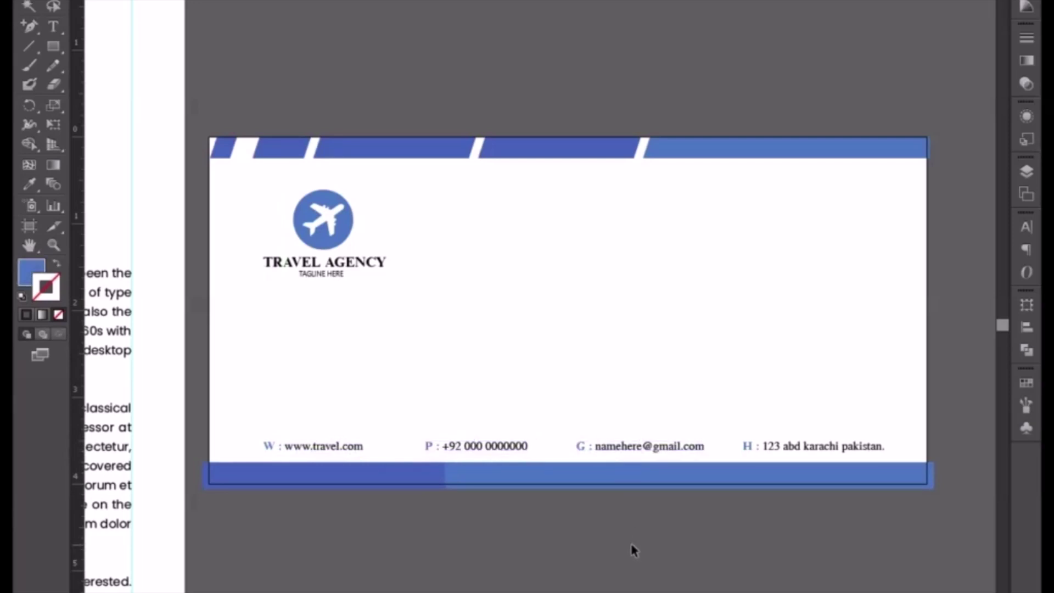
Step: Scale the TRAVEL AGENCY logo group up slightly and nudge it one step left
left_click(308, 223)
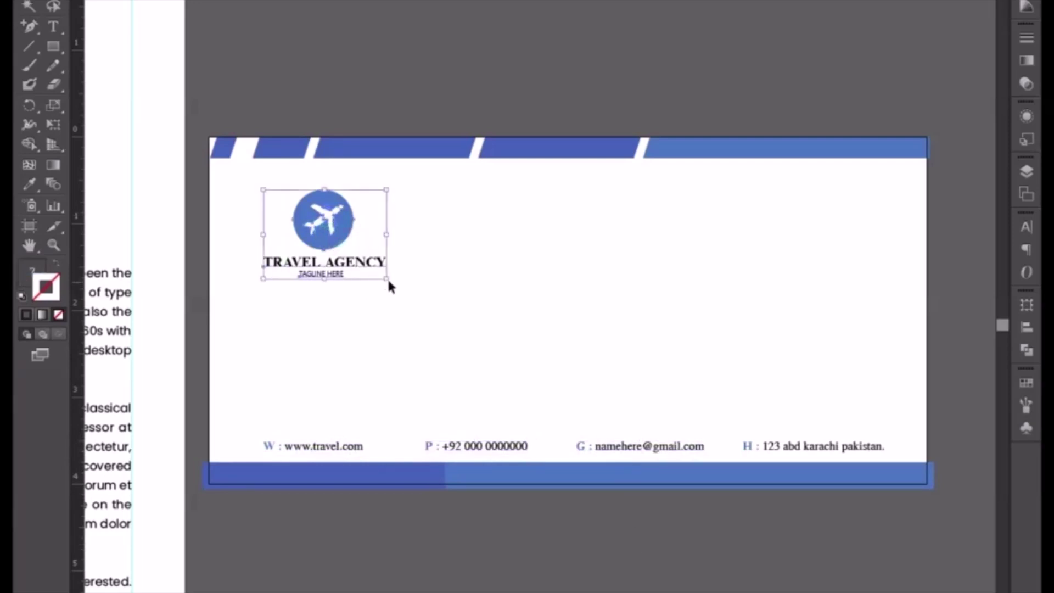
left_click_drag(390, 289, 405, 292)
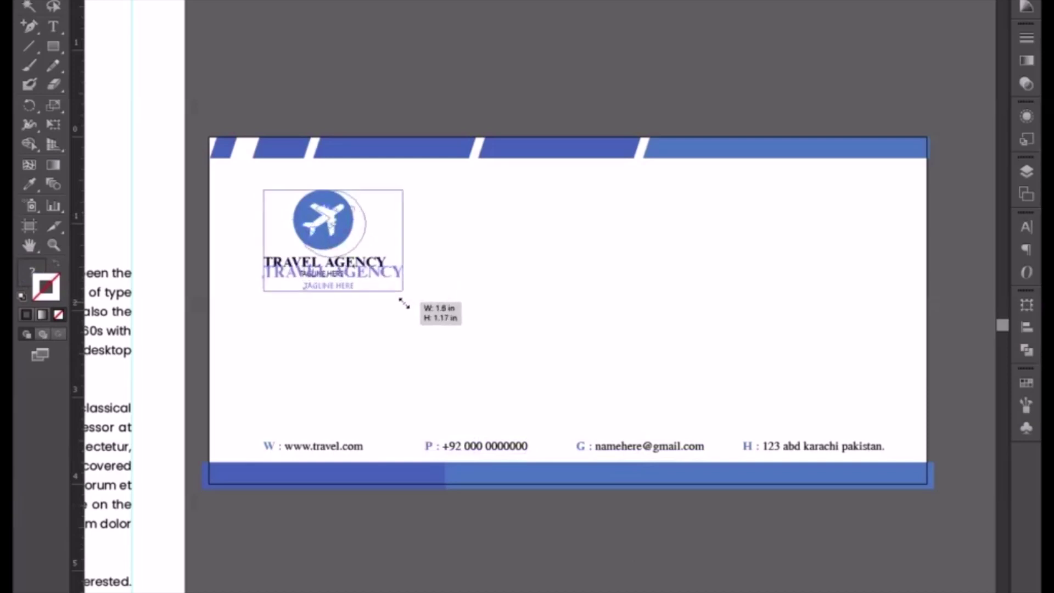
key("Left")
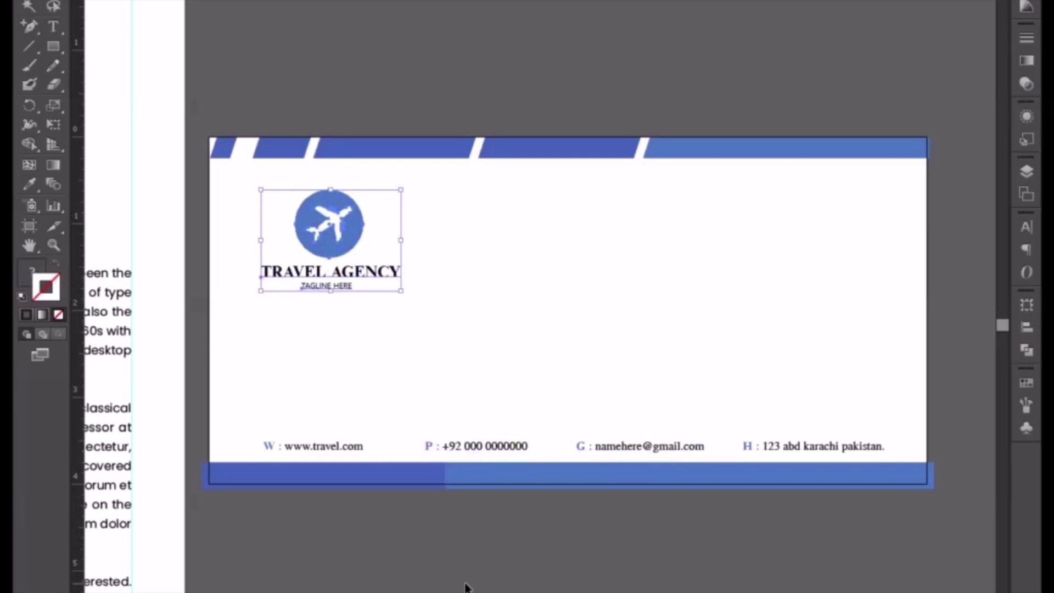
left_click(479, 586)
key("ctrl+minus")
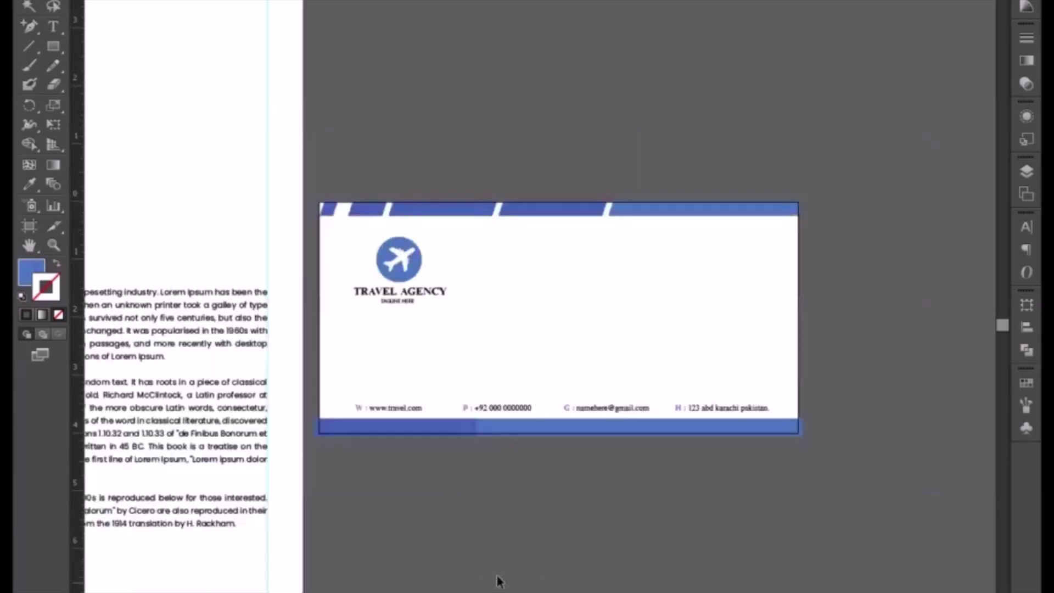
left_click_drag(635, 534, 475, 558)
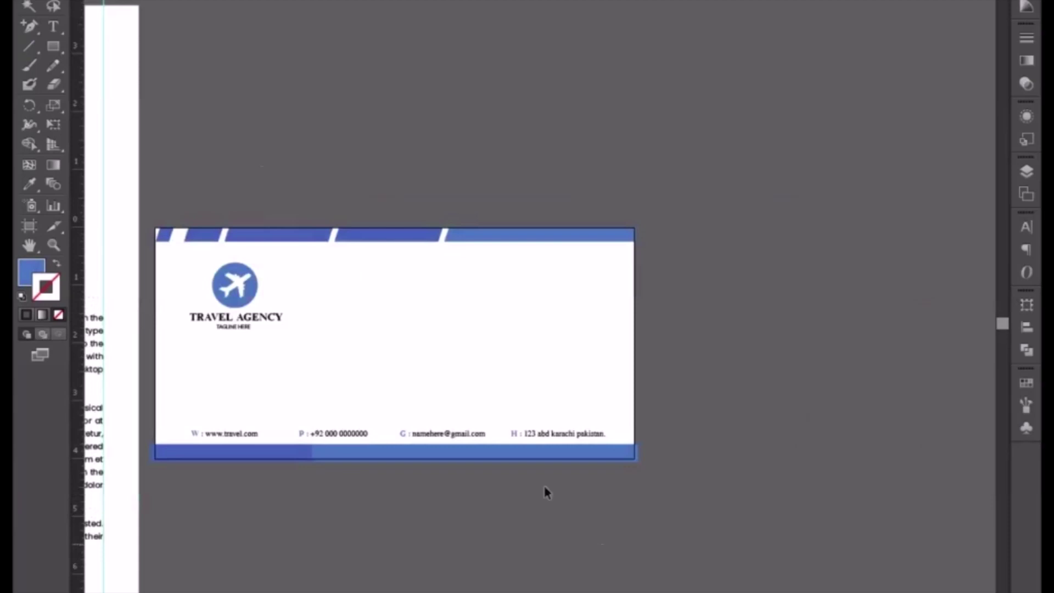
Step: Draw a rounded rectangle window on the right side above the address text
left_click(52, 47)
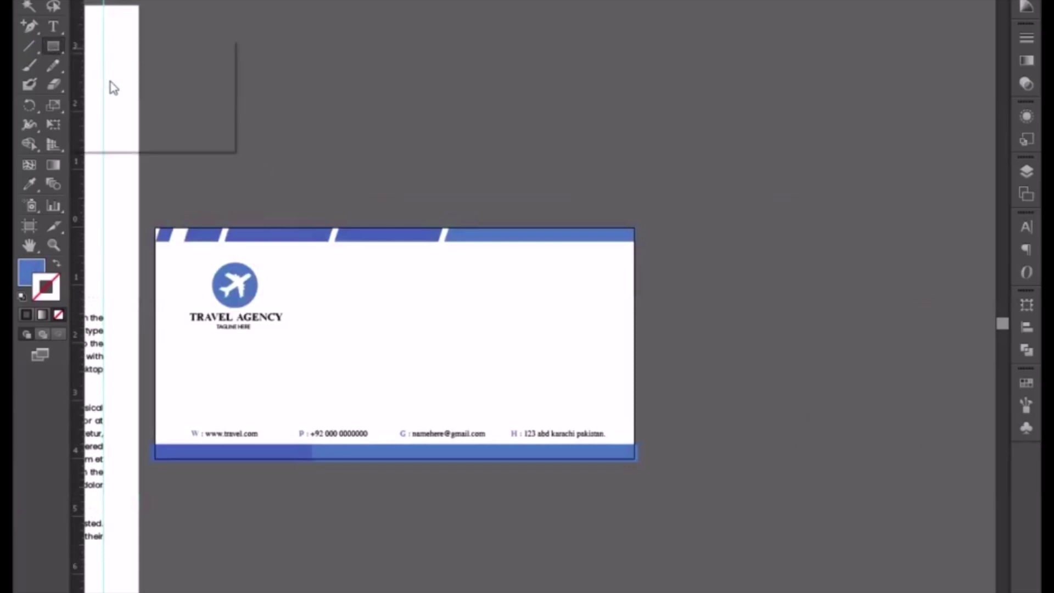
left_click(136, 66)
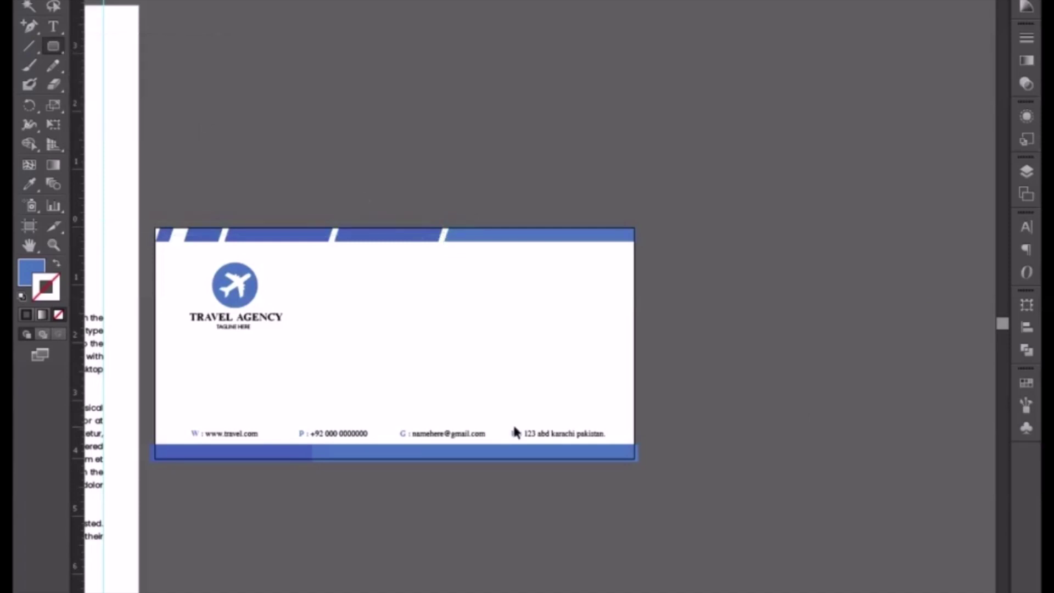
key("ctrl+equal")
left_click_drag(444, 354, 641, 435)
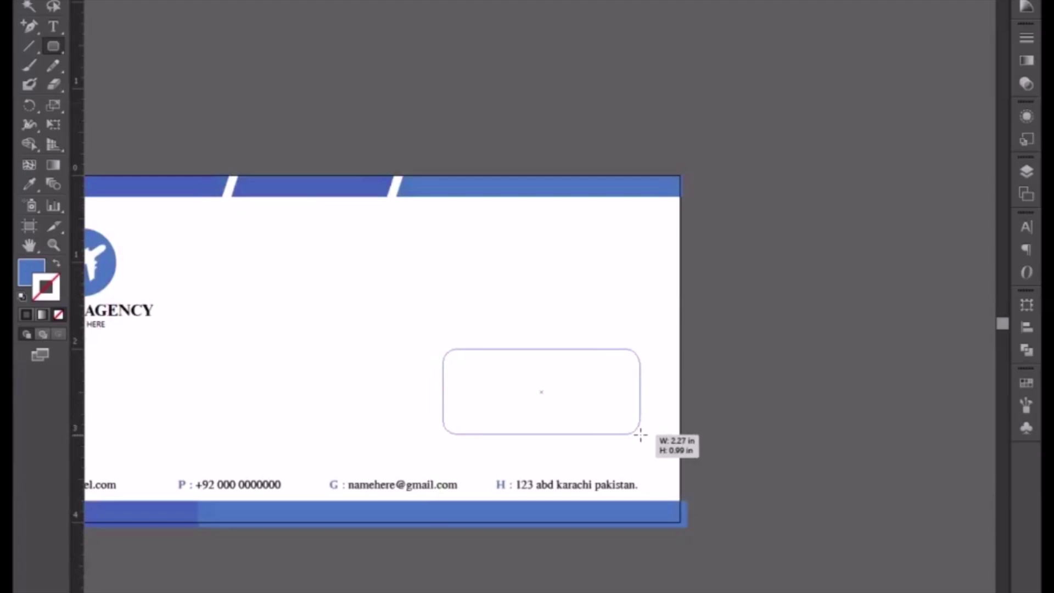
left_click_drag(641, 435, 640, 435)
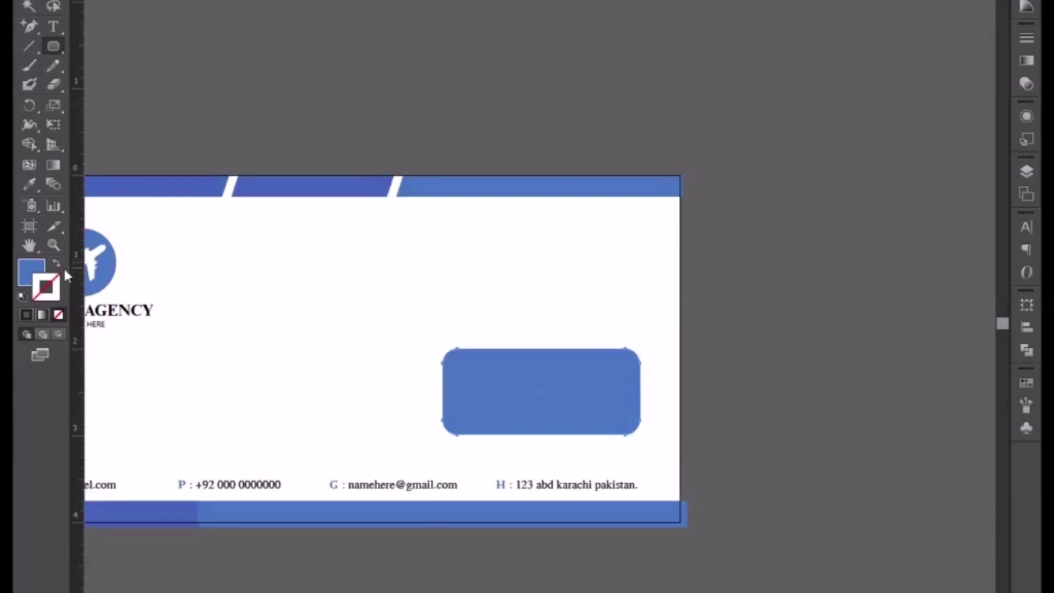
Step: Fill the rounded window with light grey from the Color Picker
left_click(27, 275)
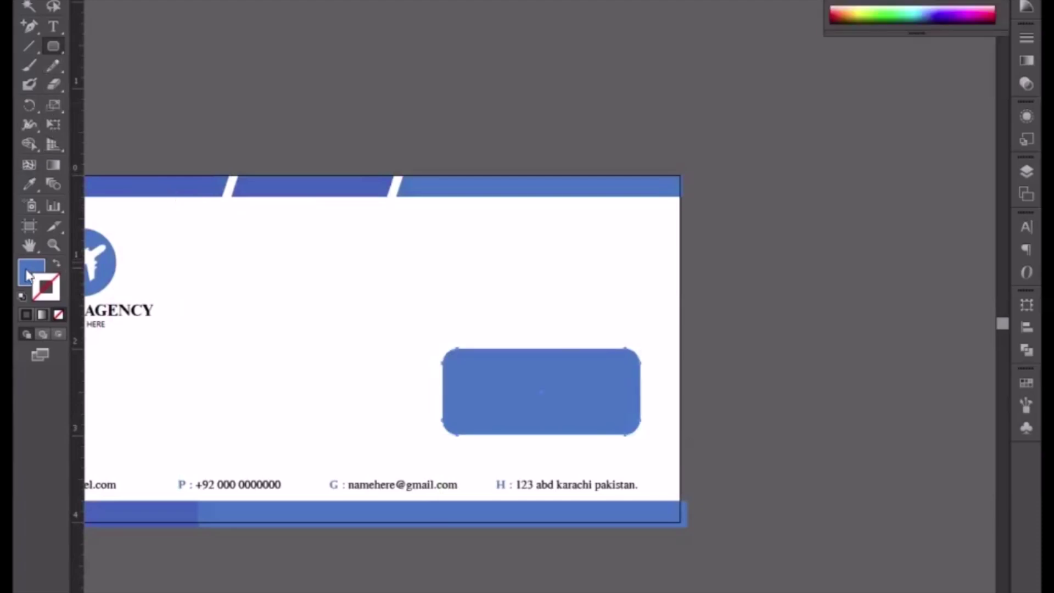
double_click(27, 275)
left_click_drag(325, 435, 314, 361)
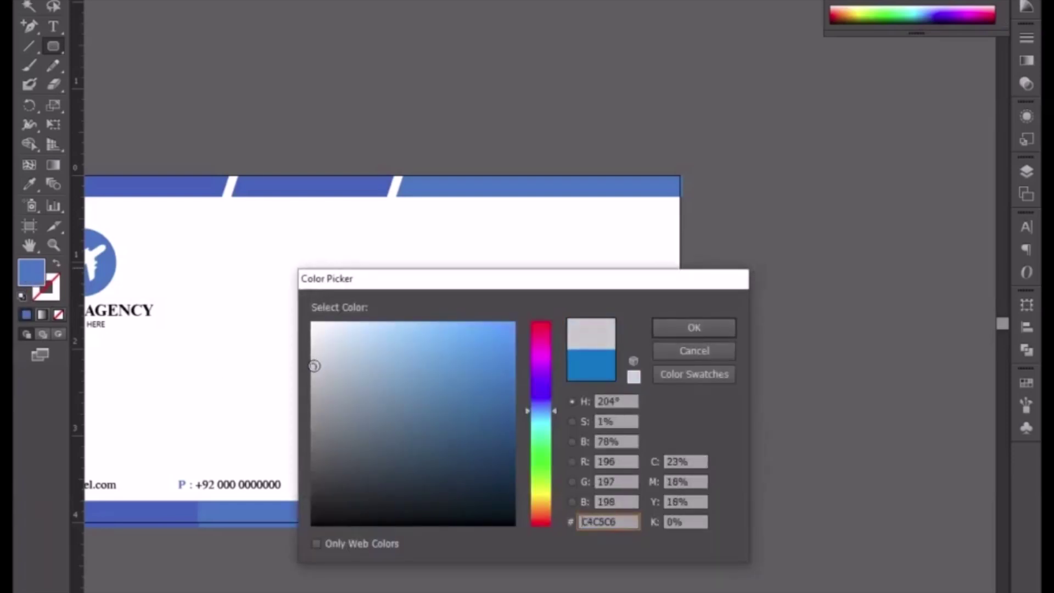
left_click(676, 328)
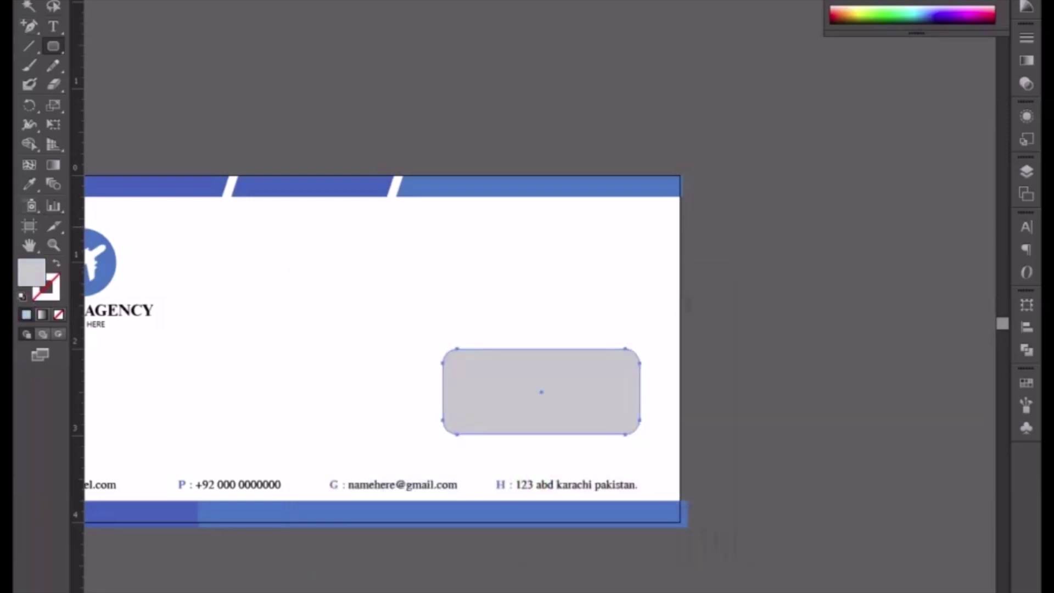
left_click(242, 99)
key("ctrl+minus")
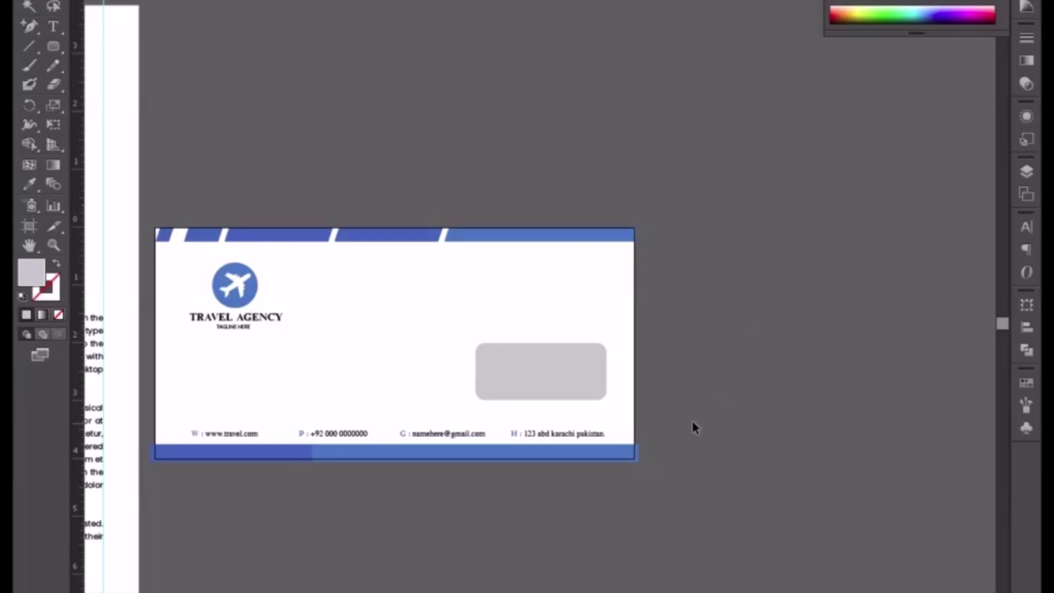
Step: Add Artboard 3 and position it level beside the envelope front artboard
left_click(1026, 192)
left_click(961, 307)
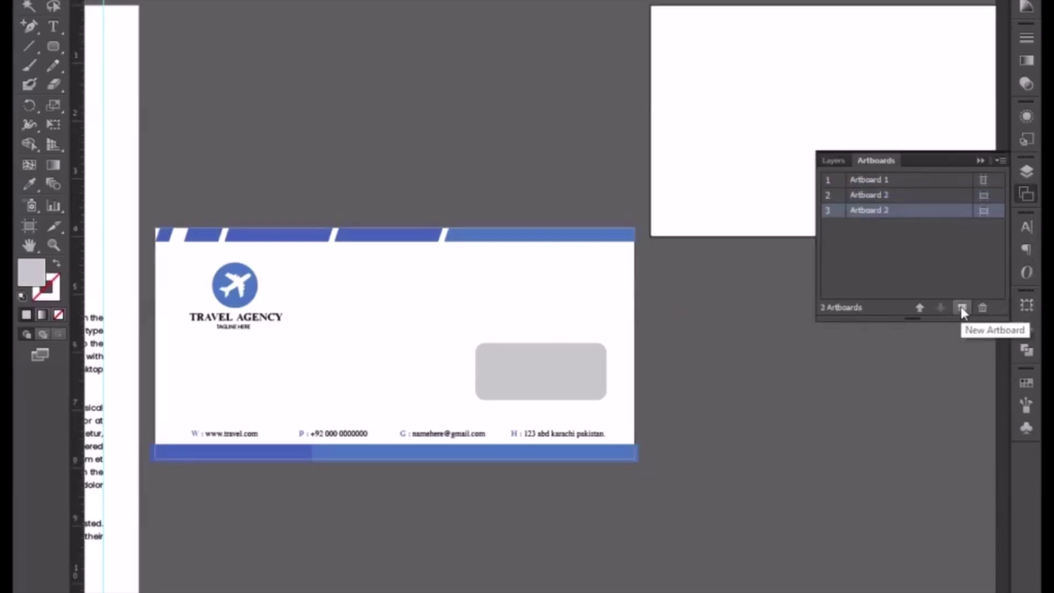
scroll(471, 388, "right", 5)
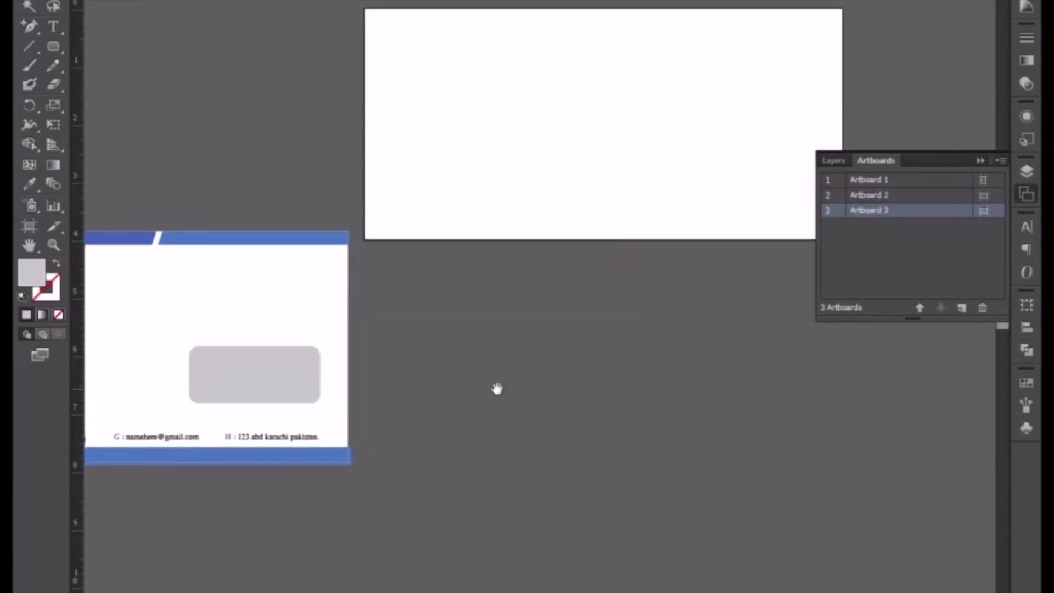
scroll(497, 389, "right", 2)
left_click(29, 226)
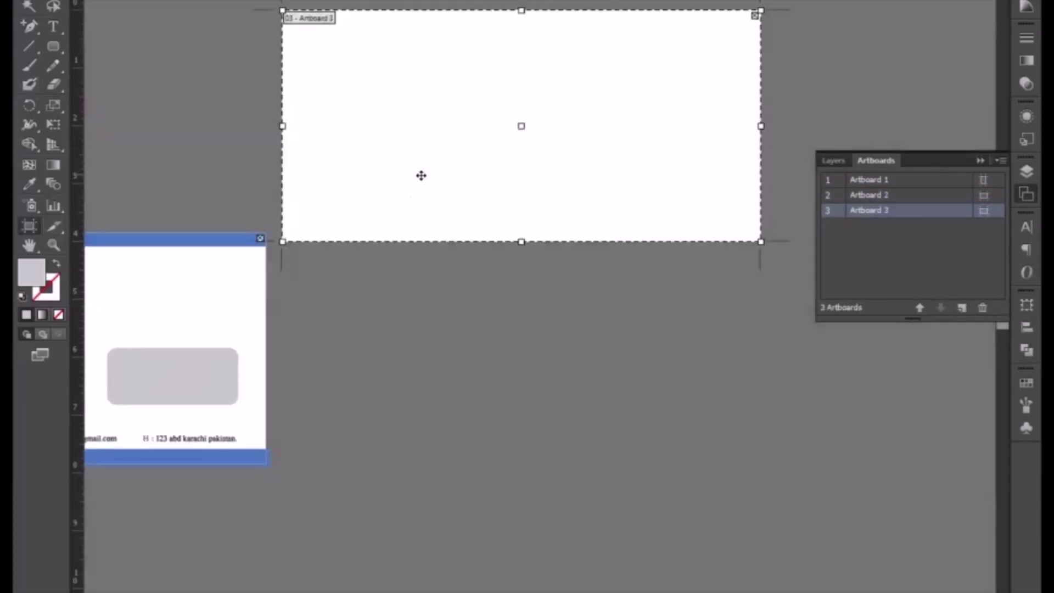
left_click_drag(423, 309, 427, 394)
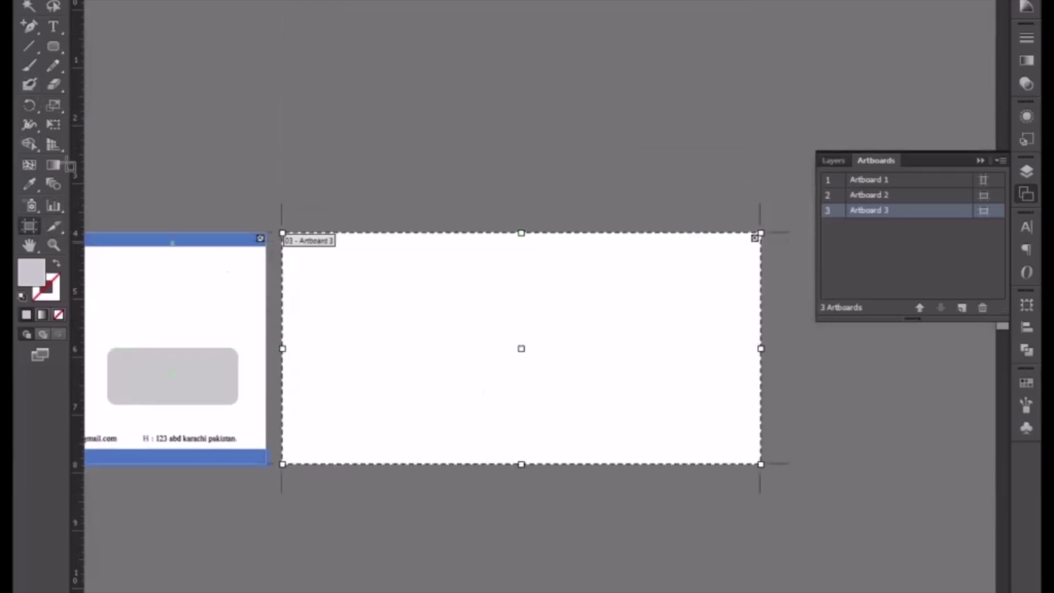
key("Escape")
scroll(466, 155, "left", 5)
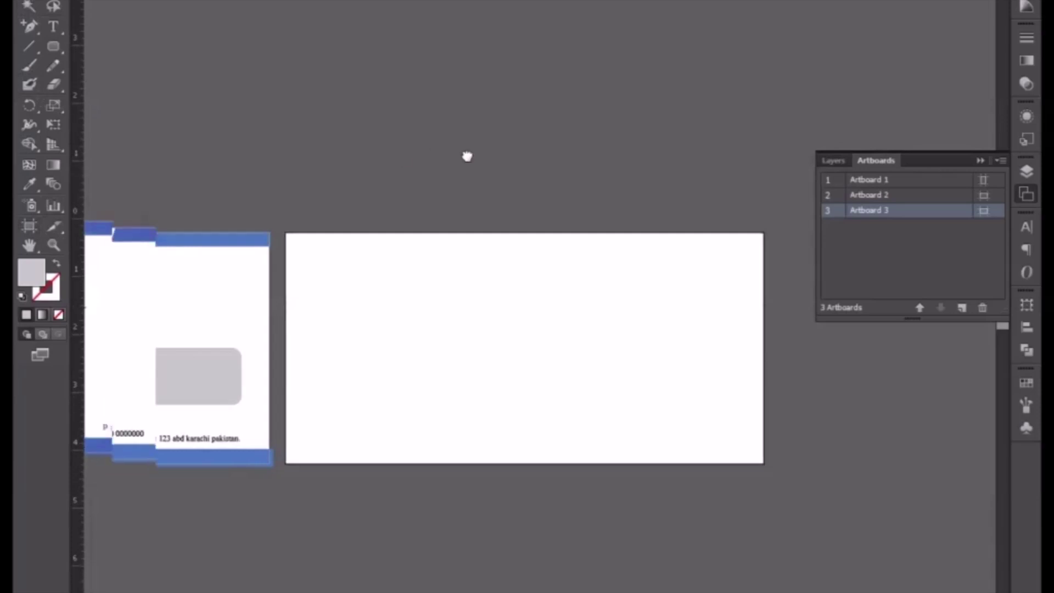
key("ctrl+minus")
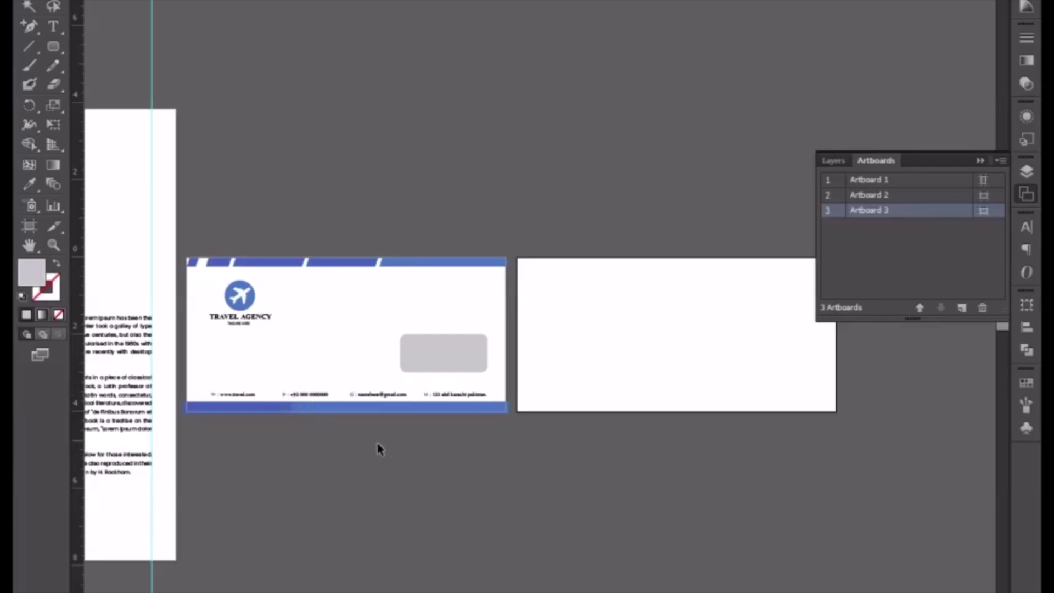
Step: Copy the TRAVEL AGENCY logo from the front onto the blank back artboard
mouse_move(422, 455)
left_mouse_down()
mouse_move(183, 407)
mouse_move(555, 386)
left_mouse_up()
scroll(245, 443, "right", 5)
scroll(337, 249, "left", 4)
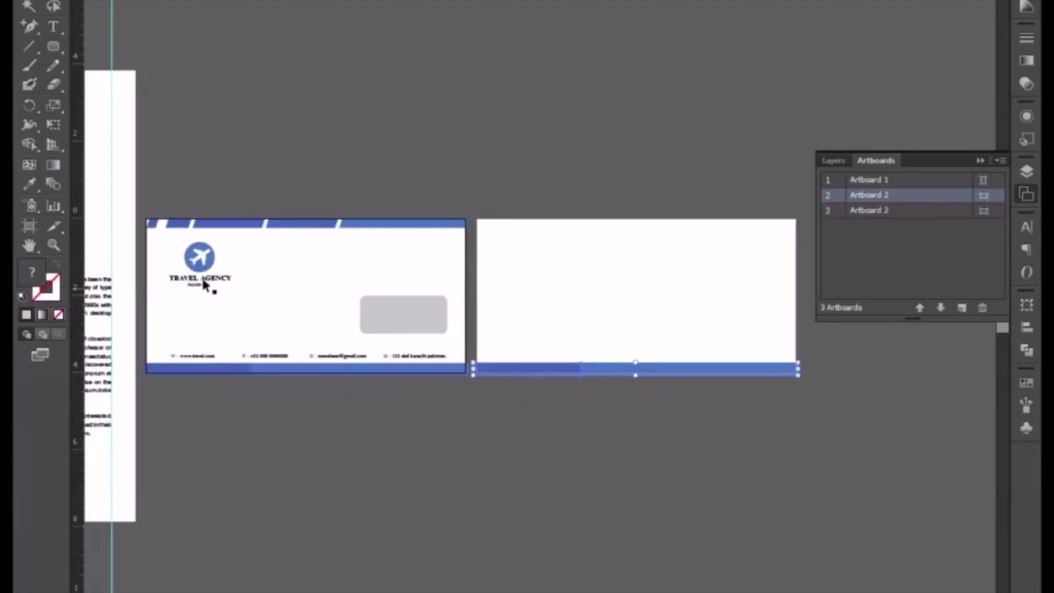
left_click(204, 285)
left_click_drag(206, 280, 641, 314)
left_click(525, 401)
Step: Nudge the copied logo slightly left and check its placement in Outline view
scroll(576, 357, "up", 2)
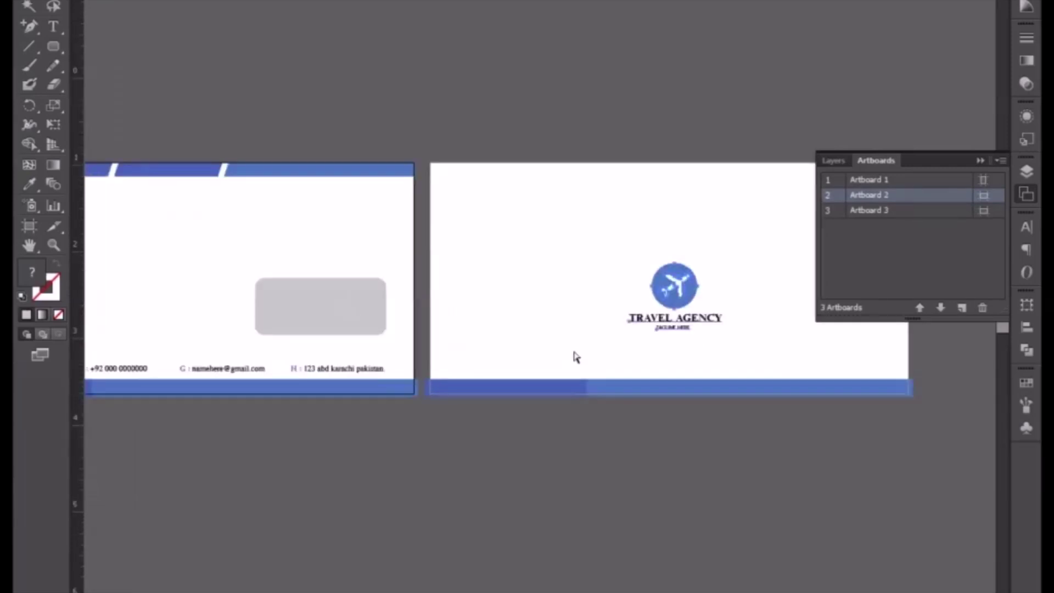
scroll(576, 358, "up", 1)
scroll(424, 356, "up", 1)
left_click(544, 285)
left_click(980, 160)
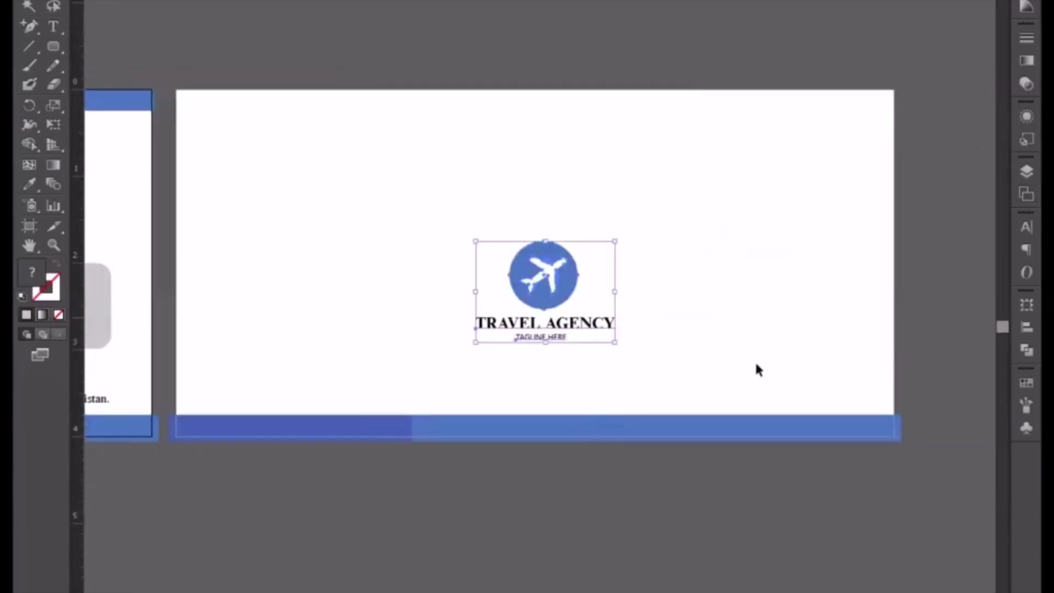
left_click_drag(531, 302, 524, 302)
left_click(550, 348)
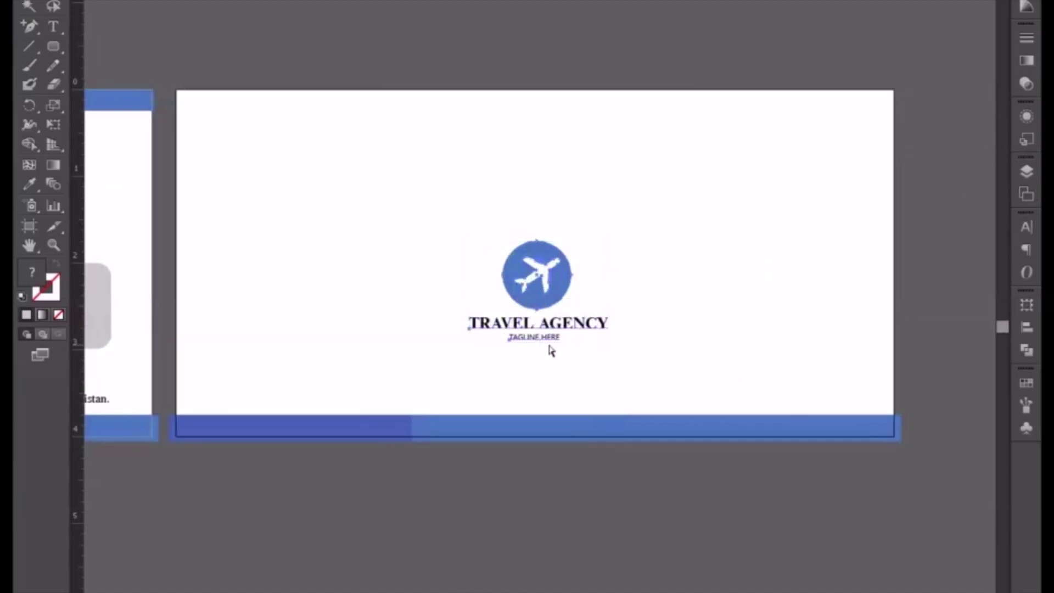
key("ctrl+y")
left_click(535, 519)
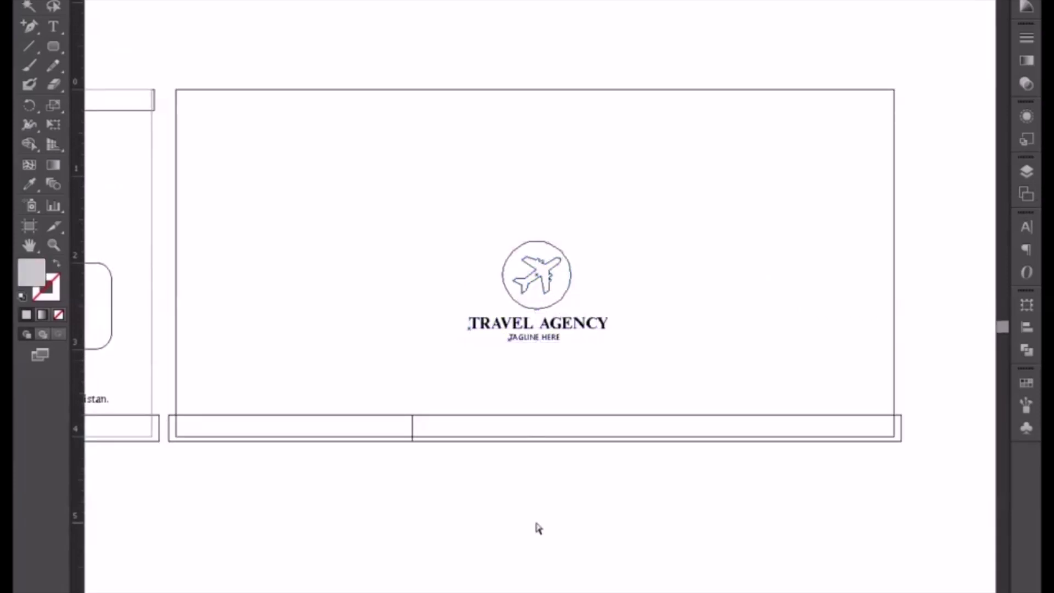
key("ctrl+y")
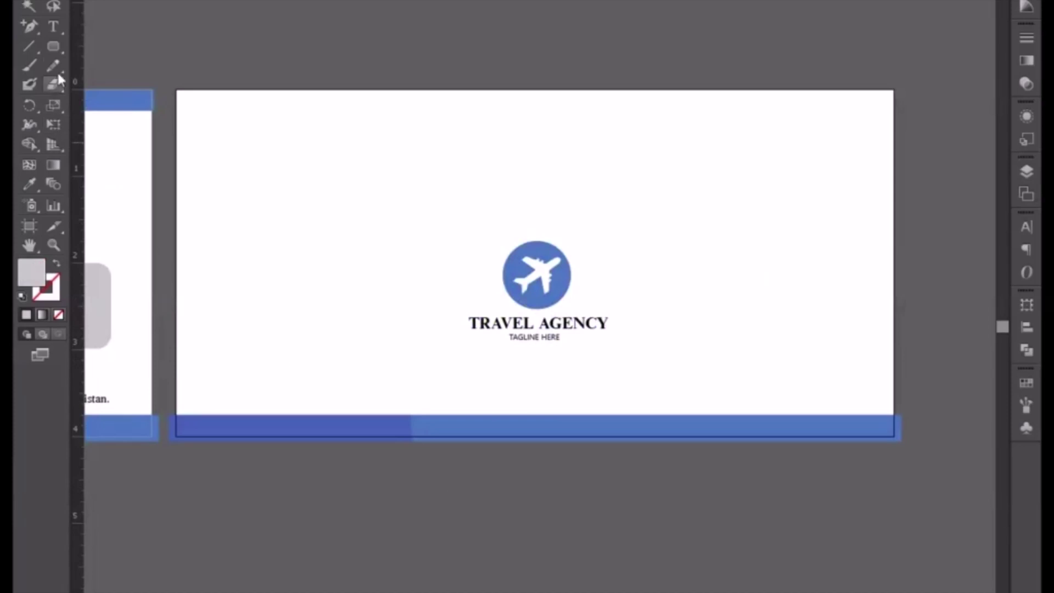
Step: Draw a temporary rectangle covering the entire back artboard
left_click_drag(64, 49, 88, 44)
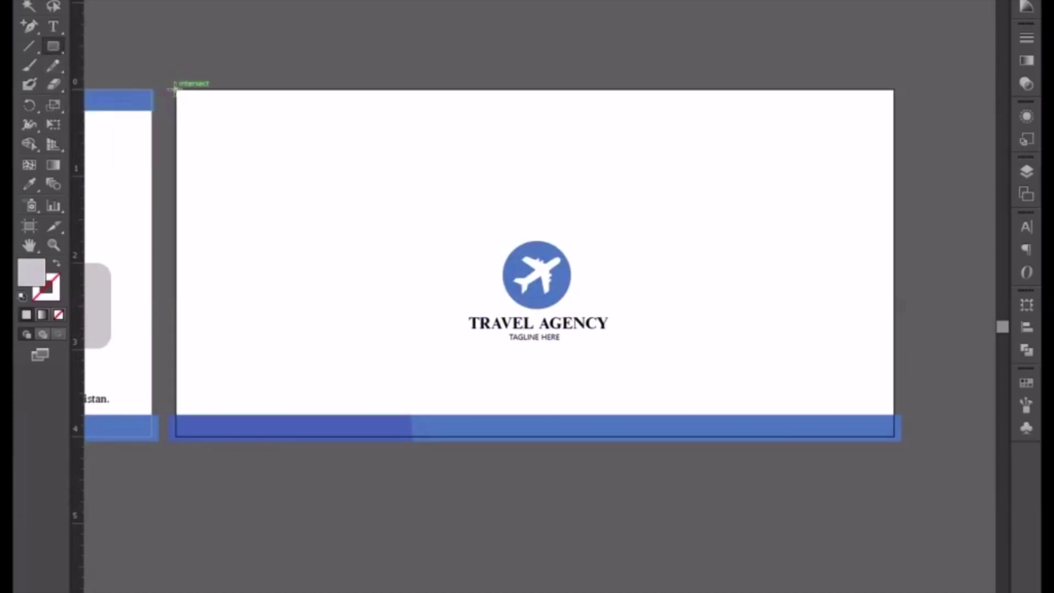
left_click_drag(174, 89, 898, 436)
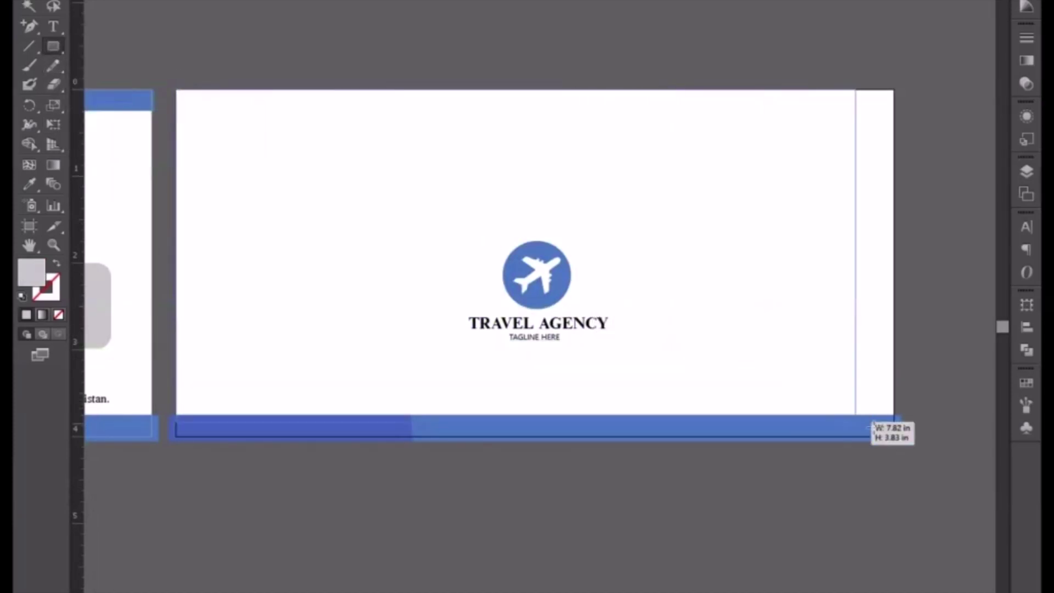
left_click_drag(898, 437, 898, 436)
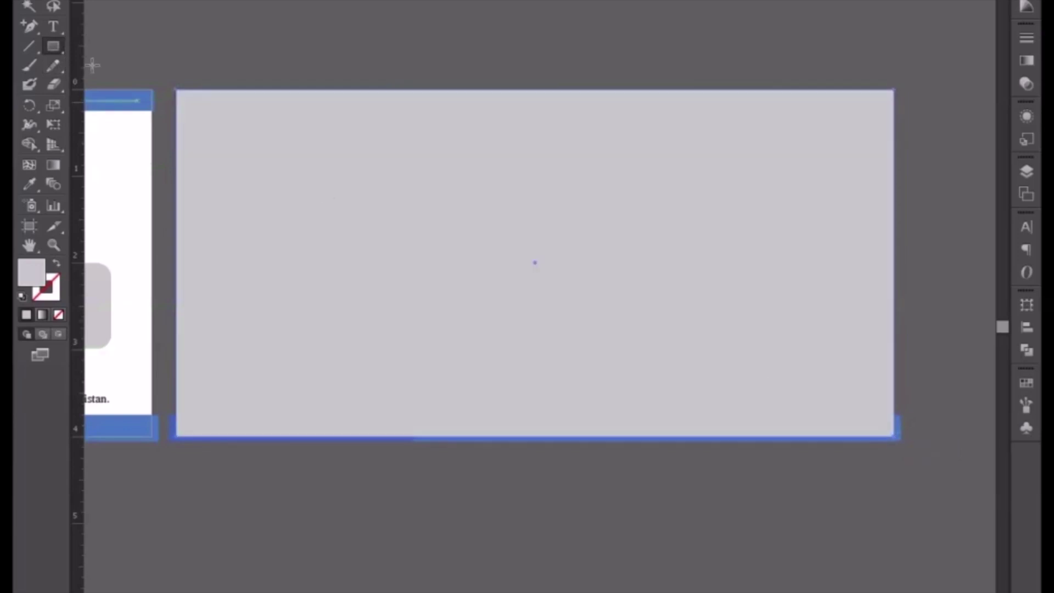
left_click(52, 4)
left_click(433, 210)
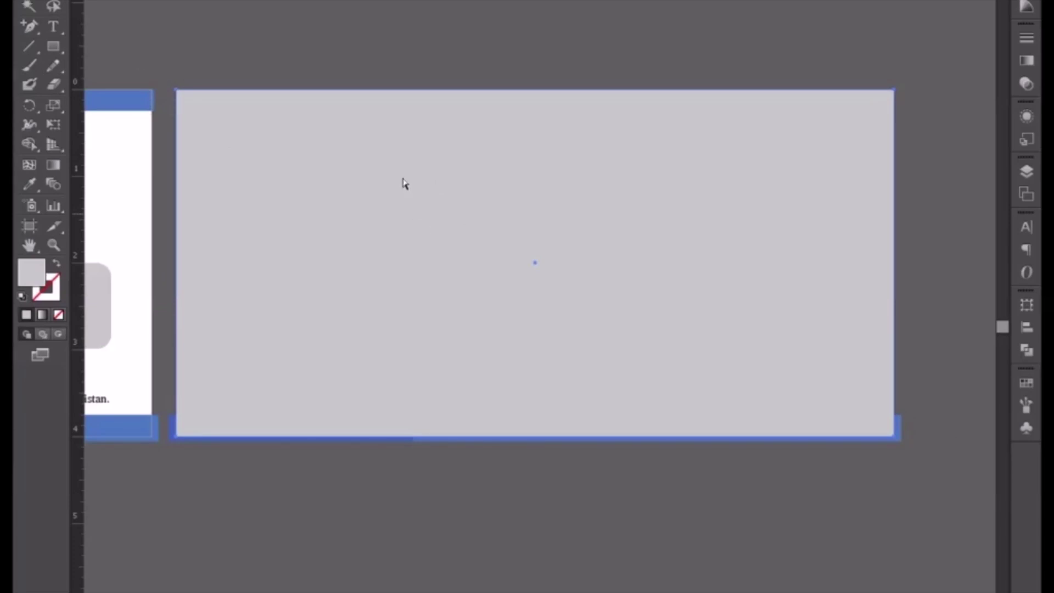
key("Delete")
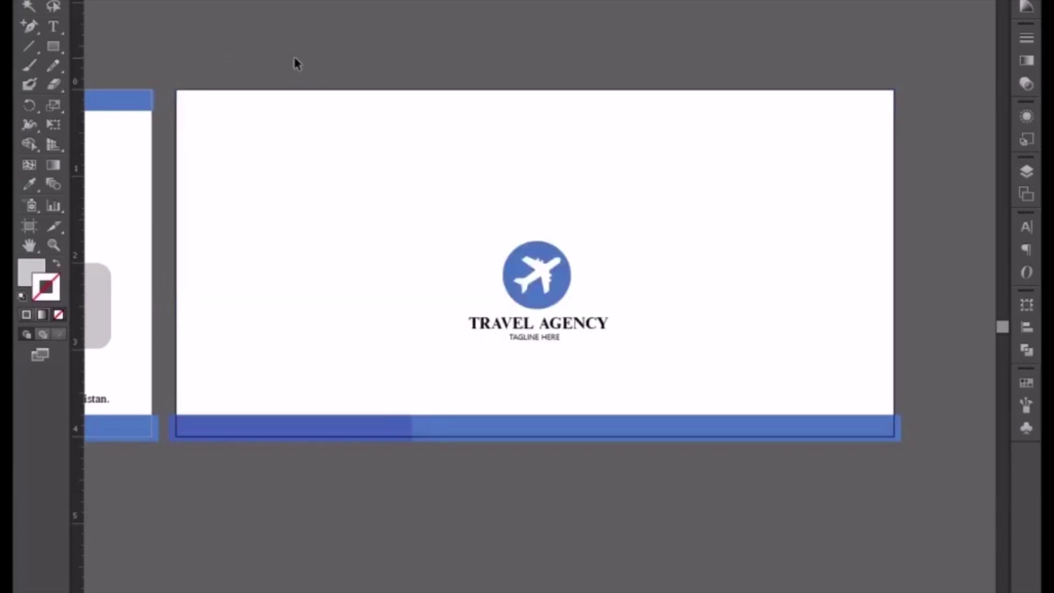
left_click_drag(447, 204, 654, 377)
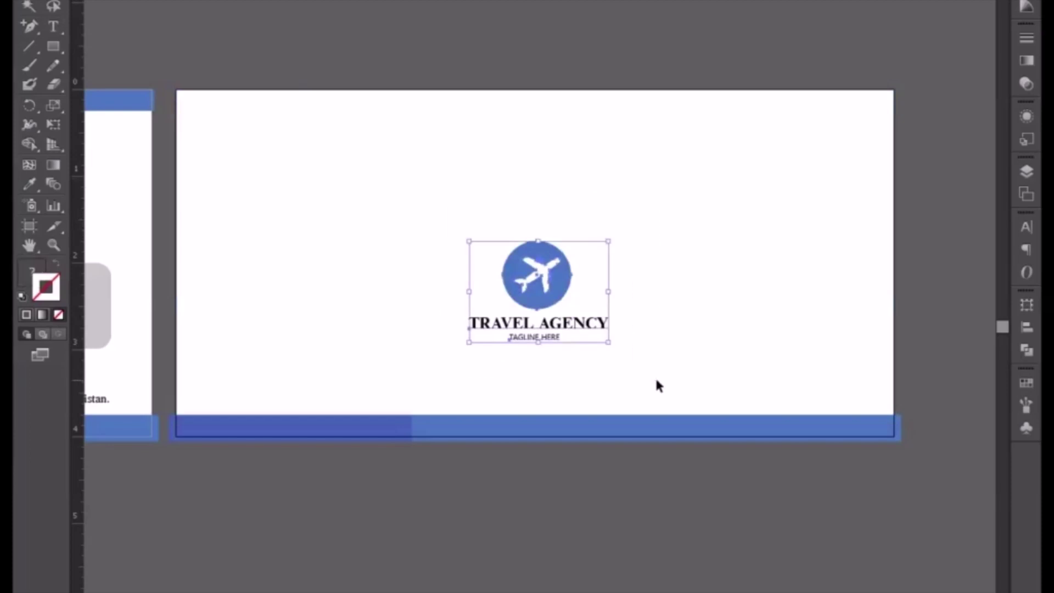
key("ctrl+z")
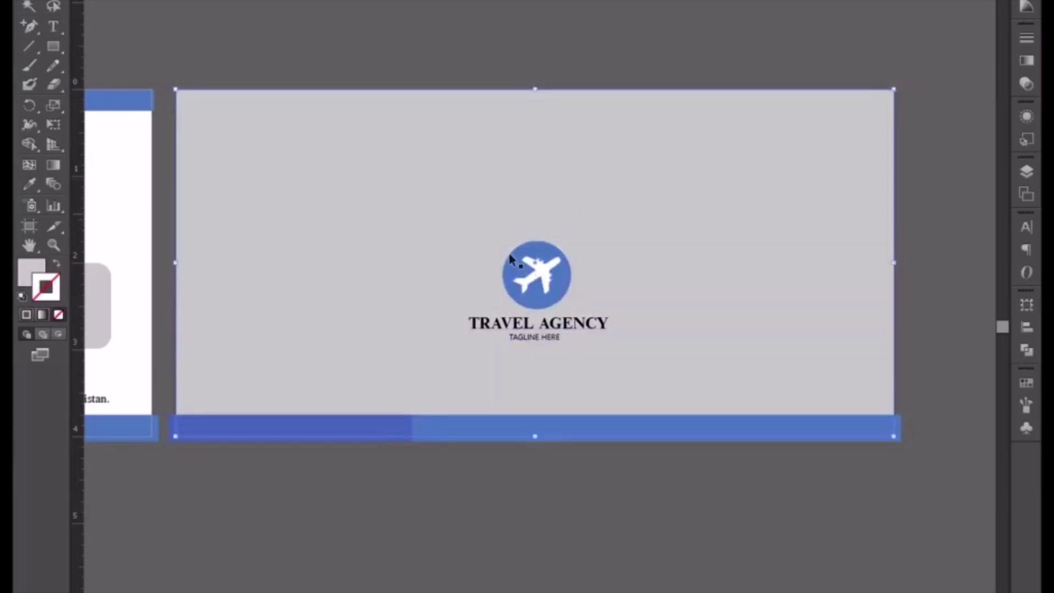
Step: Centre the logo horizontally and vertically on the rectangle, then delete the rectangle
key("ctrl+z")
key("ctrl+z")
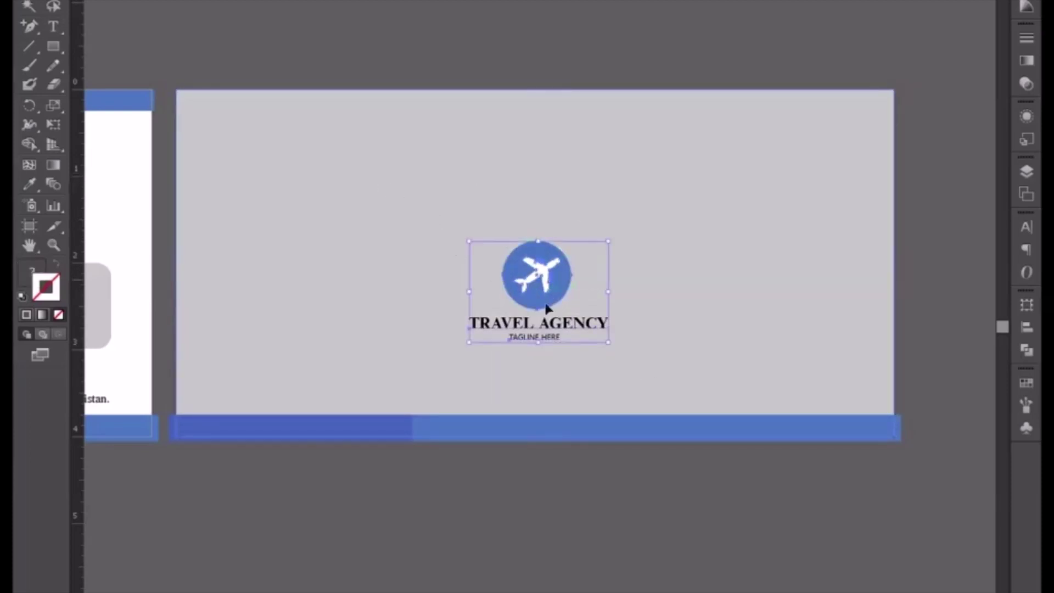
key("ctrl+shift+z")
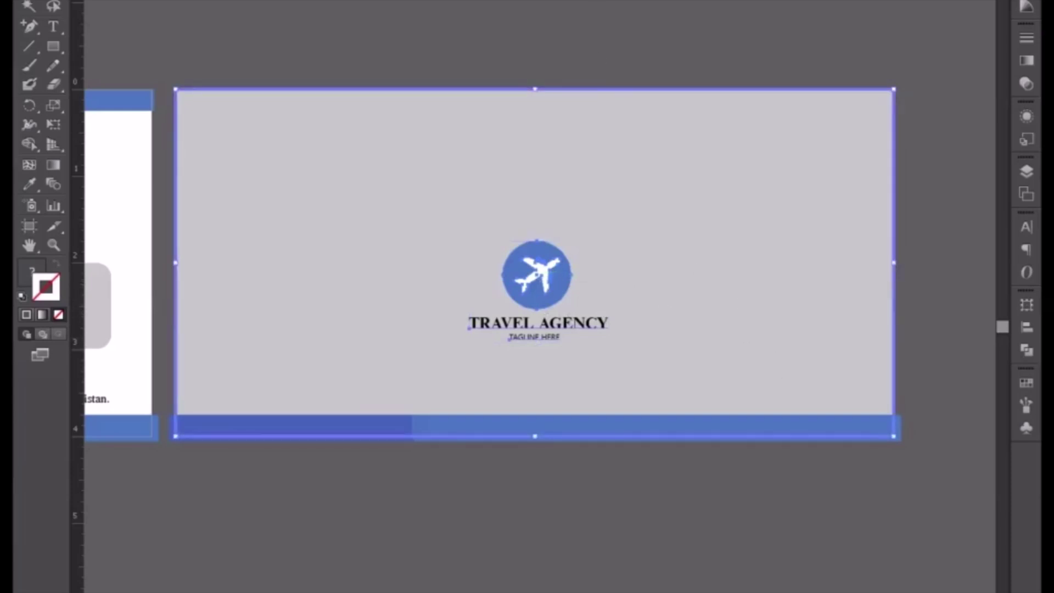
key("Left")
key("Left")
key("Left")
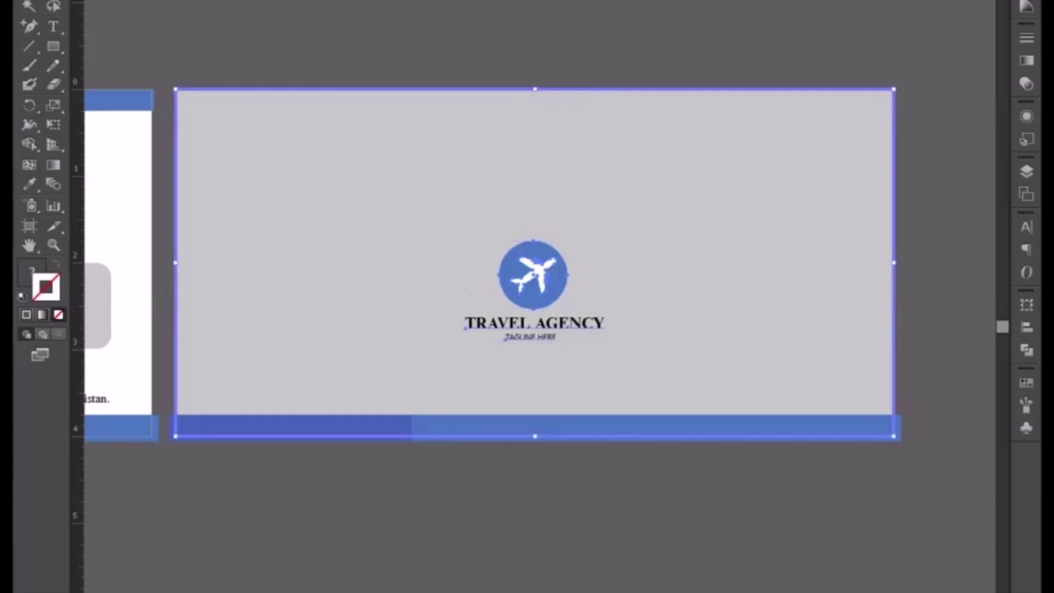
key("shift+Up")
key("shift+Up")
key("Up")
key("Up")
key("Up")
left_click(473, 36)
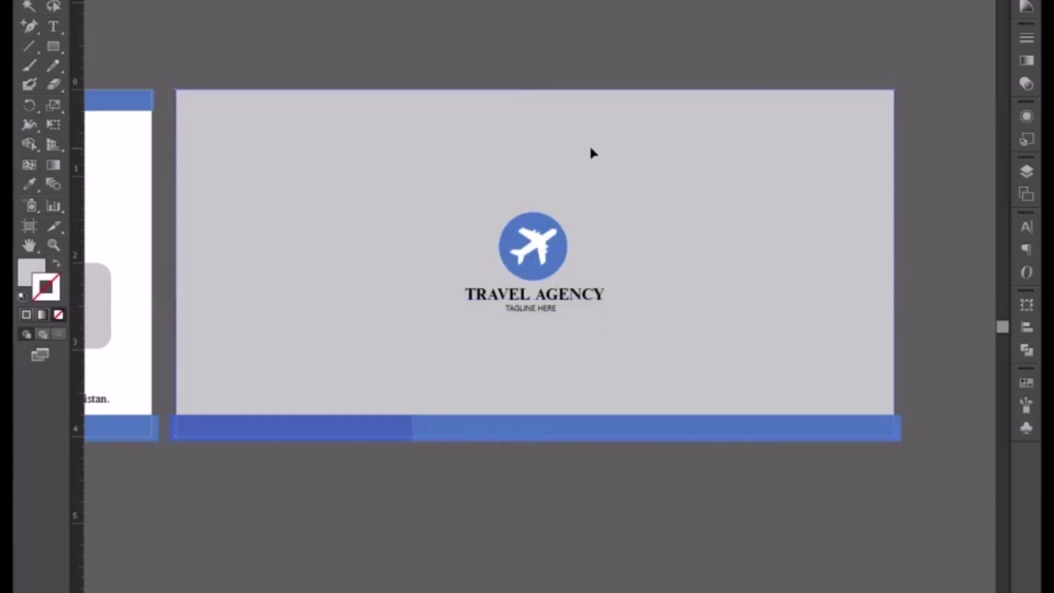
key("Delete")
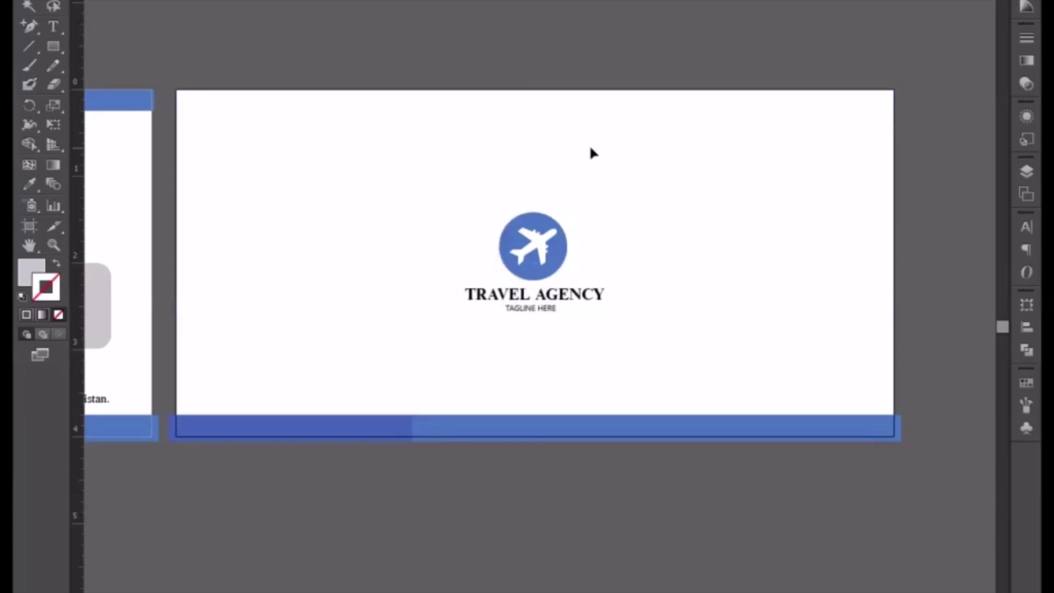
Step: Draw a bar across the top of the back artboard filled with the logo circle's blue
left_click(51, 48)
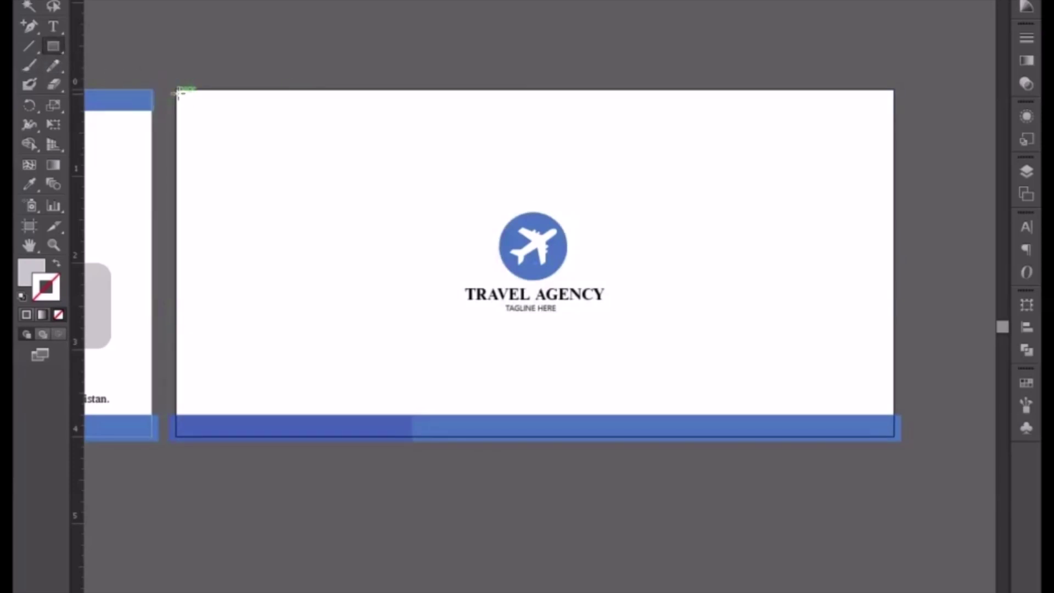
mouse_move(175, 90)
left_mouse_down()
mouse_move(670, 141)
mouse_move(895, 135)
mouse_move(894, 151)
left_mouse_up()
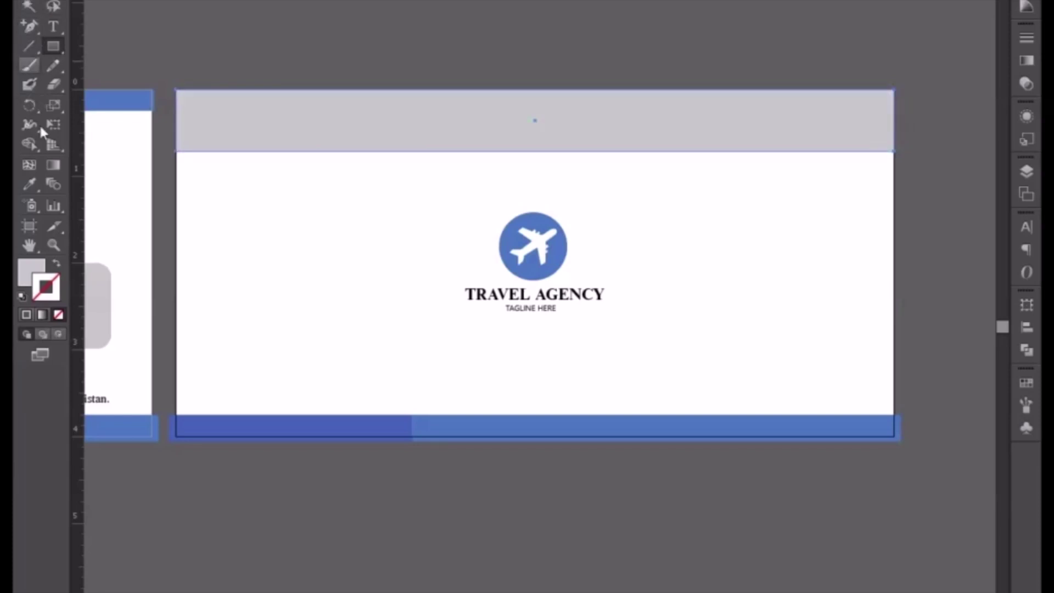
key("i")
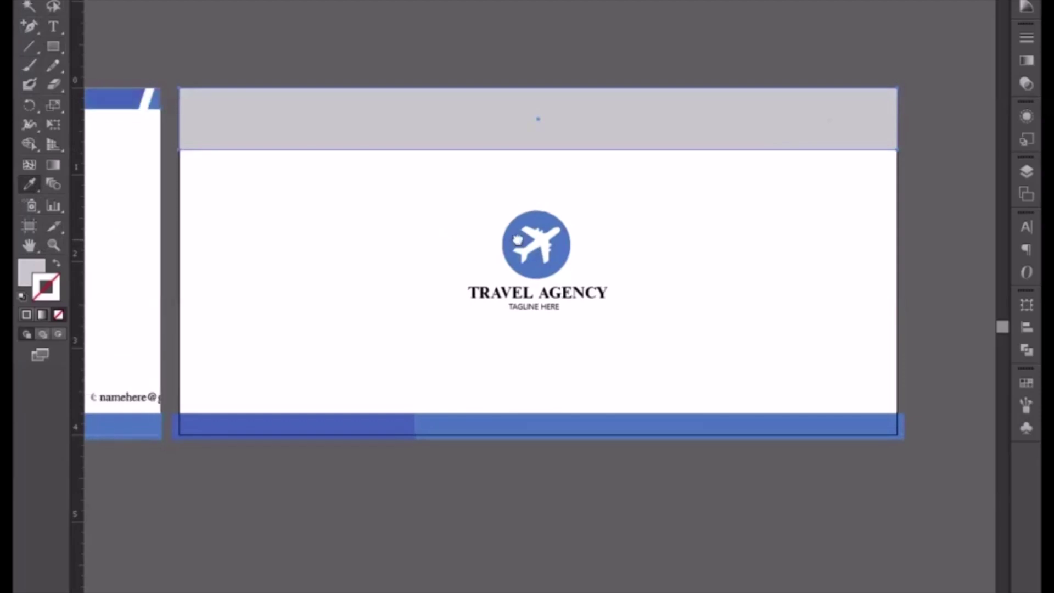
scroll(518, 239, "left", 5)
left_click(592, 425)
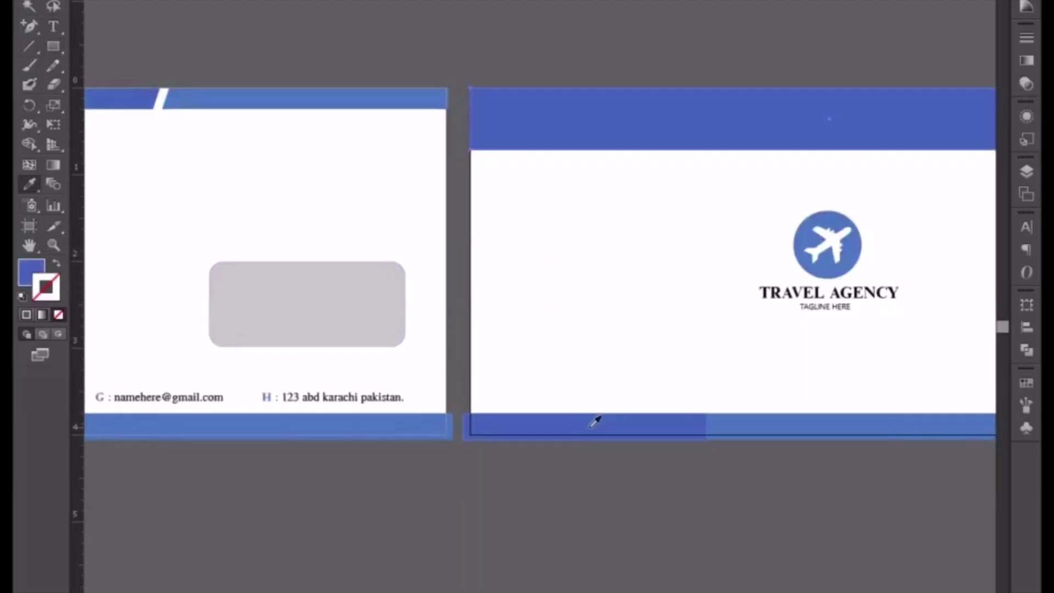
left_click(834, 216)
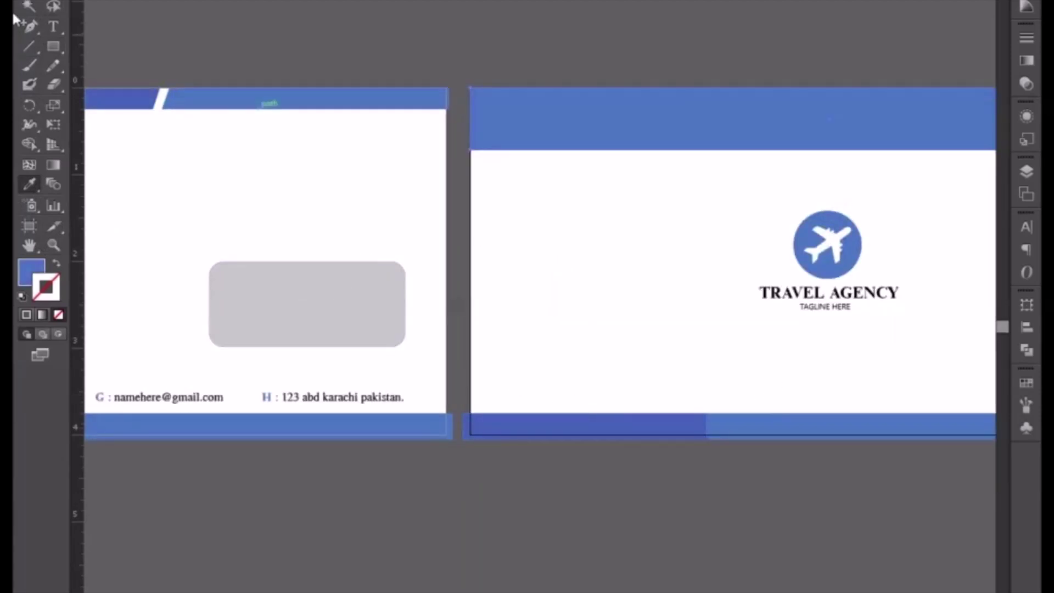
Step: Move the bar's bottom-left and bottom-right anchors inward to form a trapezoid flap
left_click(40, 6)
scroll(365, 110, "right", 3)
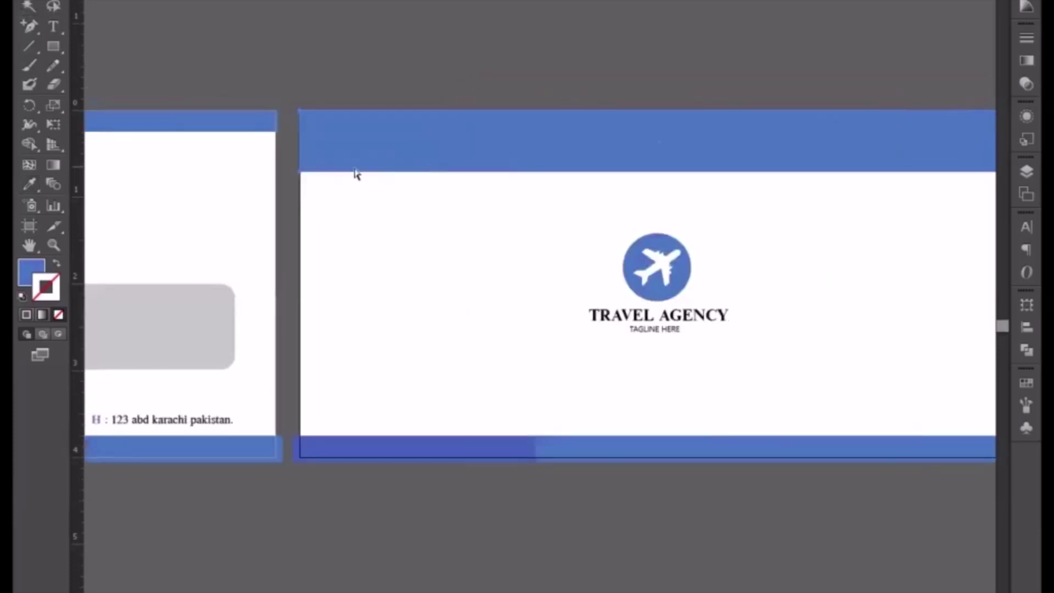
key("Right")
key("Right")
key("Right")
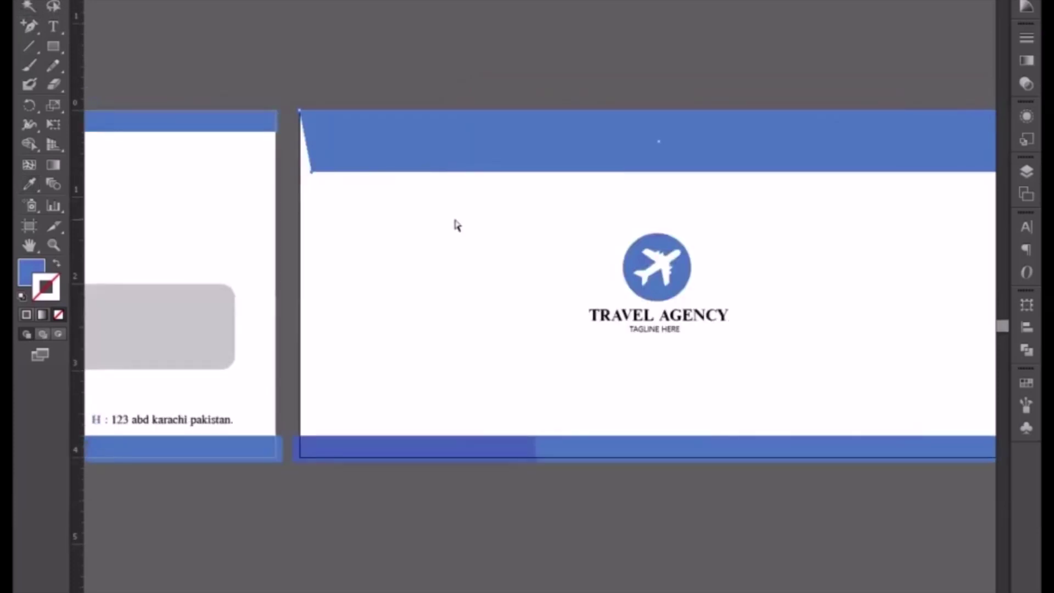
key("Right")
key("Right")
key("Right")
key("Right")
key("Right")
key("Right")
scroll(454, 219, "right", 1)
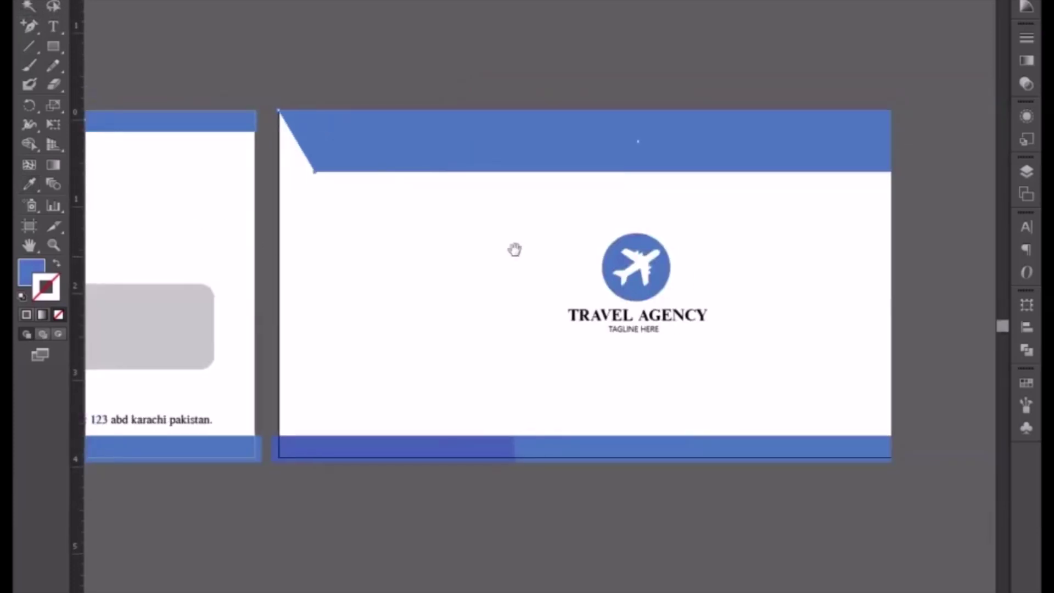
scroll(515, 247, "right", 3)
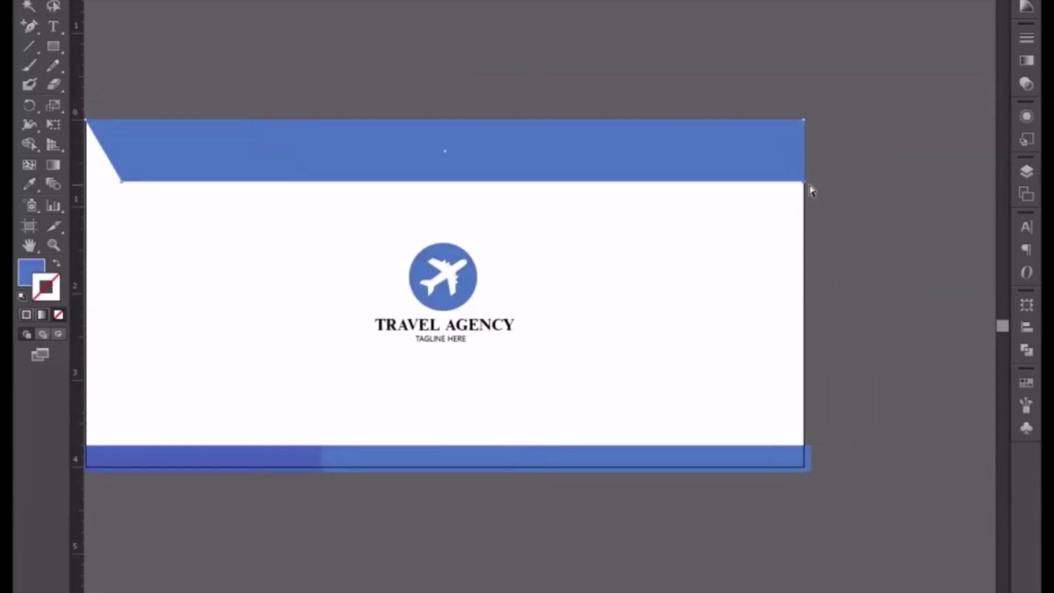
key("Left")
key("Left")
key("Left")
key("Left")
key("Left")
key("Left")
key("Left")
key("Left")
key("Left")
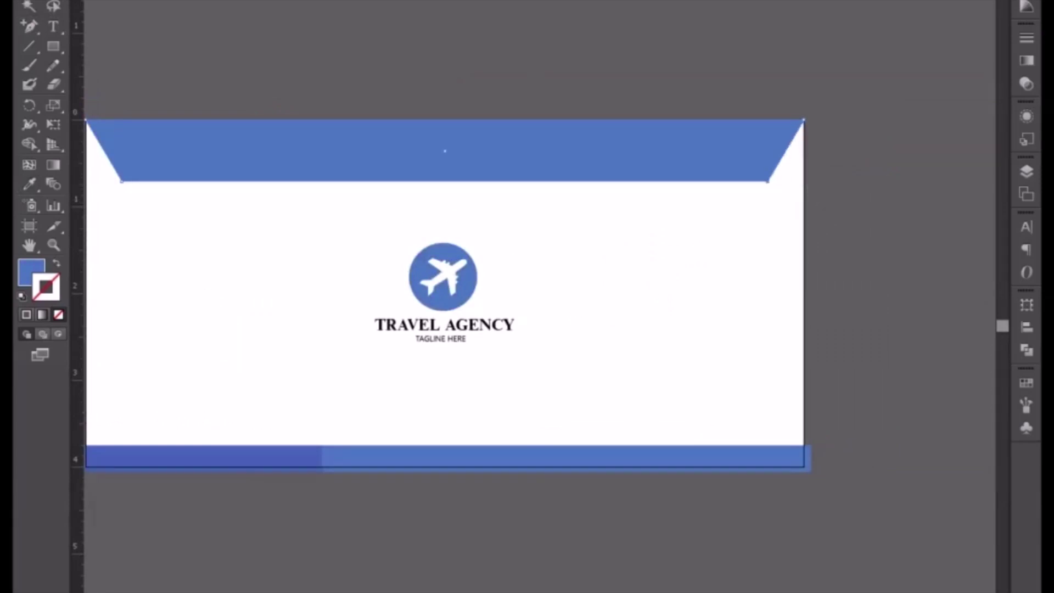
key("ctrl+shift+a")
key("ctrl+minus")
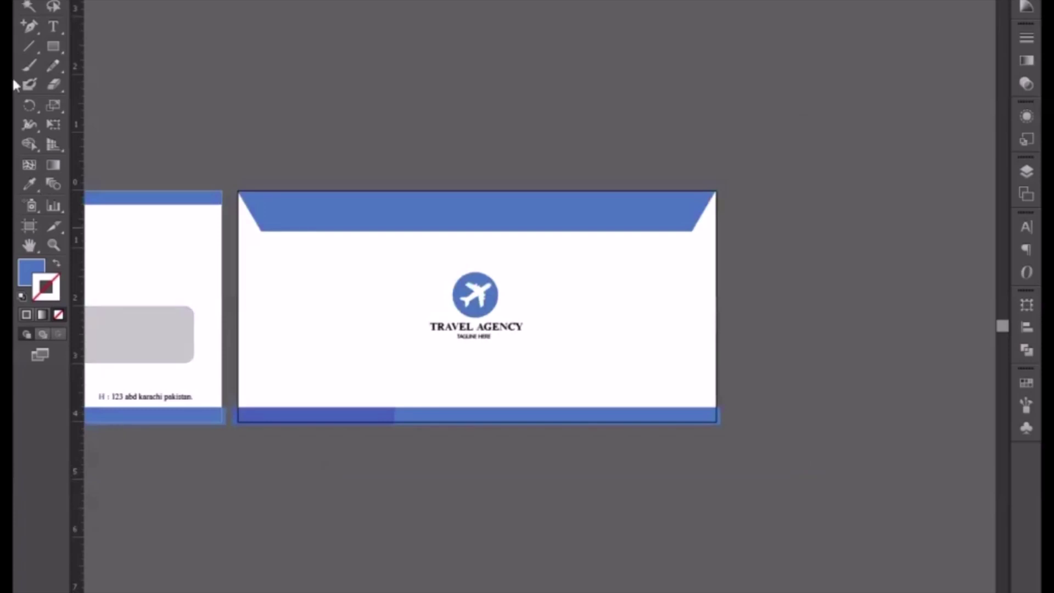
left_click(467, 332)
key("shift+Down")
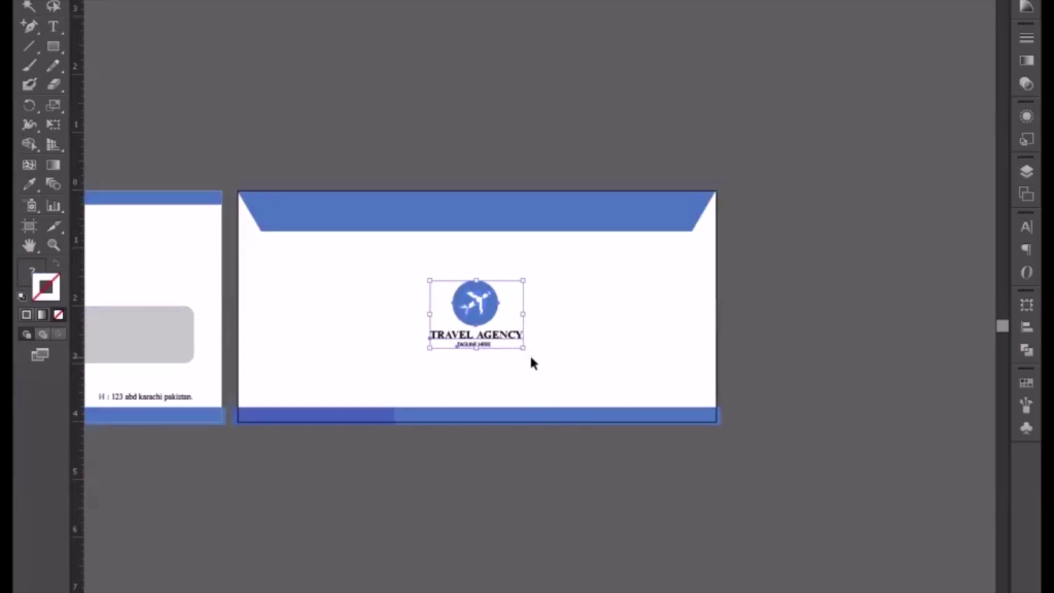
left_click_drag(522, 348, 542, 362)
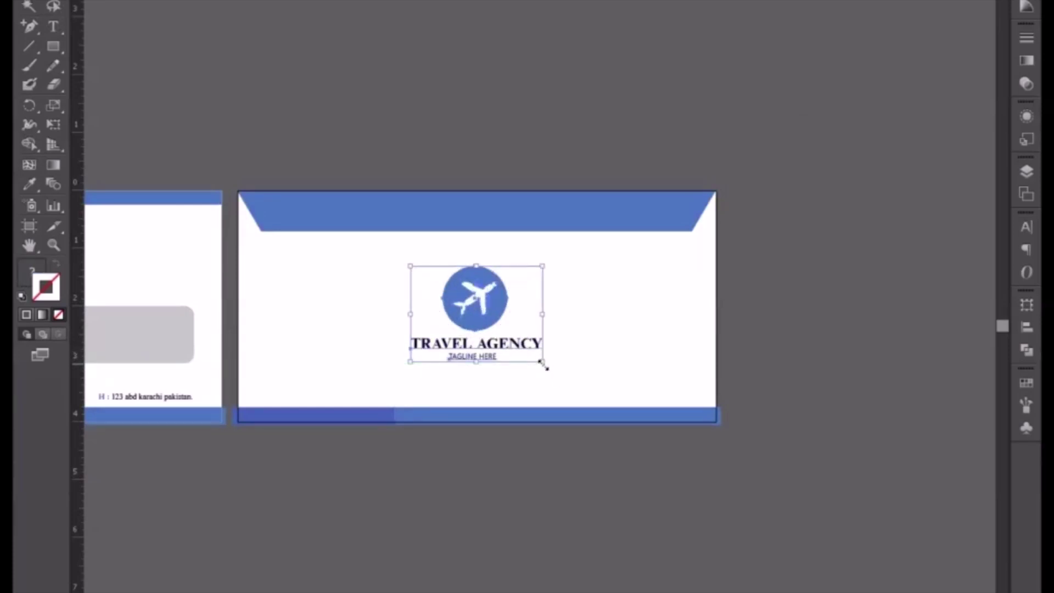
key("Down")
key("Down")
left_click(526, 520)
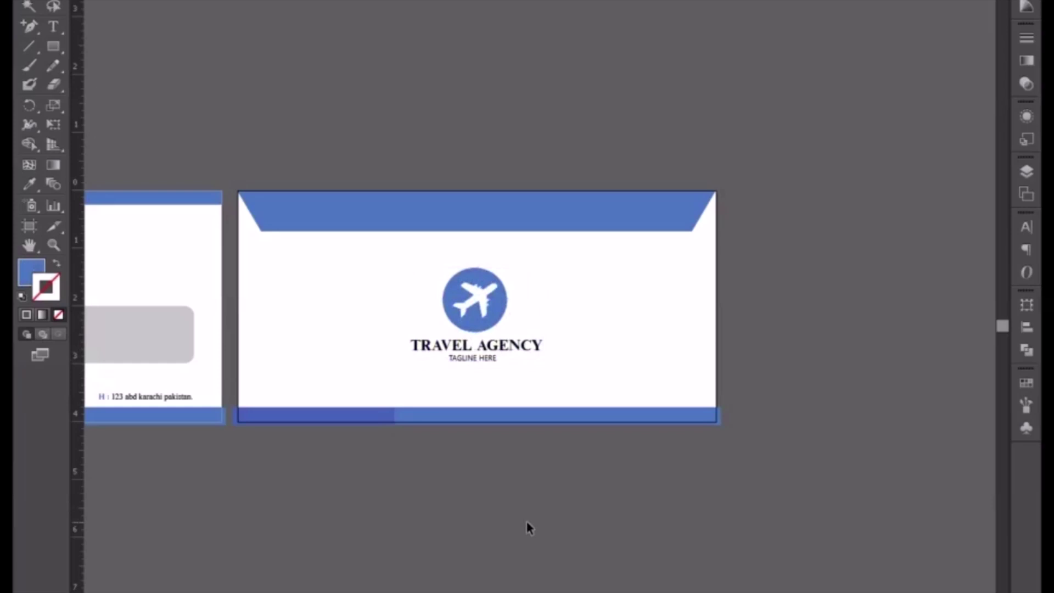
left_click_drag(431, 529, 628, 501)
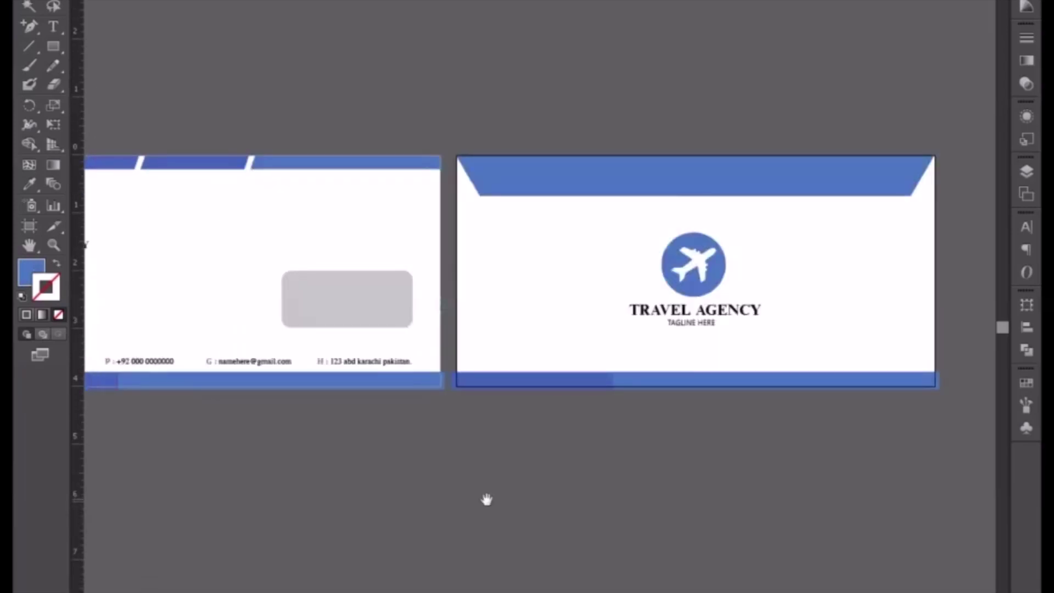
left_click_drag(487, 500, 525, 498)
key("ctrl+minus")
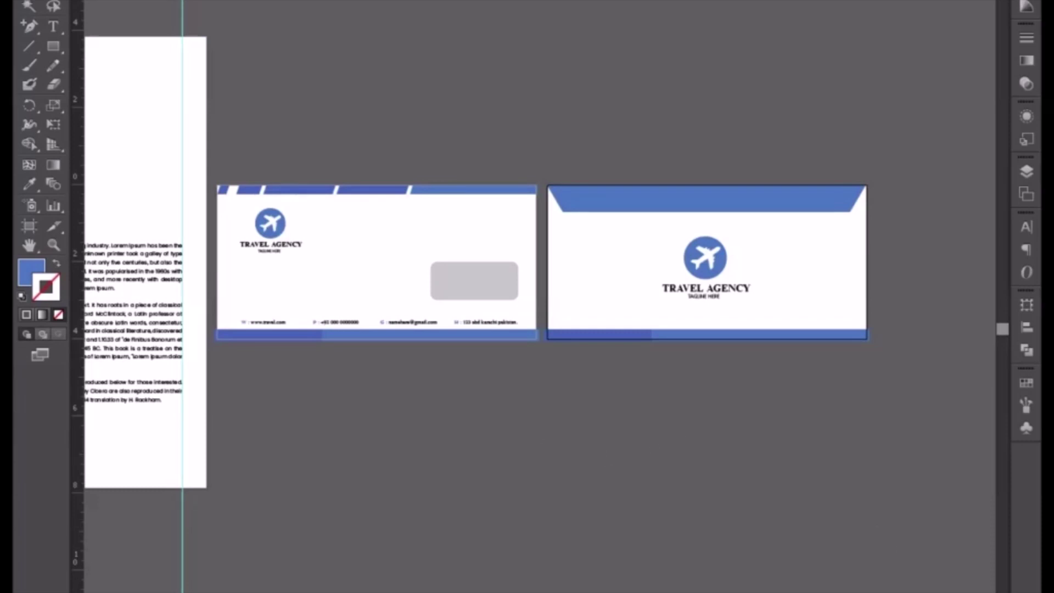
Step: Add two blank artboards, Artboard 4 and Artboard 5, from the Artboards panel
scroll(538, 483, "down", 2)
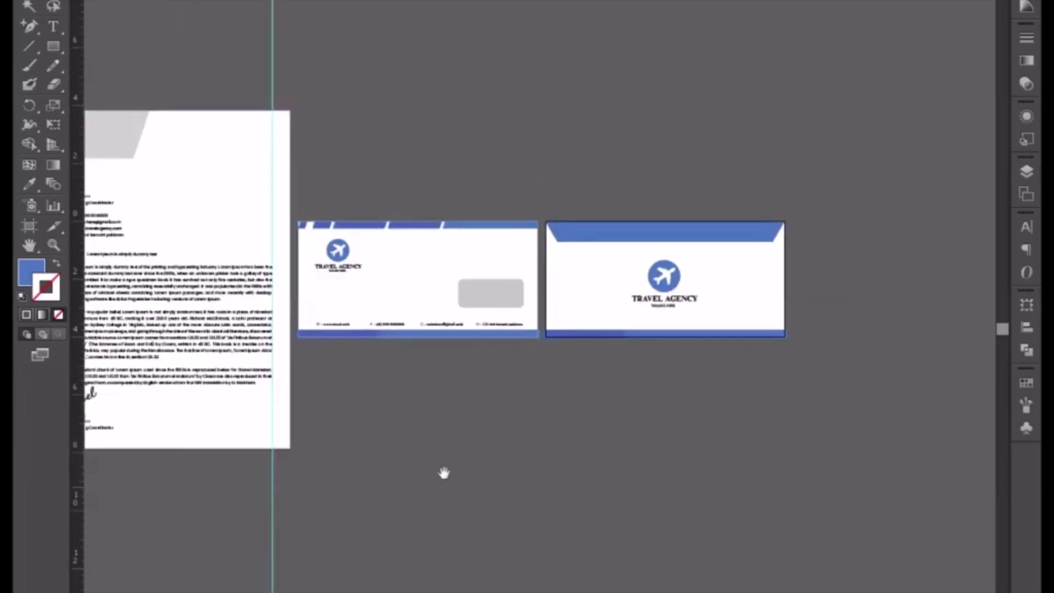
scroll(754, 475, "left", 5)
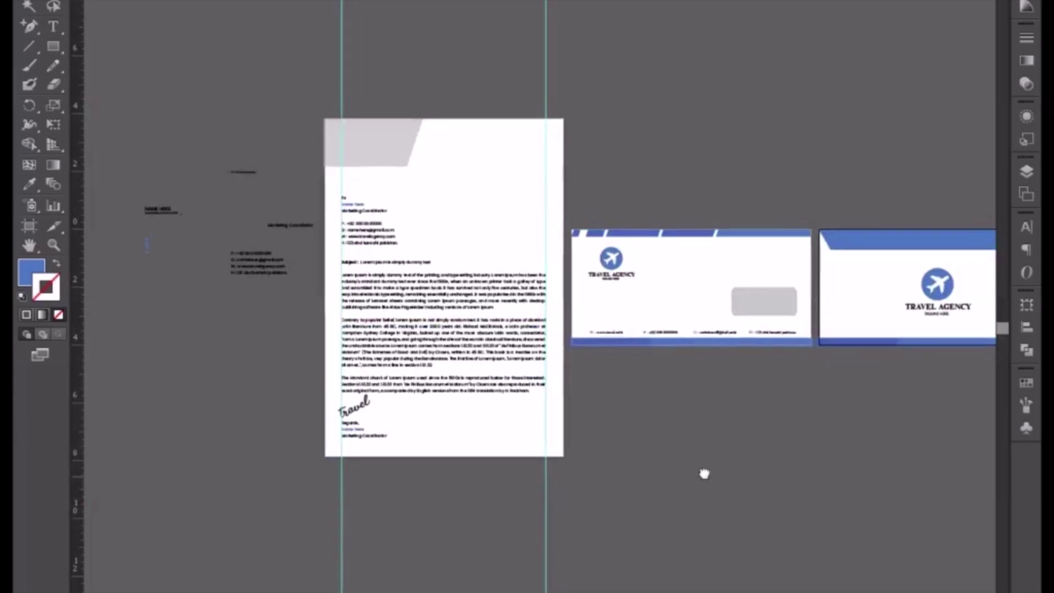
left_click_drag(755, 476, 649, 472)
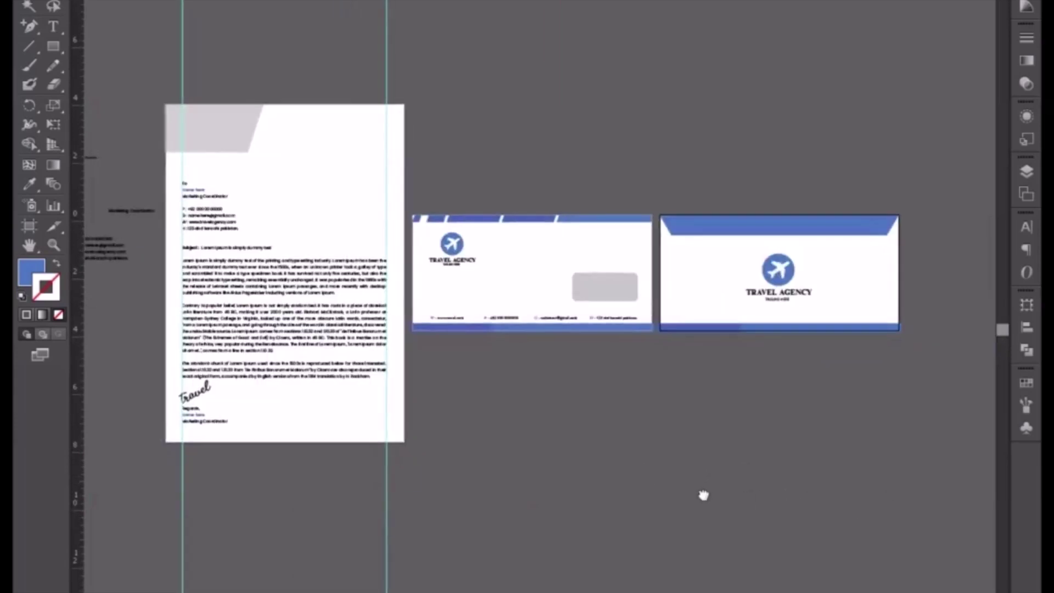
scroll(702, 494, "right", 5)
scroll(851, 495, "right", 4)
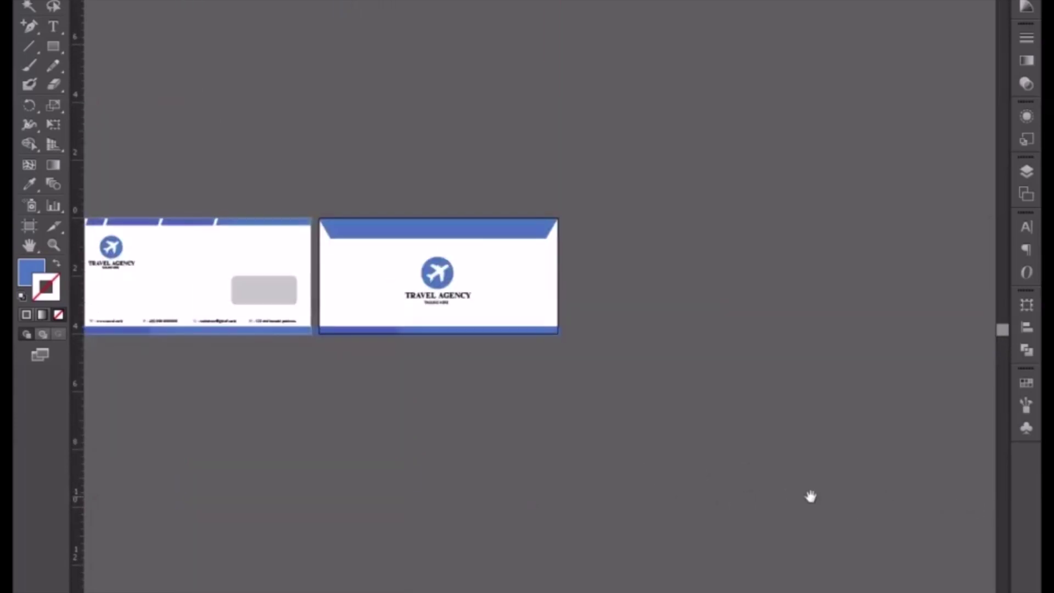
left_click(1026, 193)
left_click(959, 309)
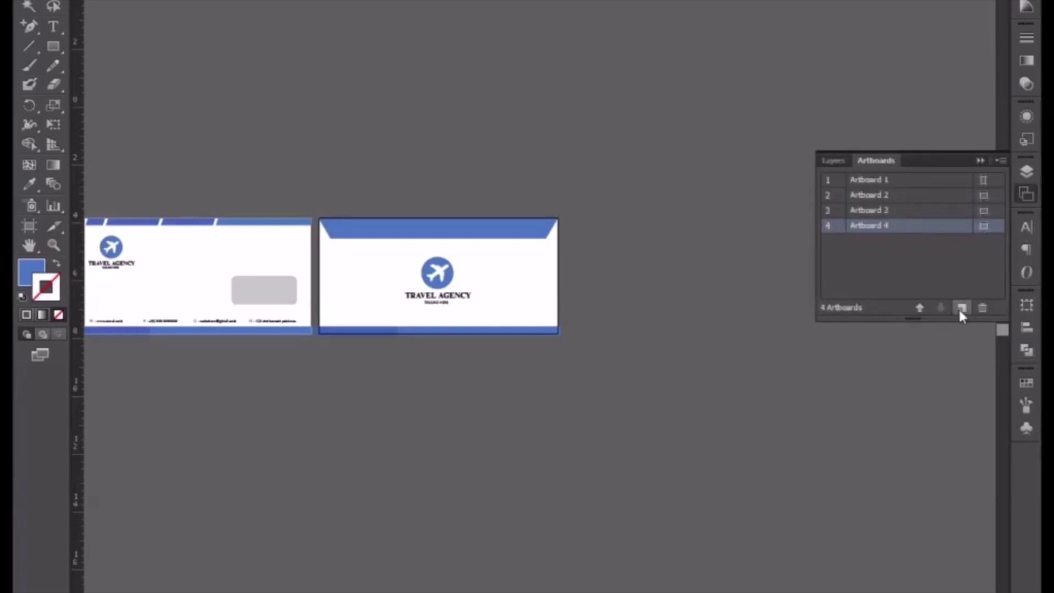
left_click(961, 309)
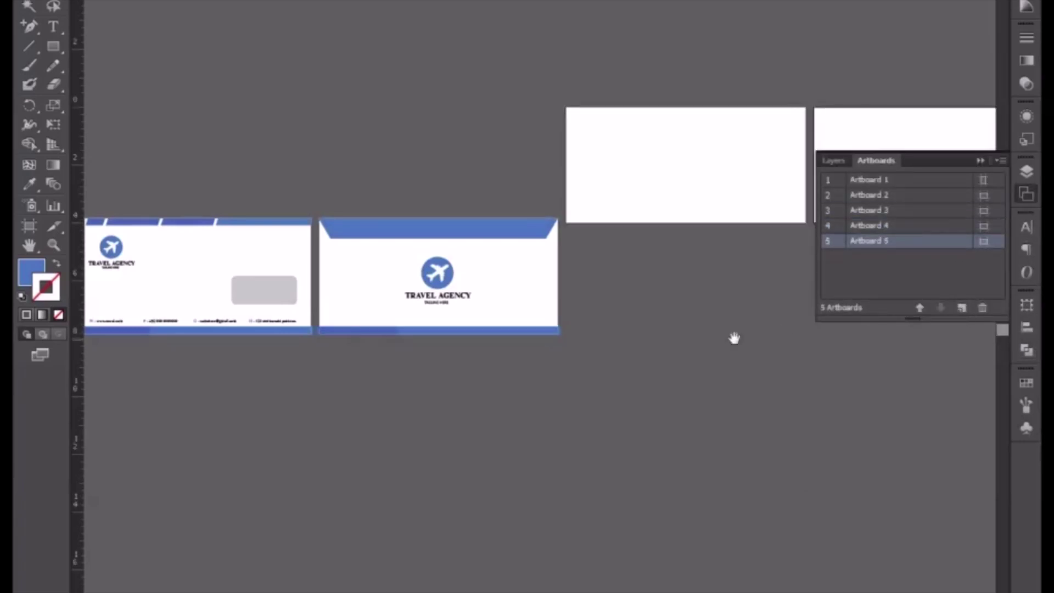
scroll(734, 336, "left", 4)
scroll(696, 392, "up", 2)
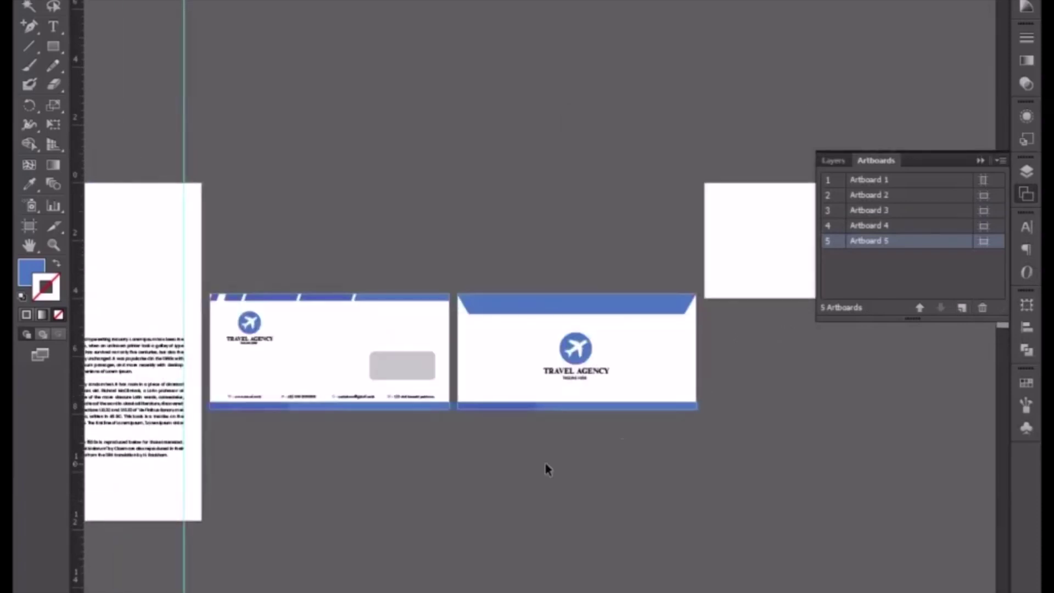
Step: Select the envelope front's group of logo, address window and contact text
left_click(248, 343)
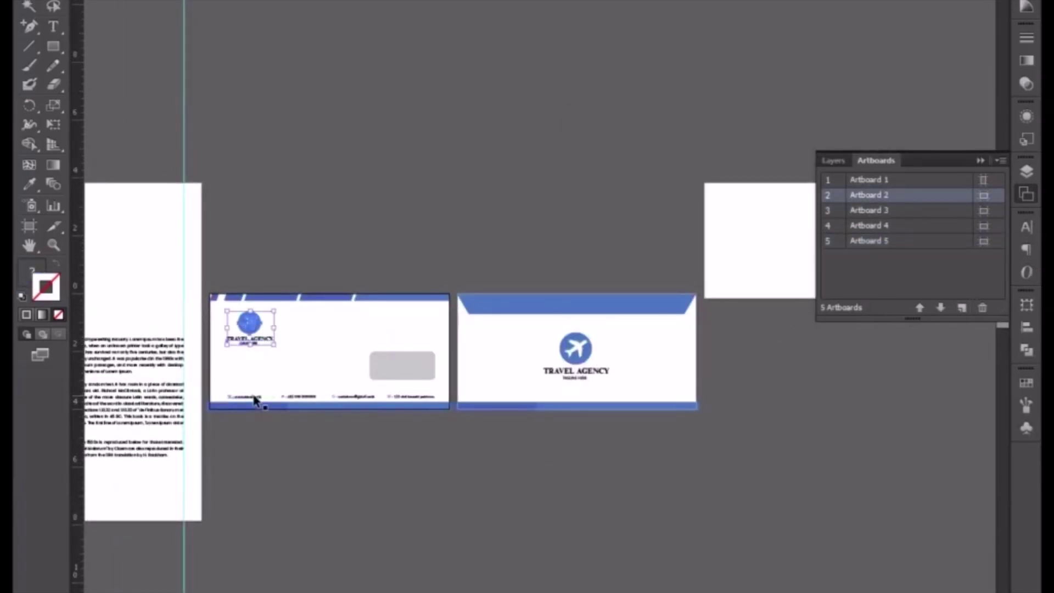
left_click(252, 397, "shift")
left_click(305, 397, "shift")
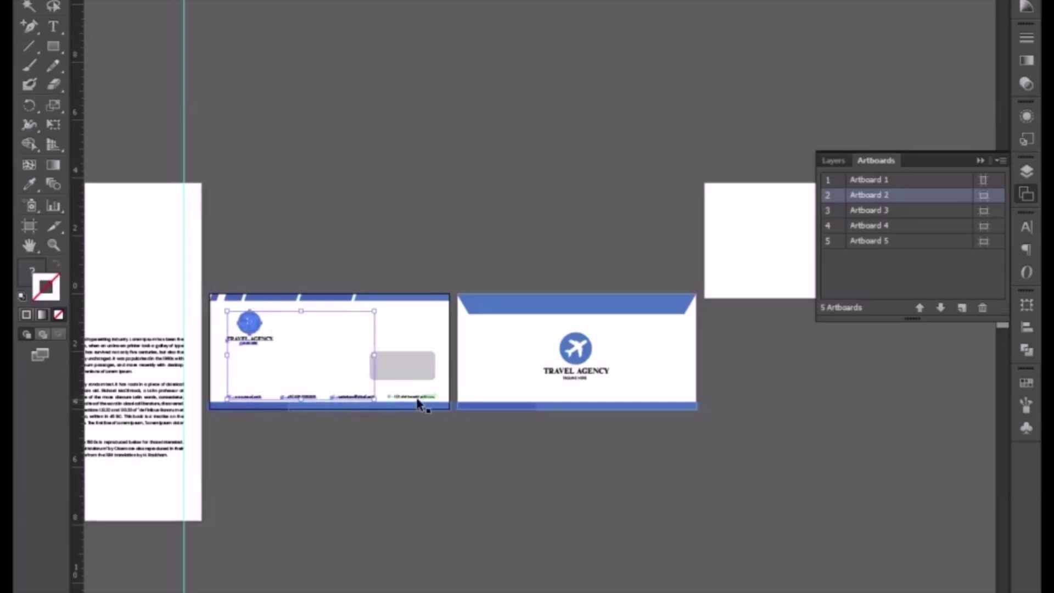
left_click(407, 431)
left_click_drag(331, 492, 138, 572)
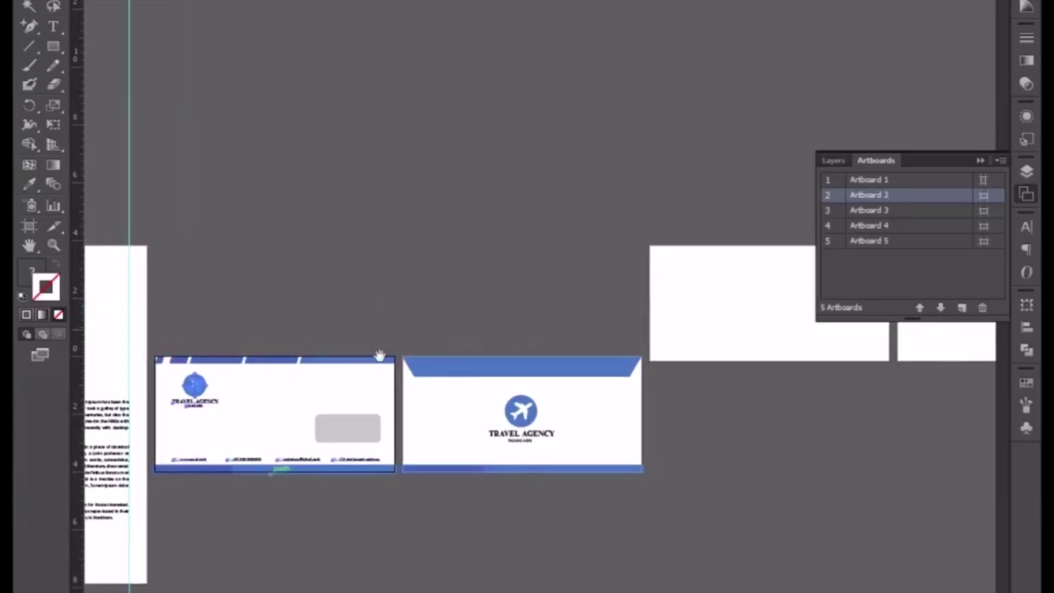
left_click(248, 422)
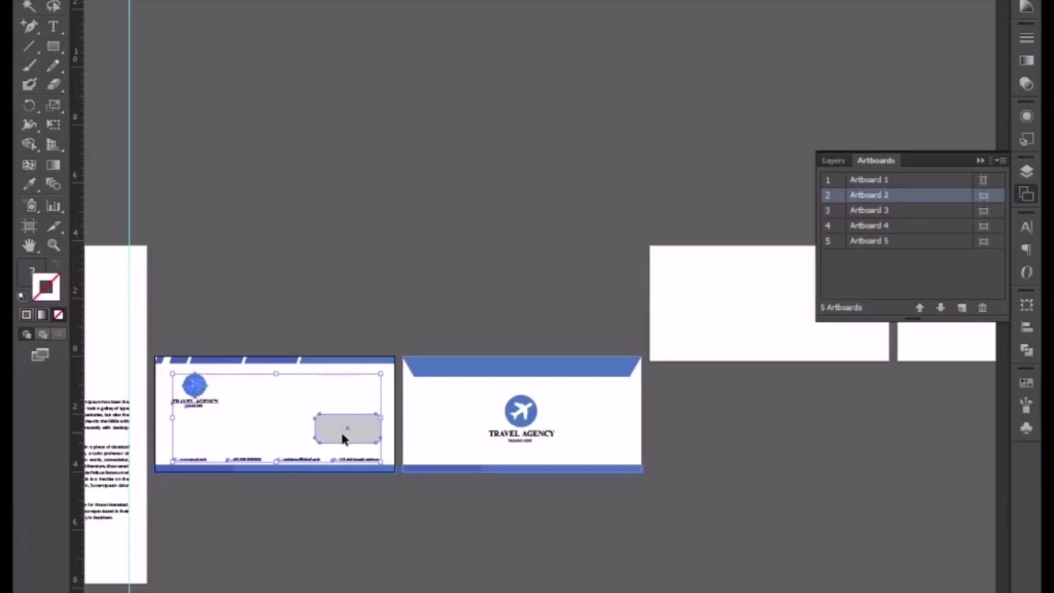
Step: Place a copy of that group onto the blank upper artboard
left_click_drag(213, 402, 676, 325)
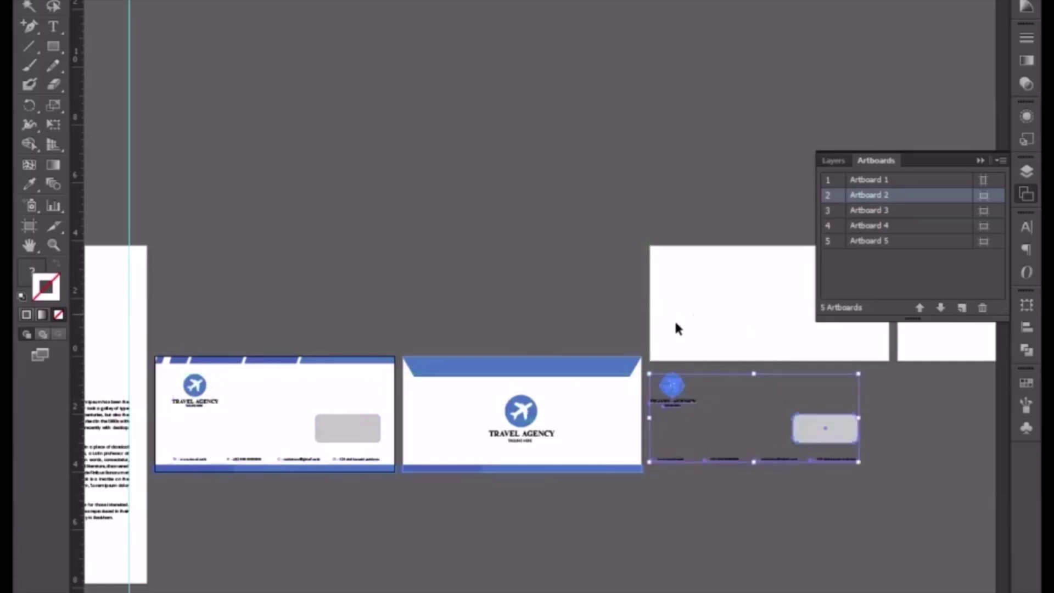
scroll(489, 334, "right", 5)
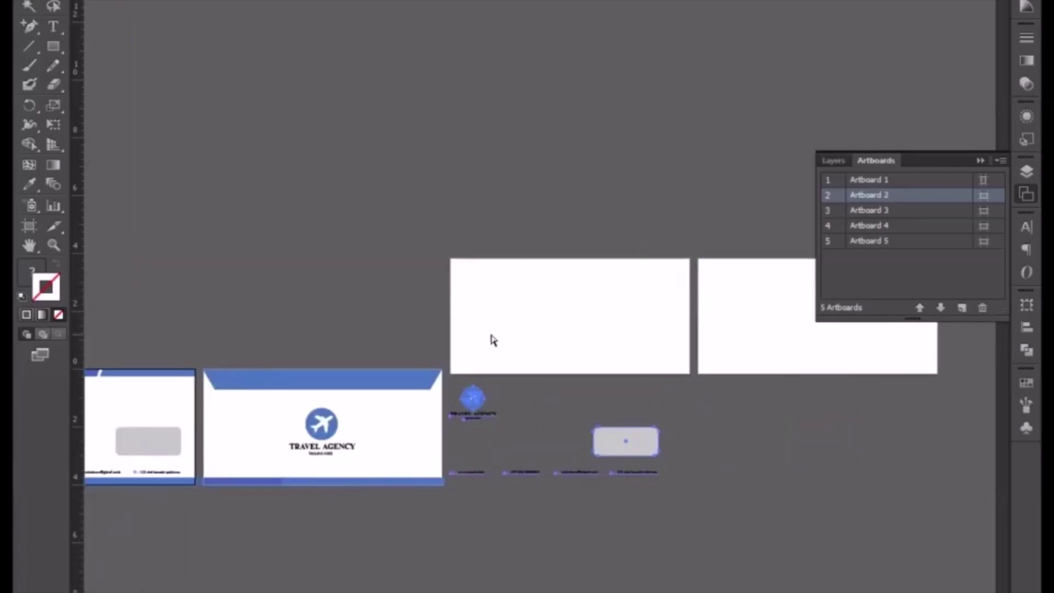
scroll(492, 339, "up", 1, "alt")
mouse_move(453, 446)
left_mouse_down()
mouse_move(483, 286)
mouse_move(474, 282)
left_mouse_up()
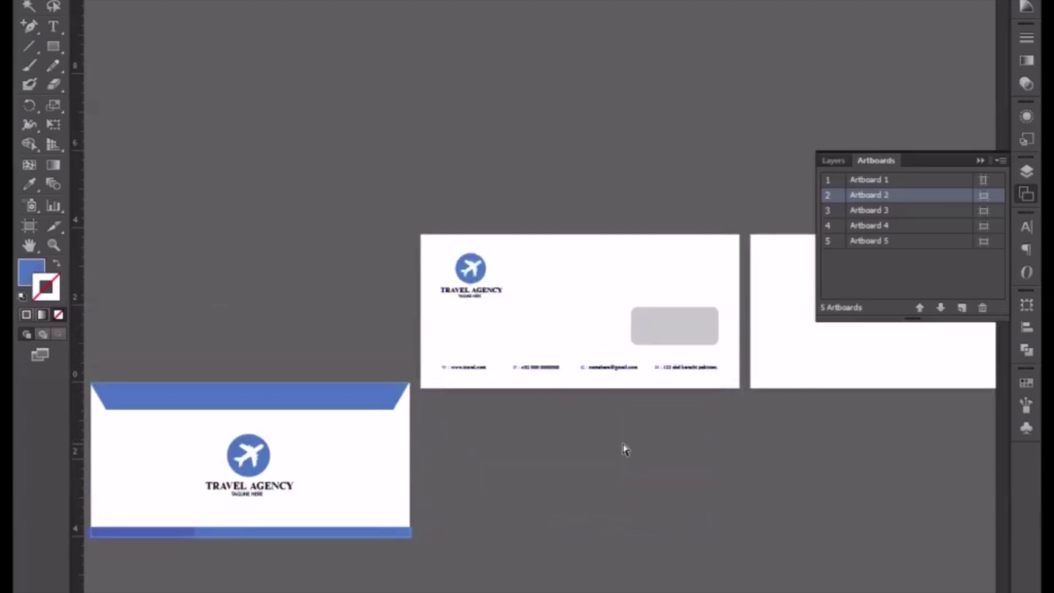
key("ctrl+equal")
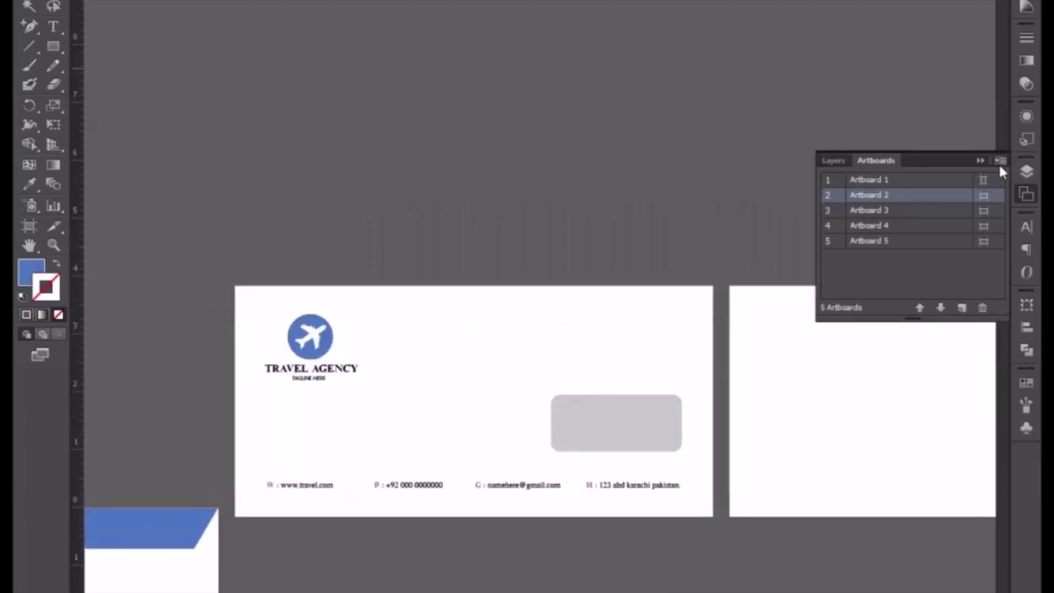
left_click(980, 161)
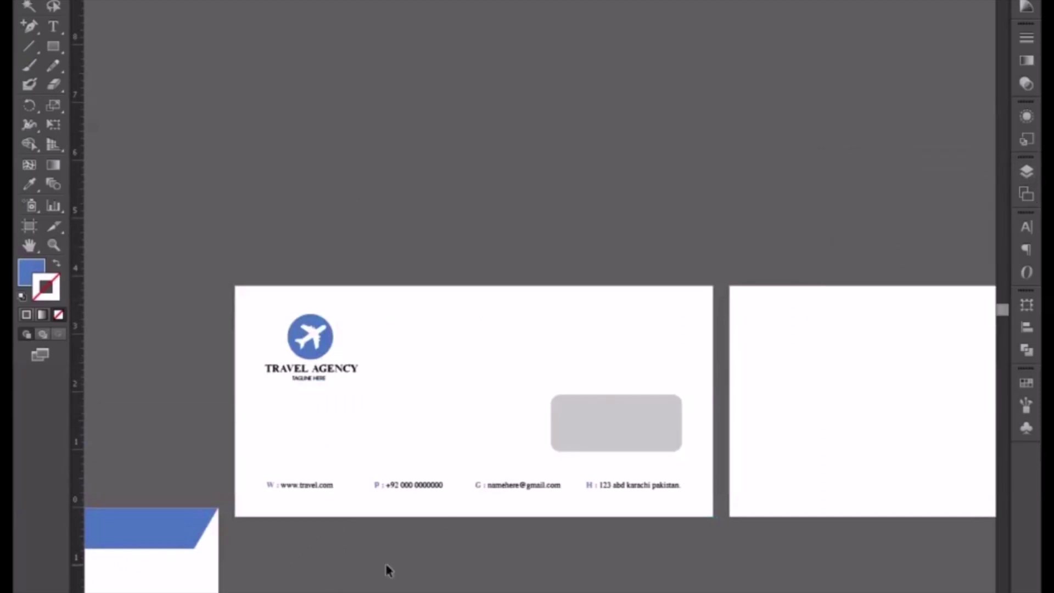
Step: Draw a thin blue rectangle bar across the new artboard's bottom edge
left_click(34, 48)
left_click(49, 45)
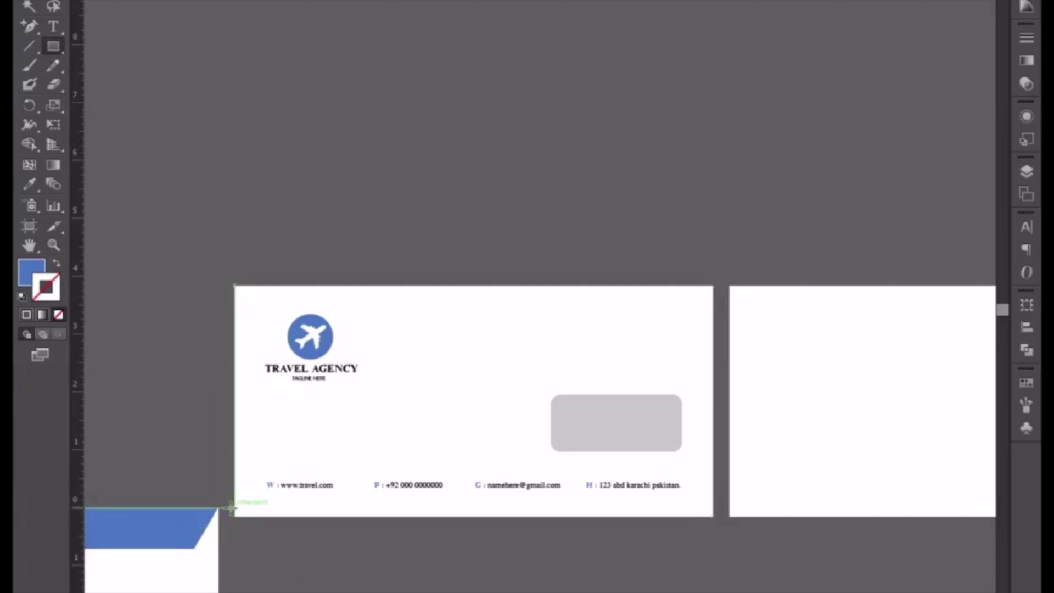
left_click_drag(232, 507, 419, 523)
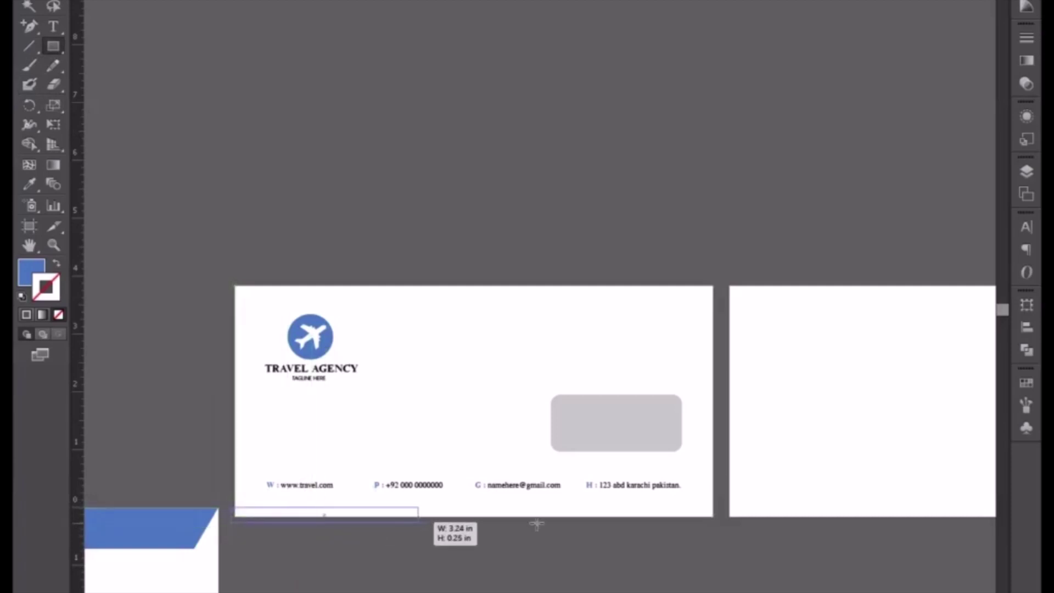
left_click_drag(418, 523, 716, 524)
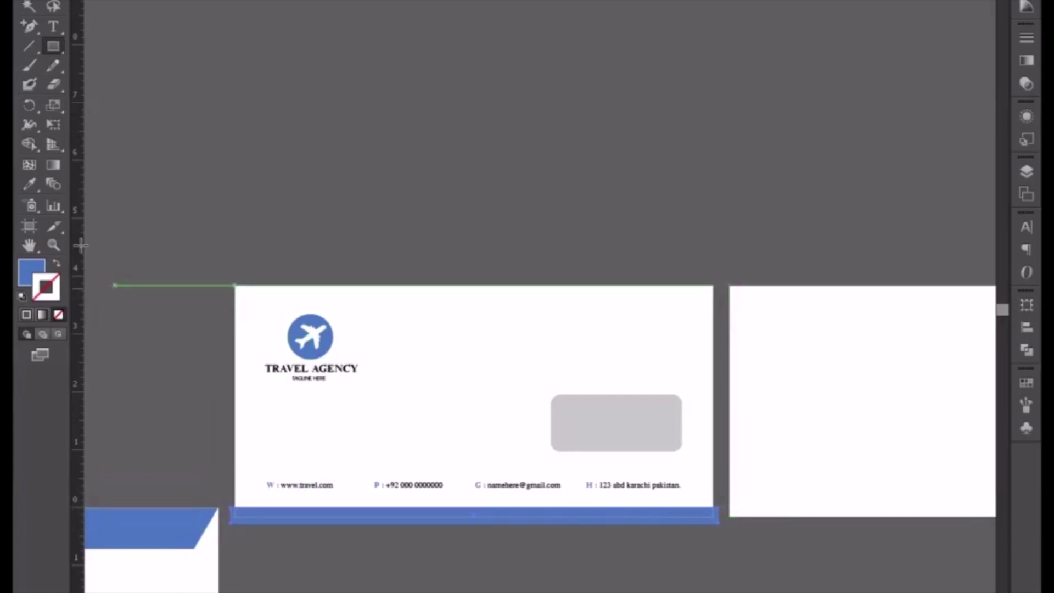
left_click(30, 6)
left_click(362, 546)
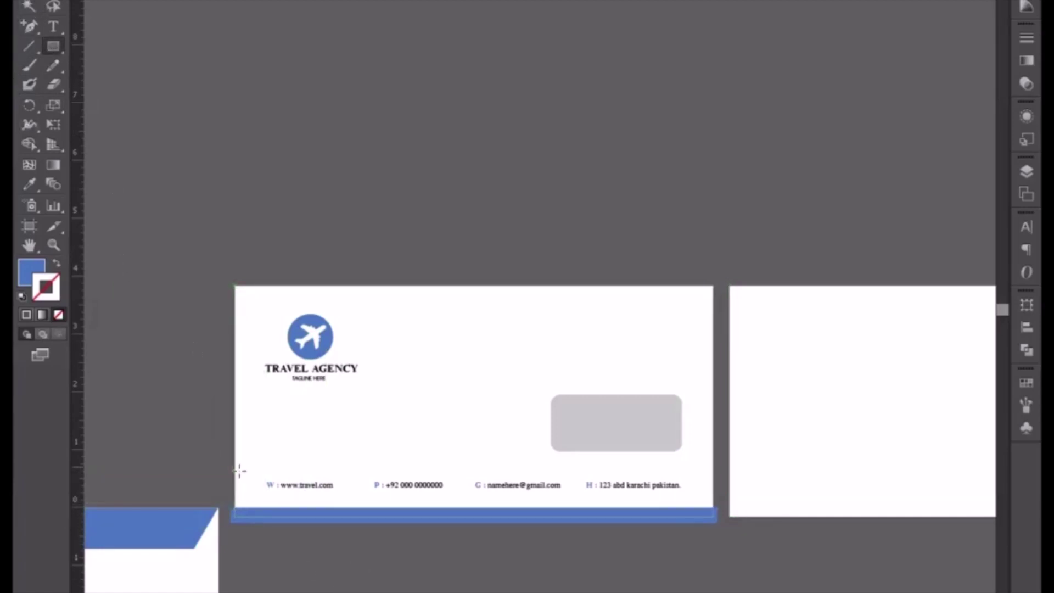
Step: Nudge the blue bar up two steps to sit just below the contact row
scroll(431, 487, "down", 3)
key("ctrl+plus")
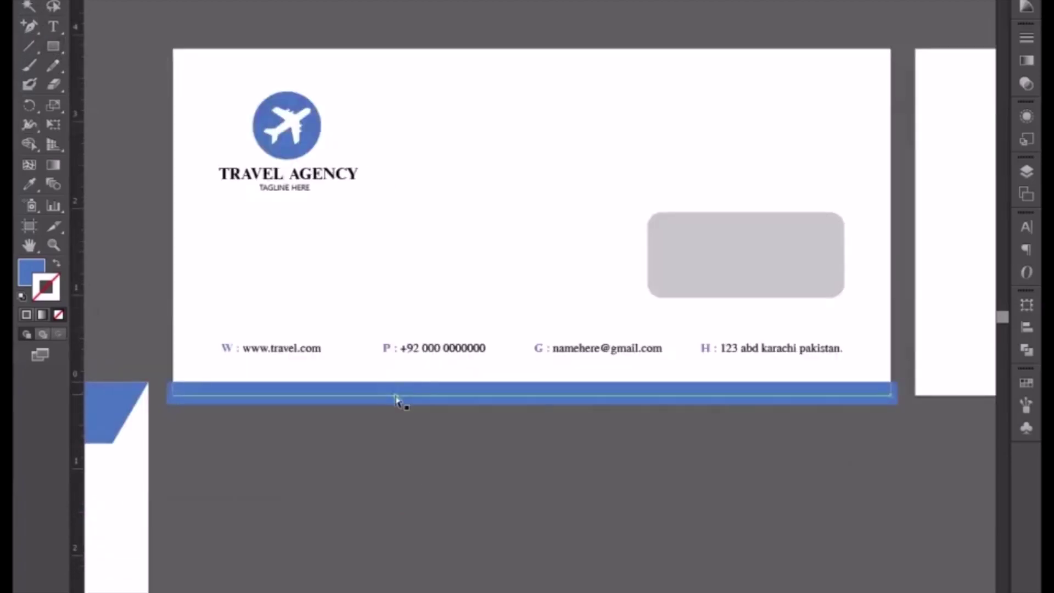
left_click(409, 394)
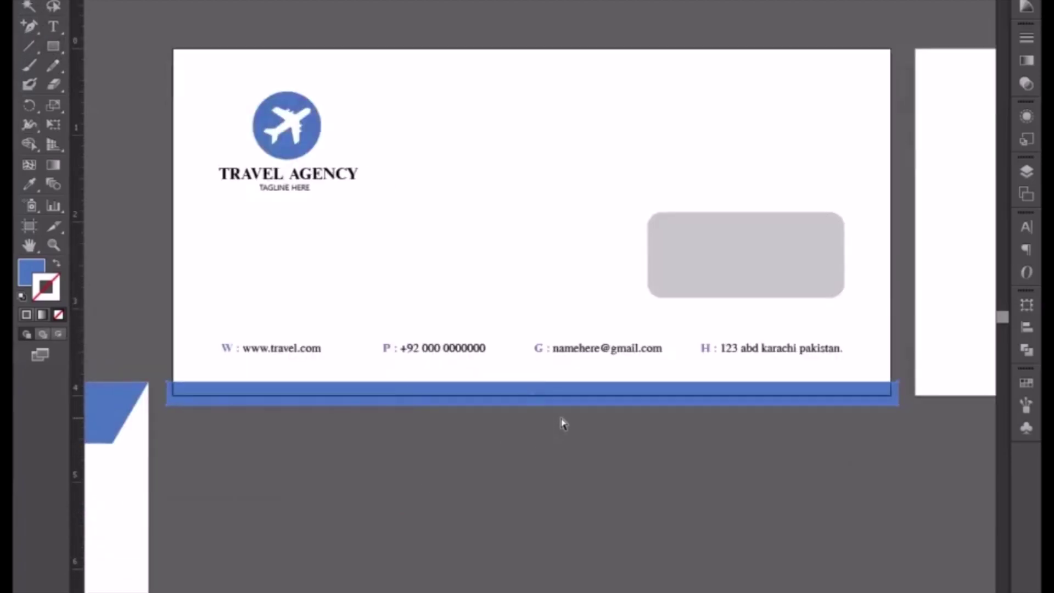
key("Up")
key("Up")
key("Up")
key("Up")
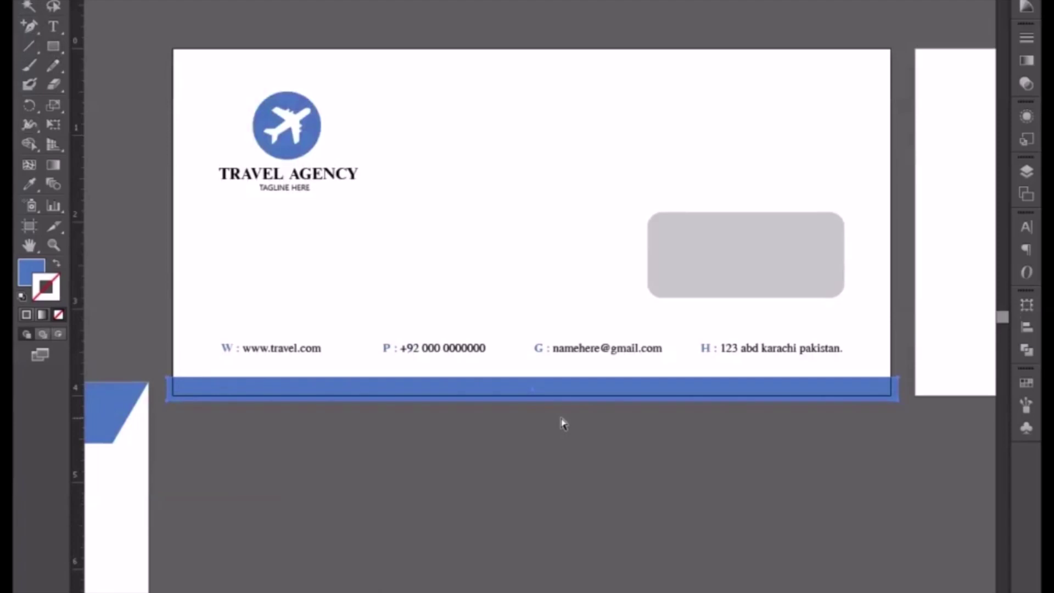
key("Up")
left_click(548, 460)
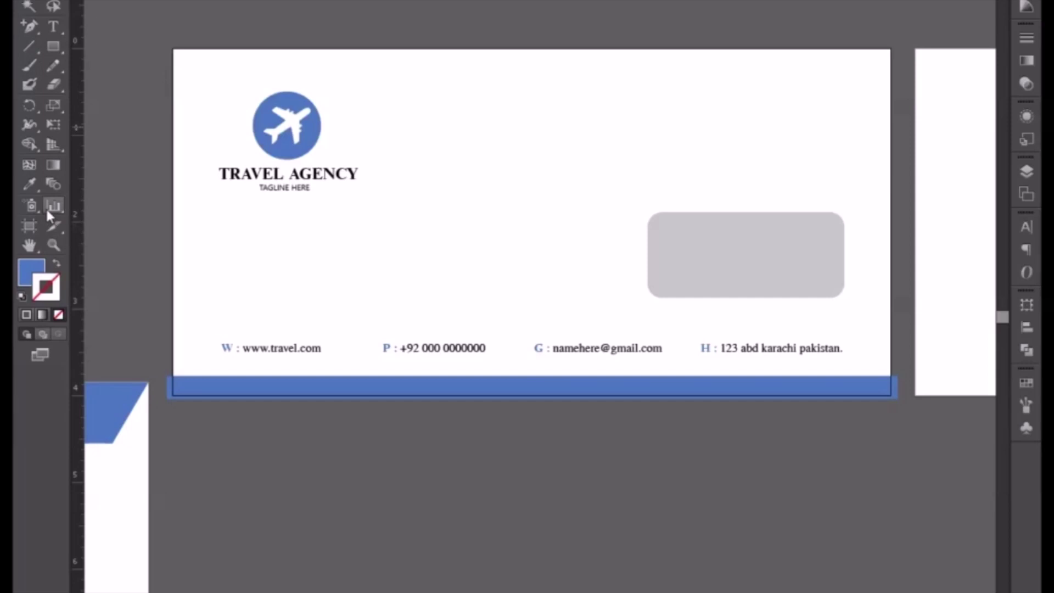
Step: Draw a black rectangle over the footer bar's left half and slant its top-right corner
left_click(53, 46)
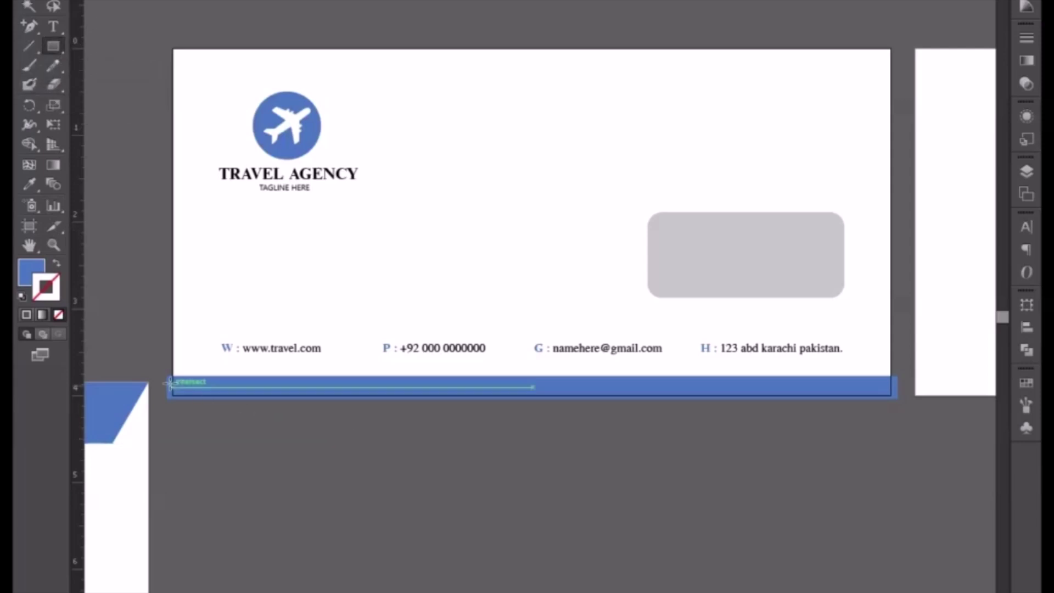
left_click_drag(168, 377, 538, 401)
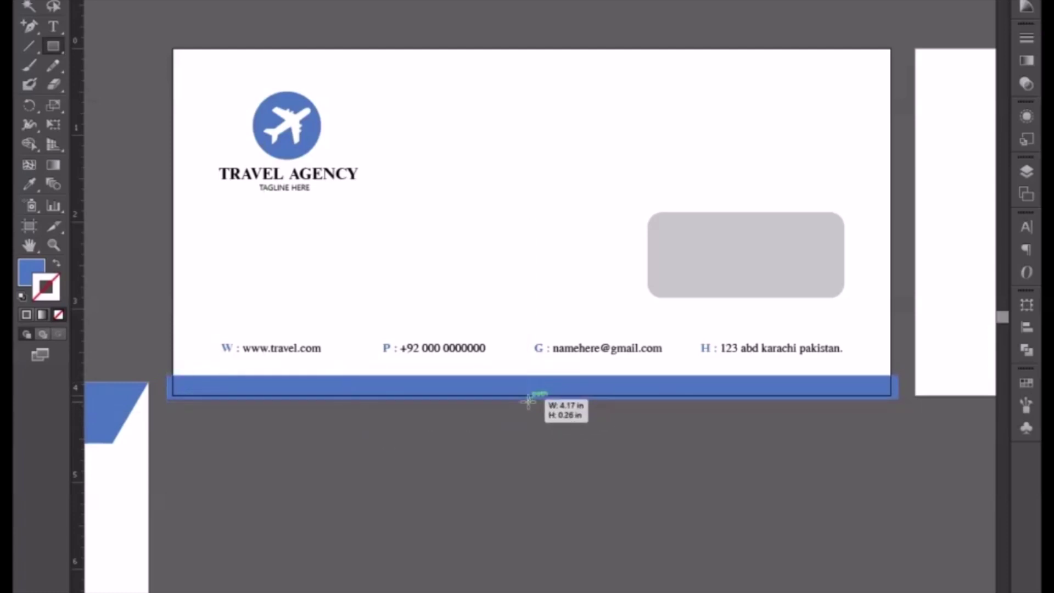
left_click_drag(537, 400, 532, 403)
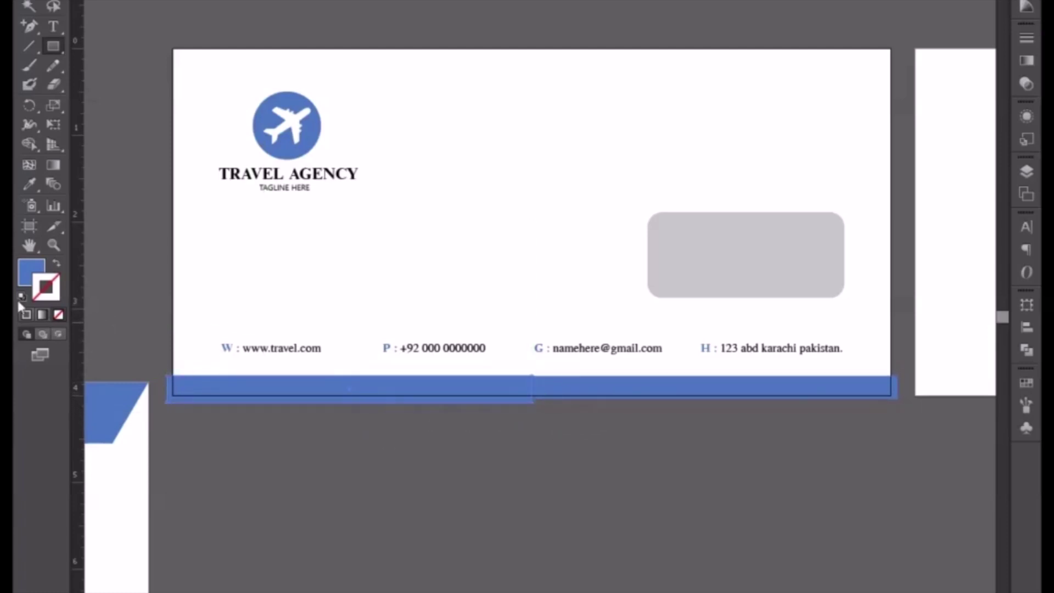
left_click(22, 179)
left_click(262, 167)
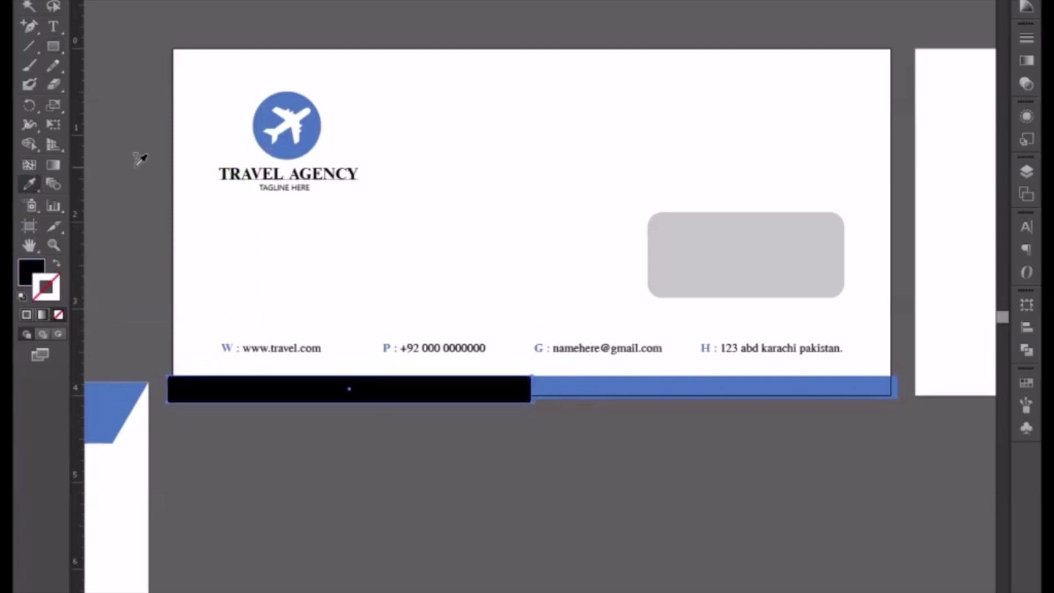
left_click(55, 5)
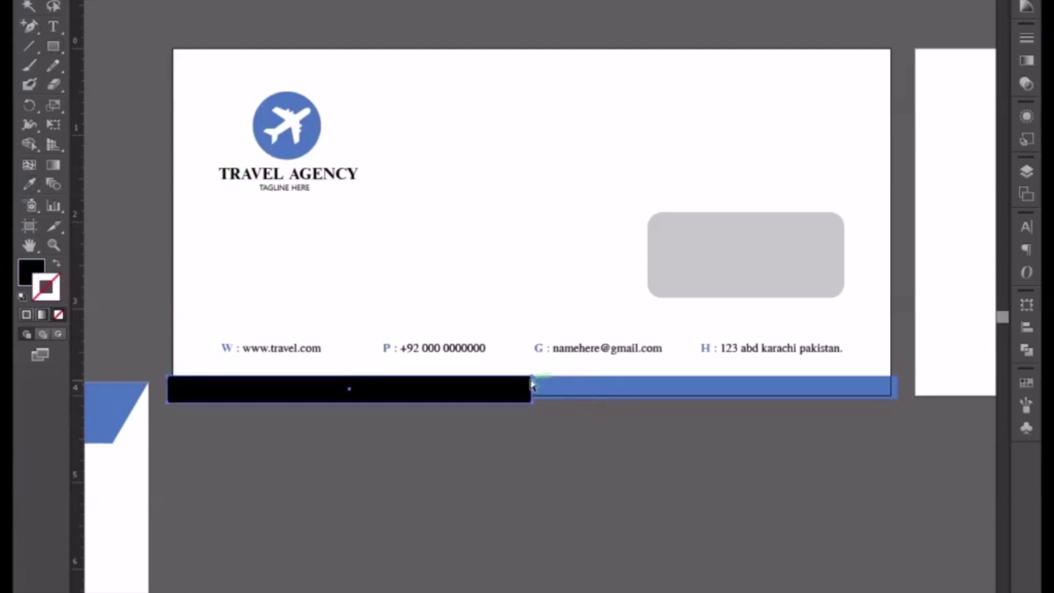
left_click_drag(551, 375, 641, 412)
key("shift+Left")
left_click(542, 454)
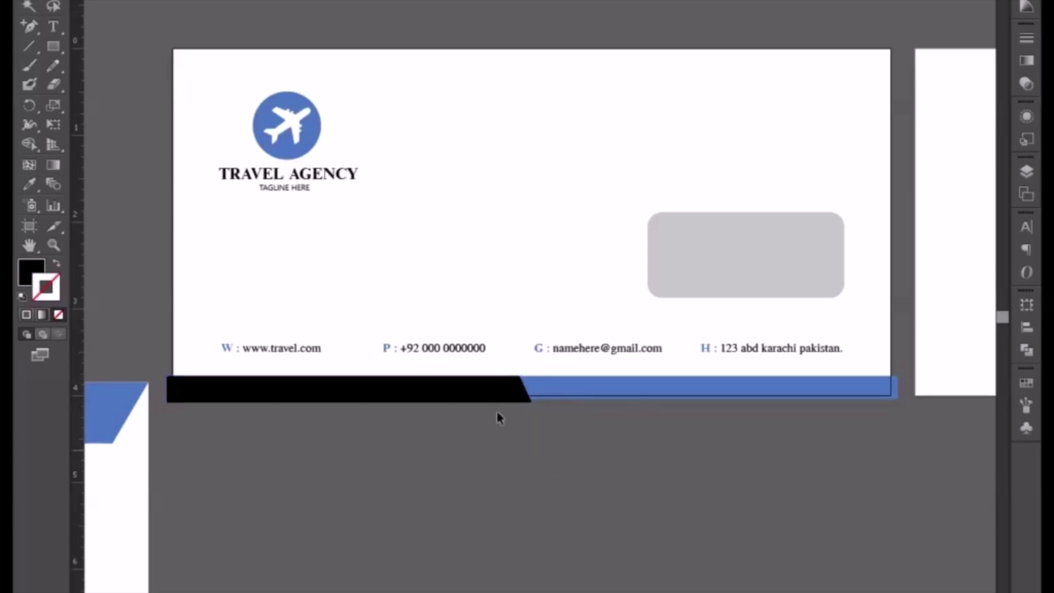
Step: Divide the overlapping black and blue bars with Pathfinder and ungroup the pieces
left_click_drag(499, 418, 447, 379)
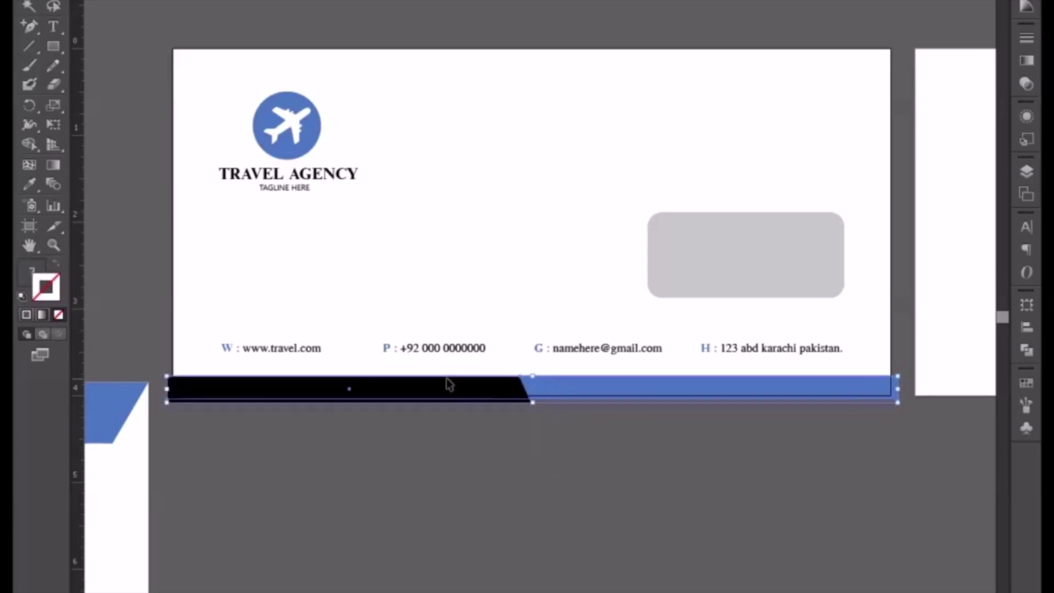
left_click(1026, 348)
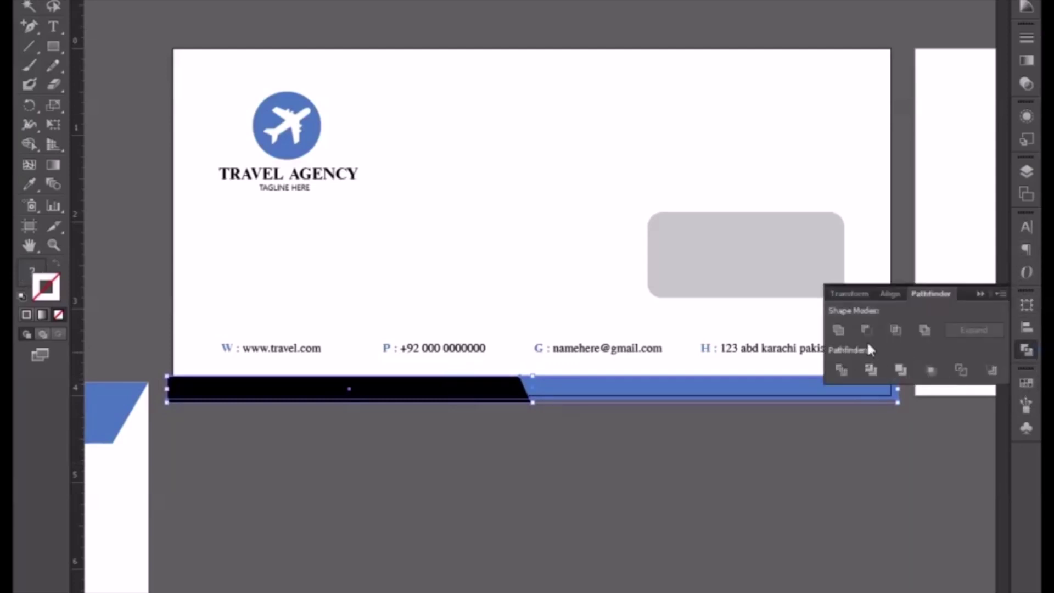
left_click(841, 379)
right_click(586, 387)
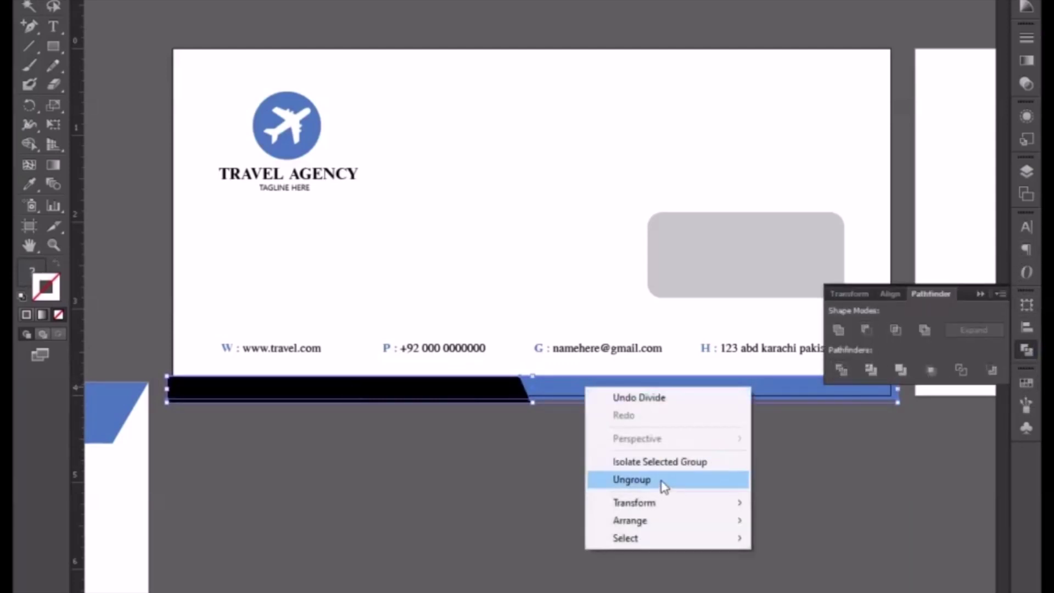
left_click(636, 479)
left_click(521, 470)
Step: Check the divided black piece and thin leftover strip, then select the whole footer strip
left_click(483, 382)
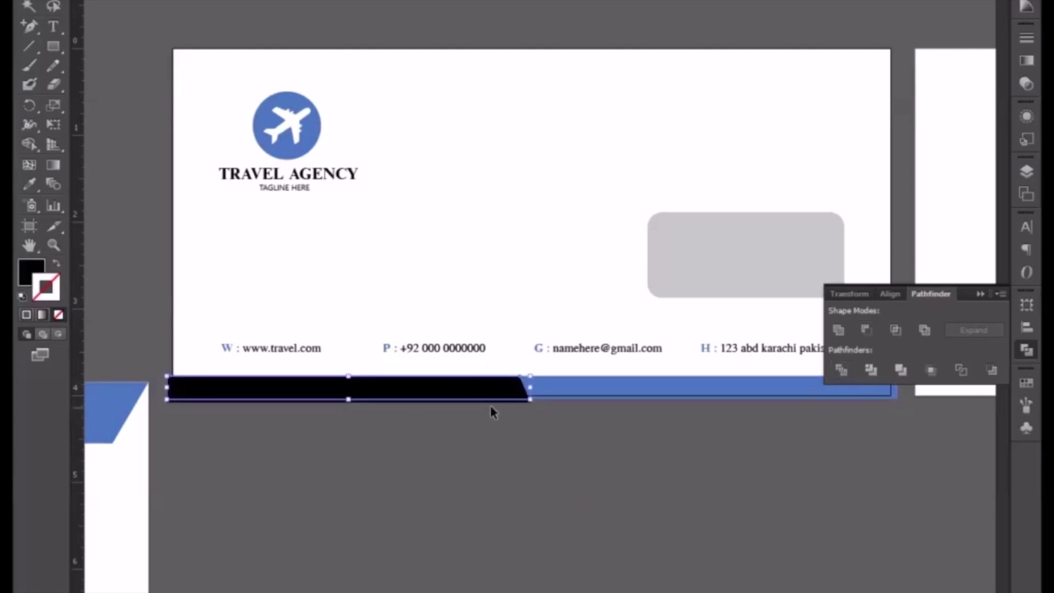
left_click_drag(492, 401, 532, 453)
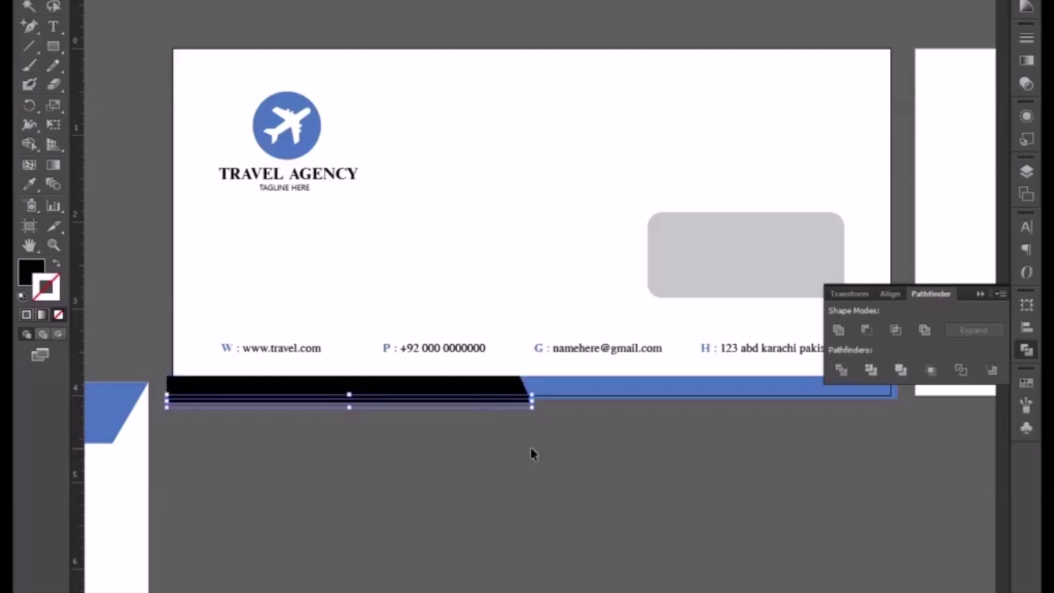
left_click(535, 461)
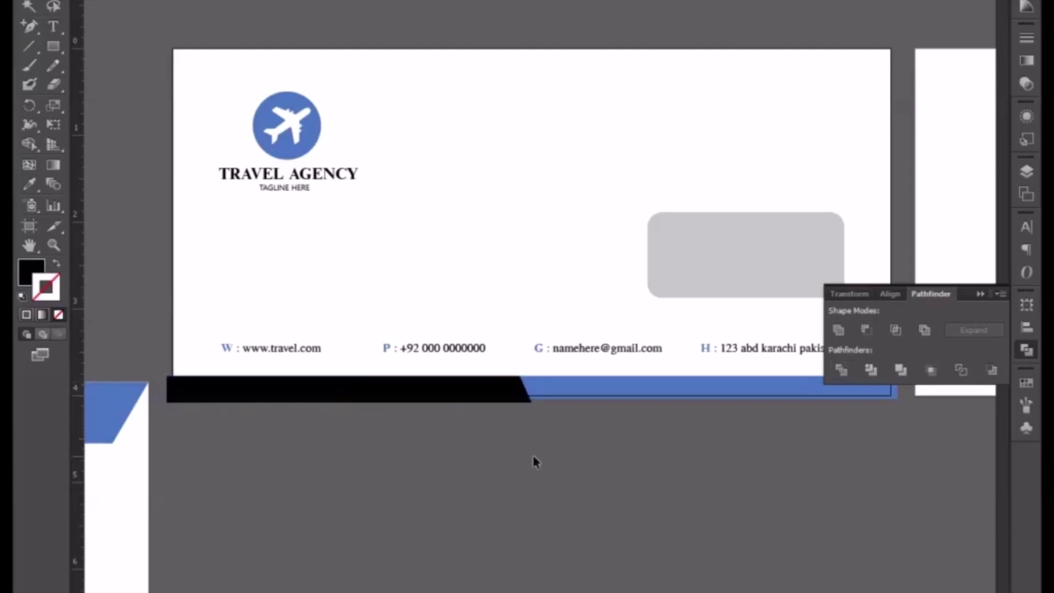
left_click(979, 295)
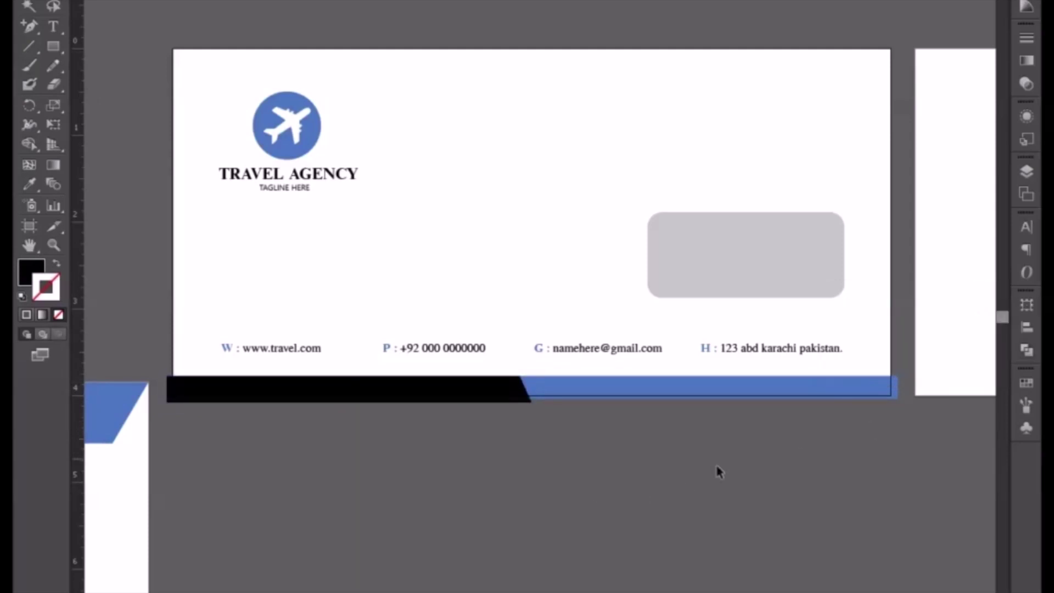
left_click(532, 405)
left_click(532, 455)
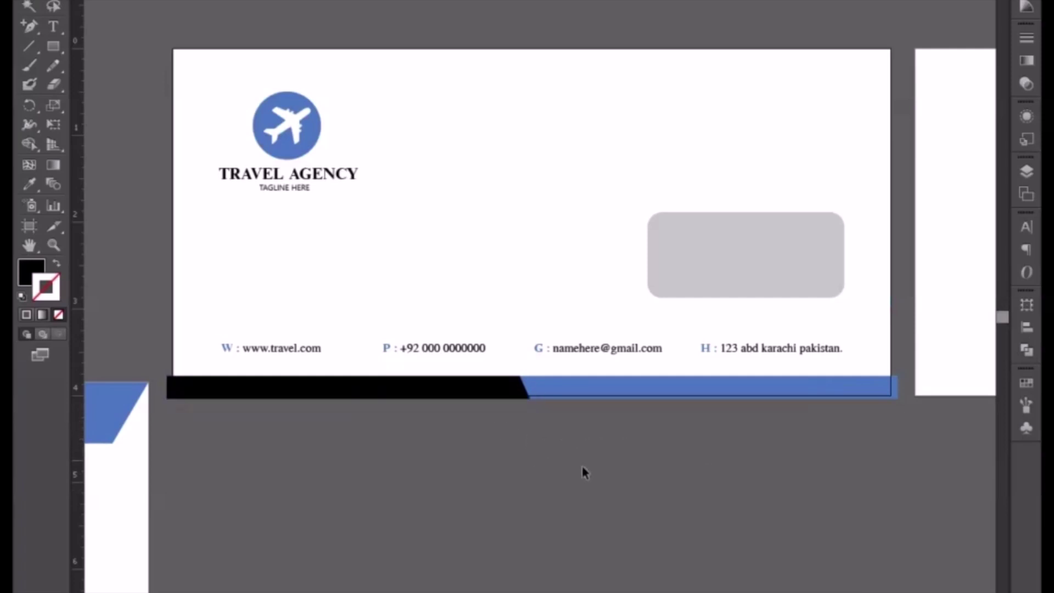
left_click_drag(619, 468, 404, 385)
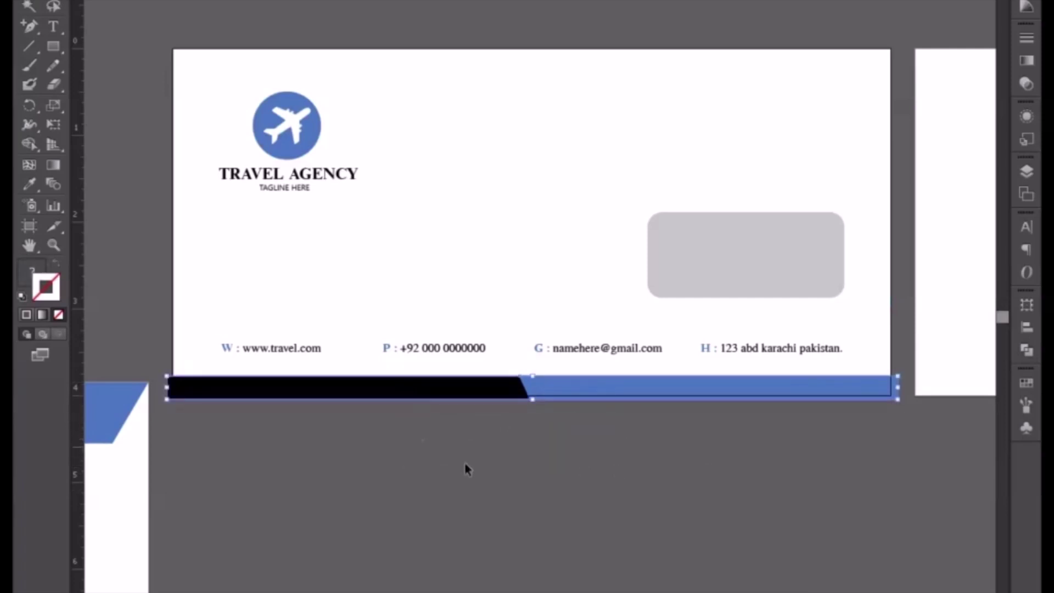
Step: Alt-drag a copy of the footer strip to the artboard's top edge and rotate it 180°
left_click(522, 466)
scroll(521, 483, "up", 2)
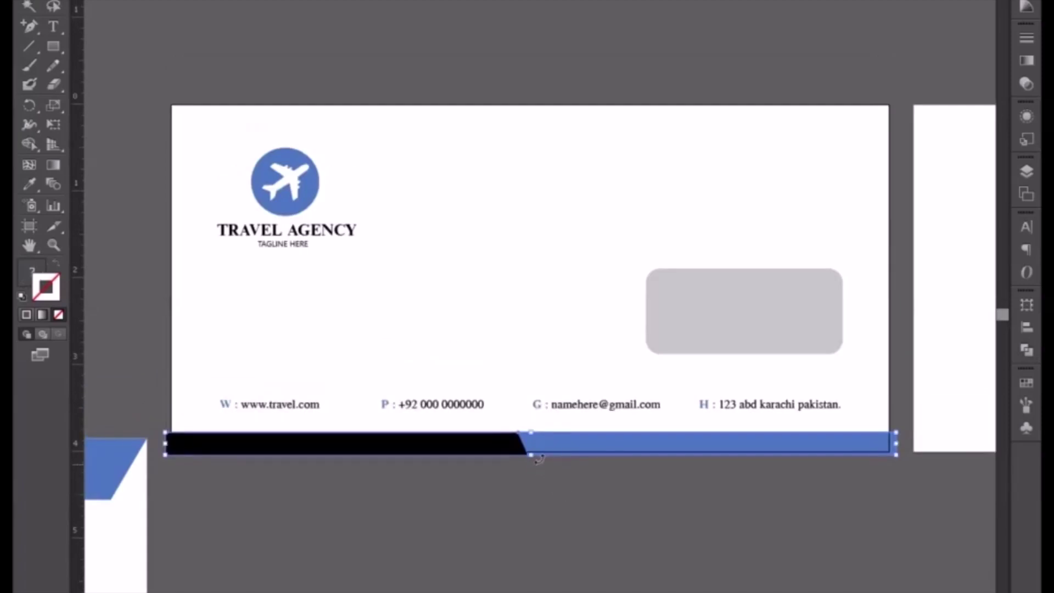
left_click_drag(555, 449, 533, 124)
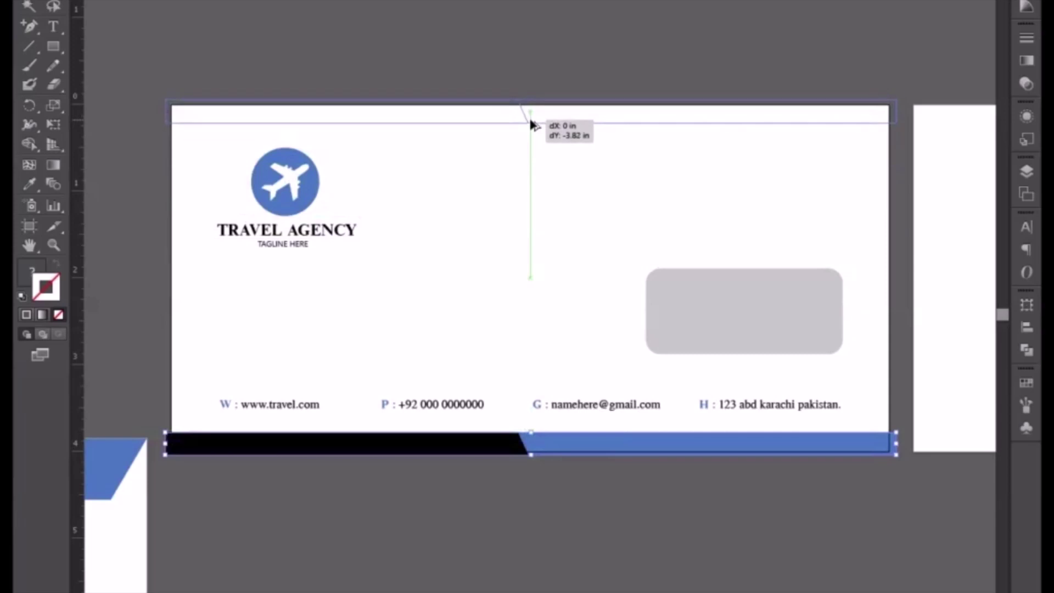
left_click_drag(532, 122, 533, 126)
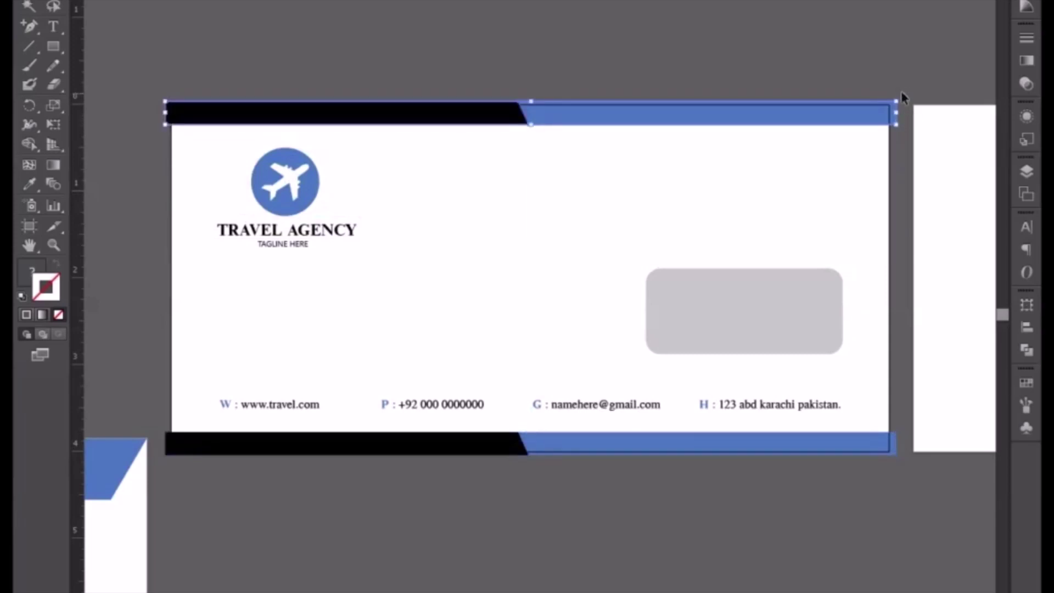
mouse_move(903, 94)
left_mouse_down()
mouse_move(617, 240)
mouse_move(375, 152)
left_mouse_up()
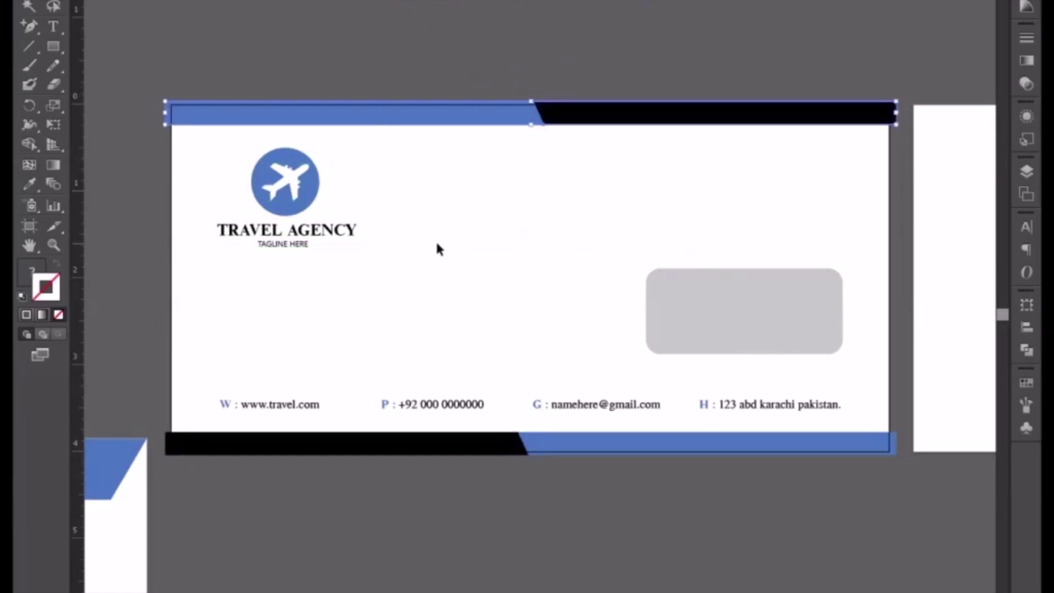
left_click(511, 252)
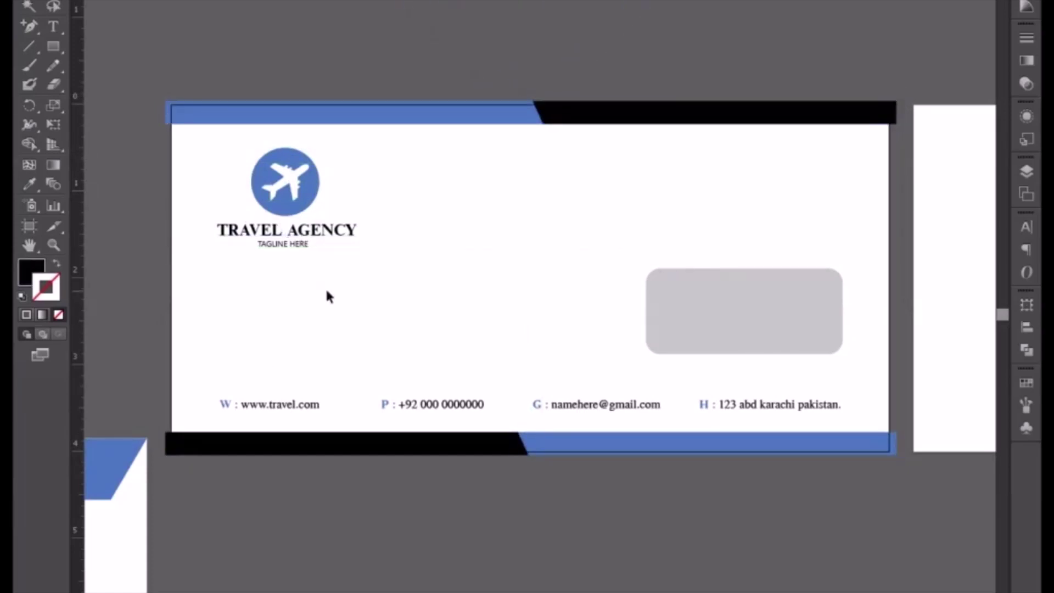
Step: Move the logo group to the upper right and the grey rounded rectangle to the upper left
left_click(295, 204)
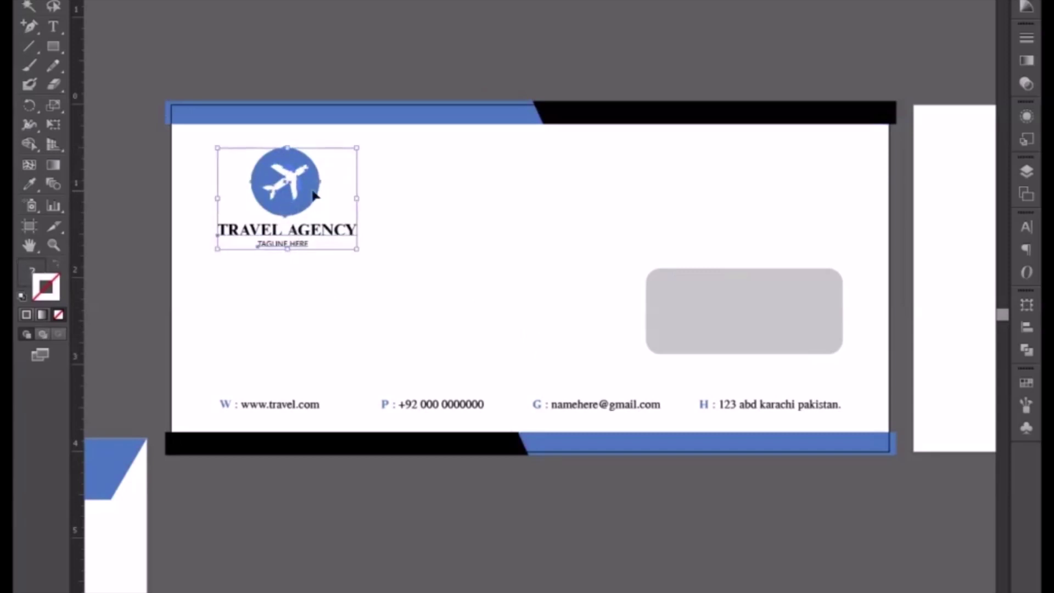
left_click_drag(294, 196, 781, 199)
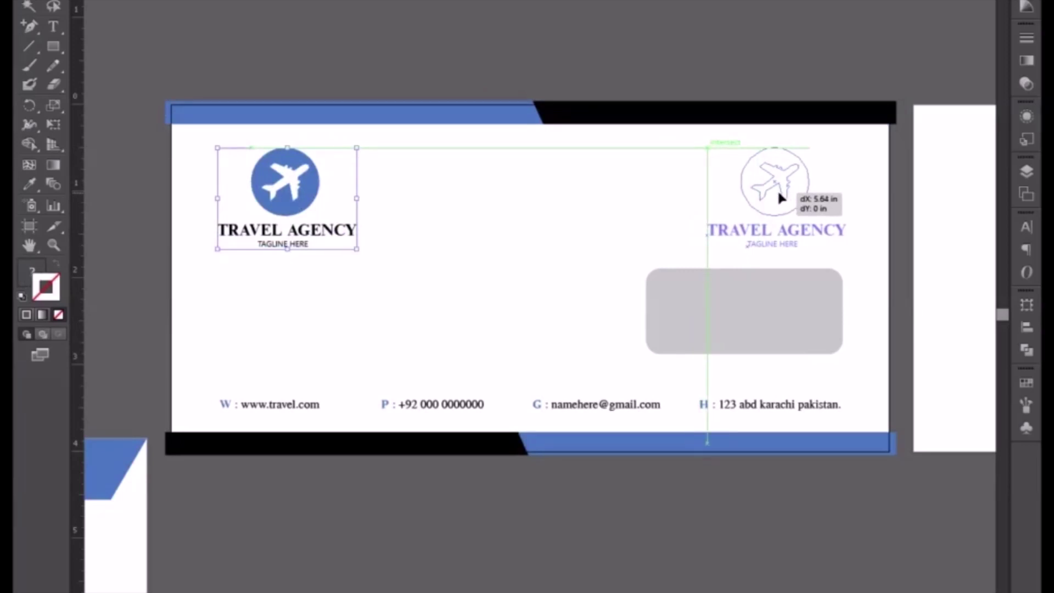
mouse_move(736, 331)
left_mouse_down()
mouse_move(345, 208)
mouse_move(305, 218)
left_mouse_up()
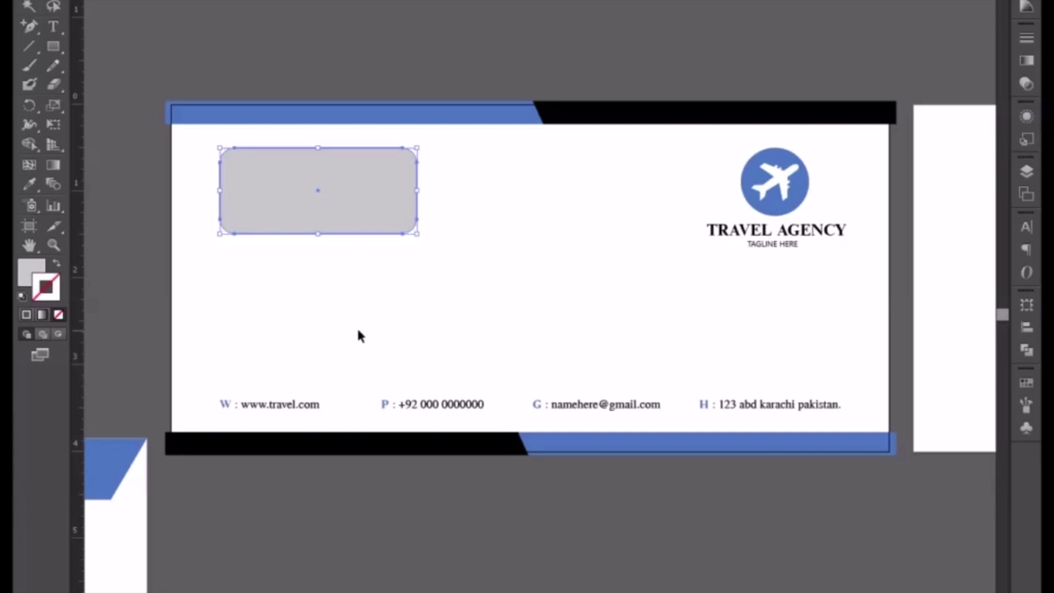
Step: Raise the website line and stack the phone and e-mail lines beneath it
left_click(275, 409)
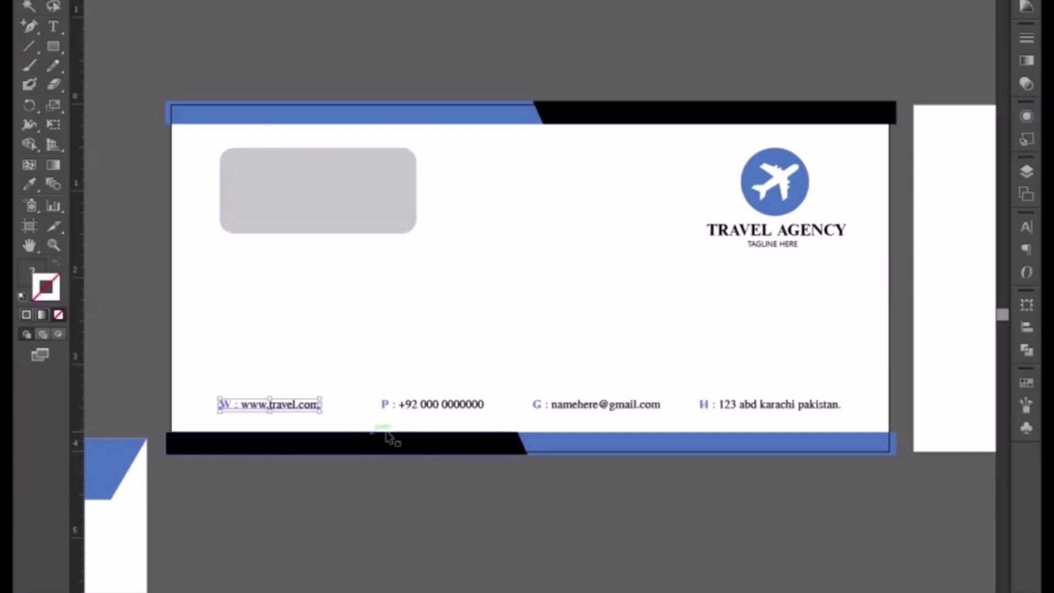
key("shift+Up")
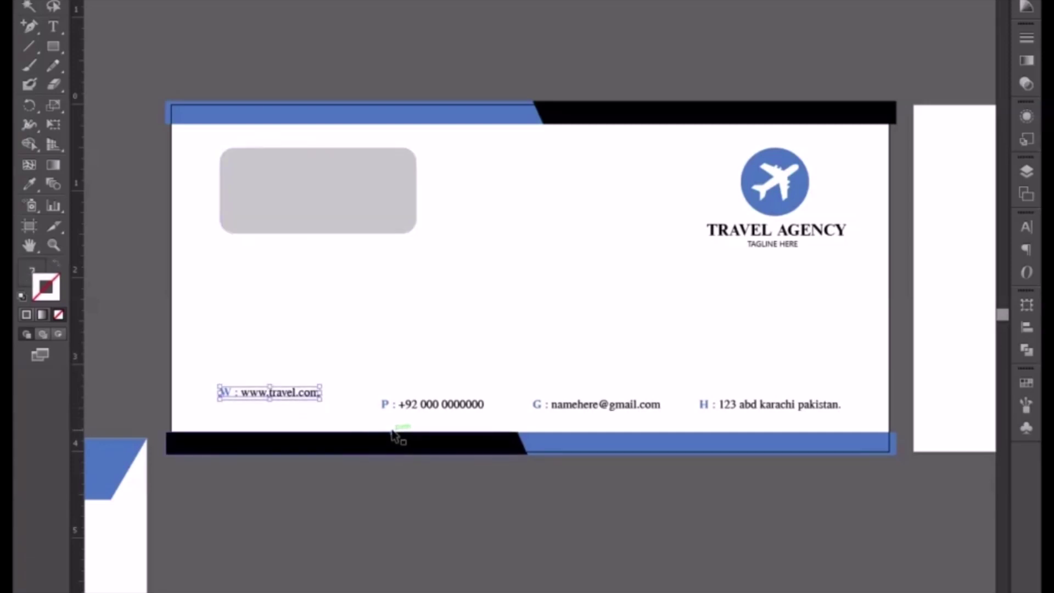
key("shift+Up")
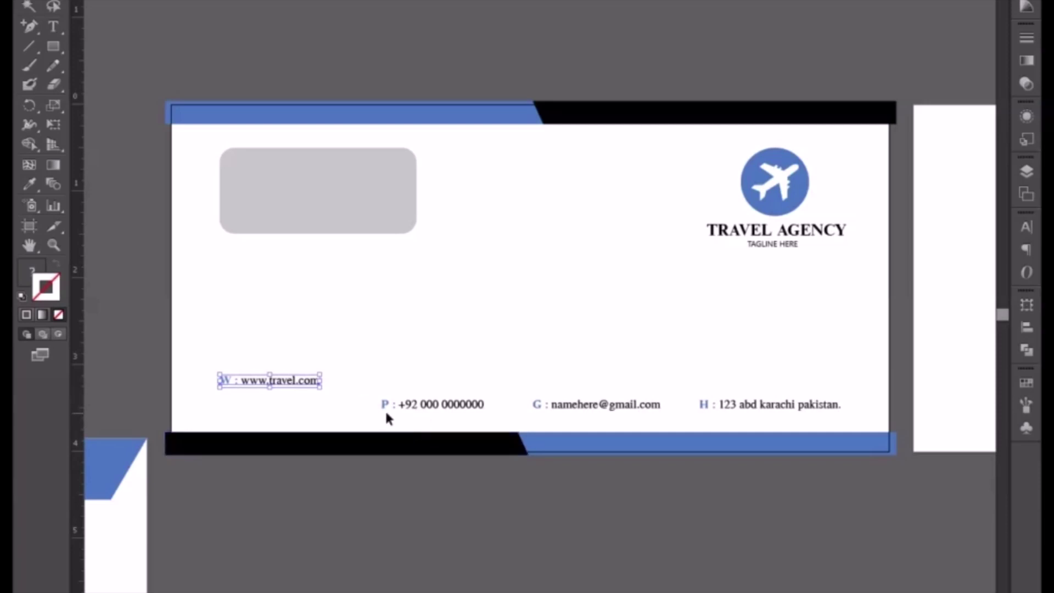
left_click(438, 407)
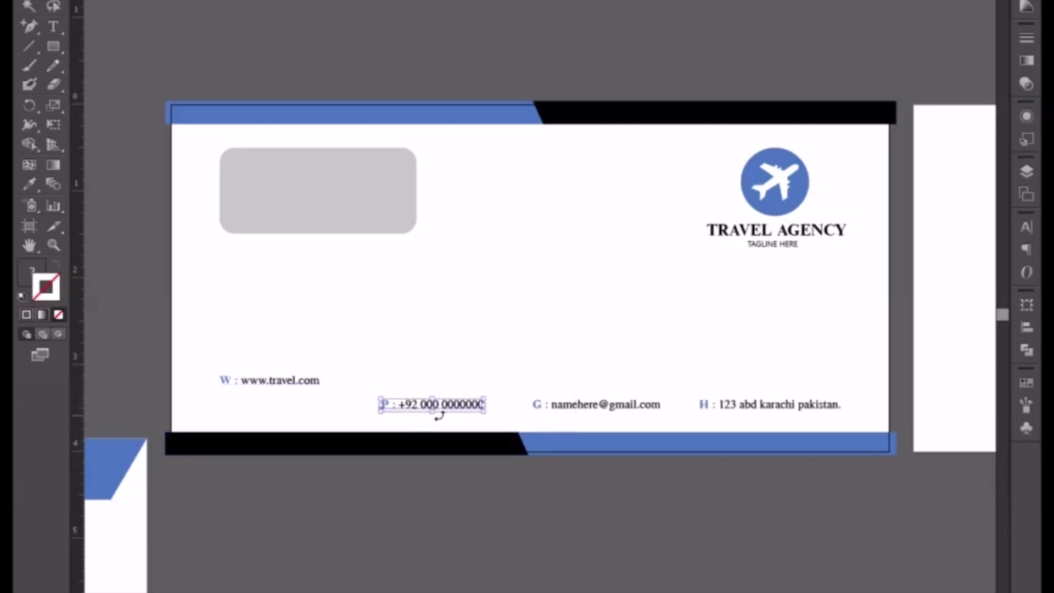
left_click_drag(447, 404, 282, 404)
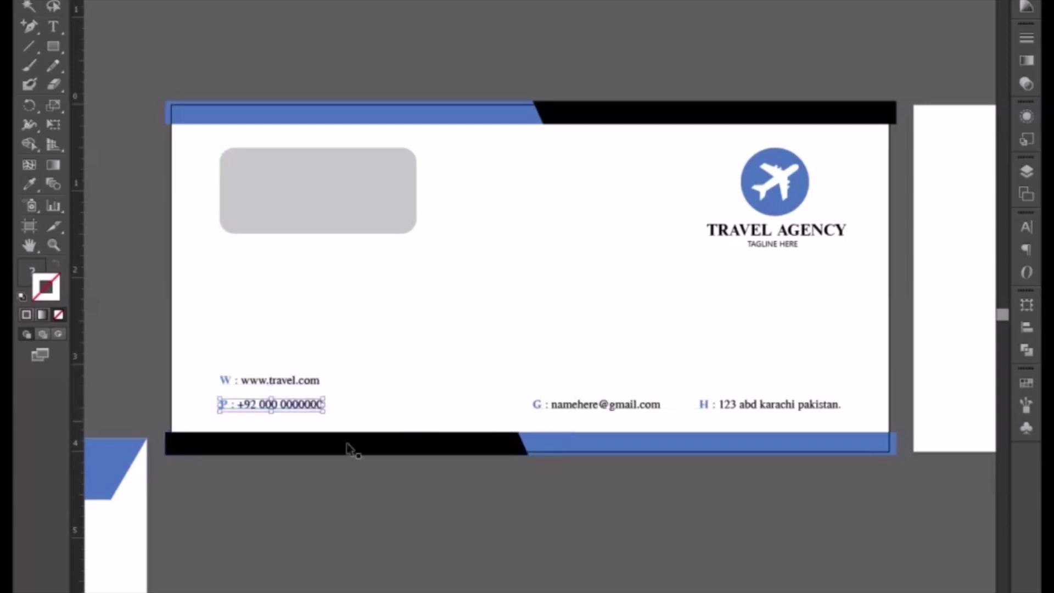
key("shift+Up")
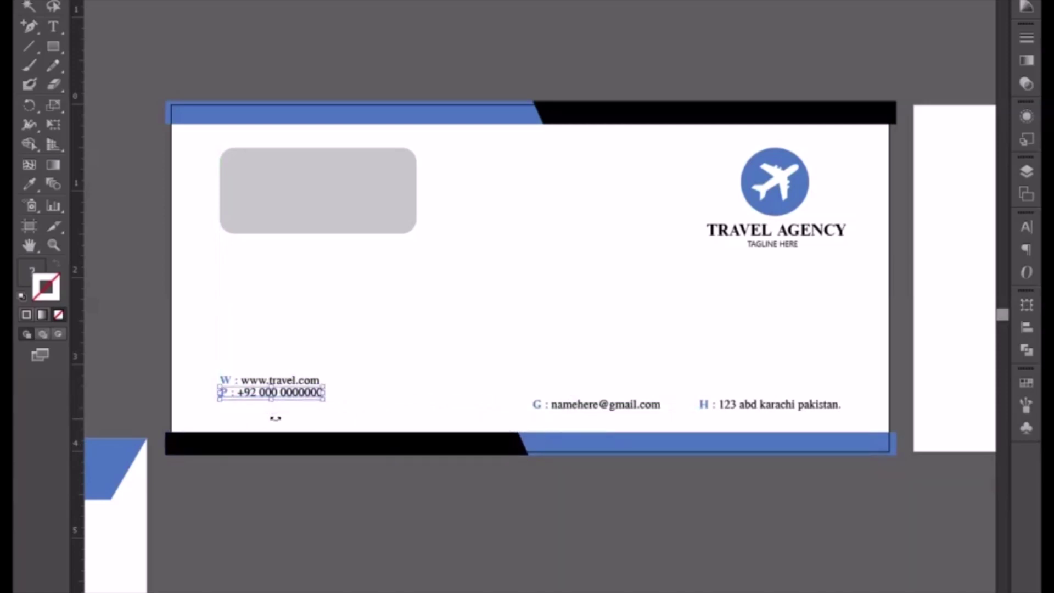
left_click(637, 409)
left_click_drag(637, 409, 324, 409)
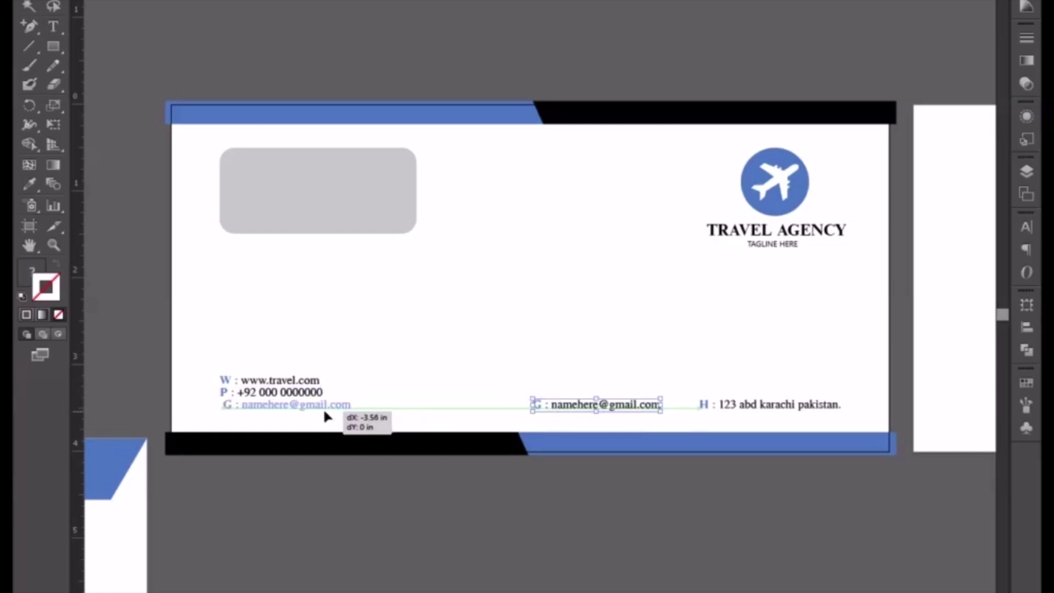
Step: Move the address line into the column below the e-mail, then nudge the website line up
left_click(781, 405)
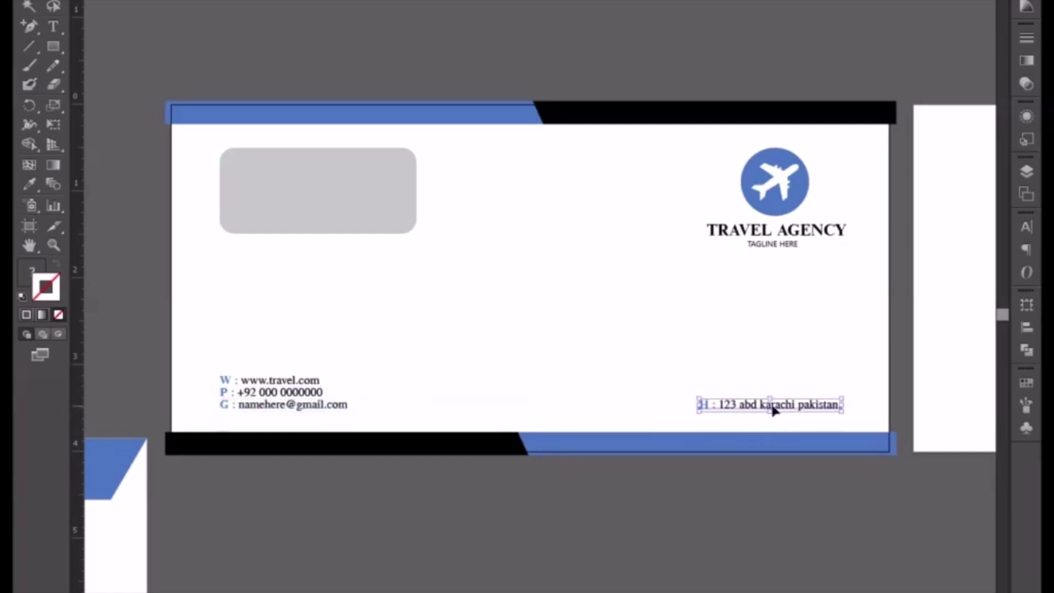
left_click_drag(772, 404, 308, 423)
key("shift+Down")
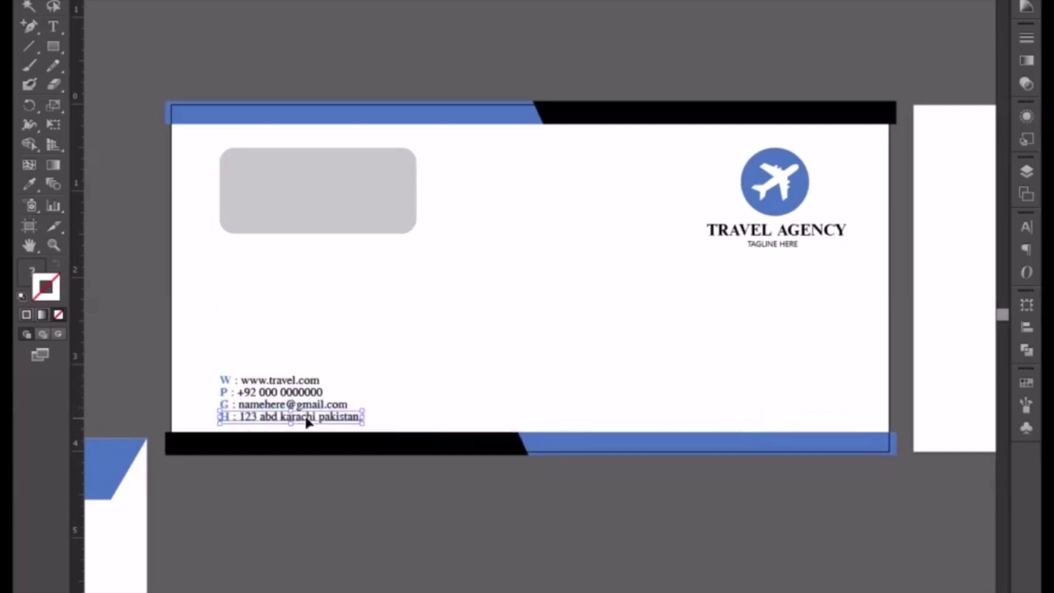
left_click(510, 399)
mouse_move(510, 399)
left_mouse_down()
mouse_move(682, 285)
mouse_move(687, 292)
left_mouse_up()
key("ctrl+plus")
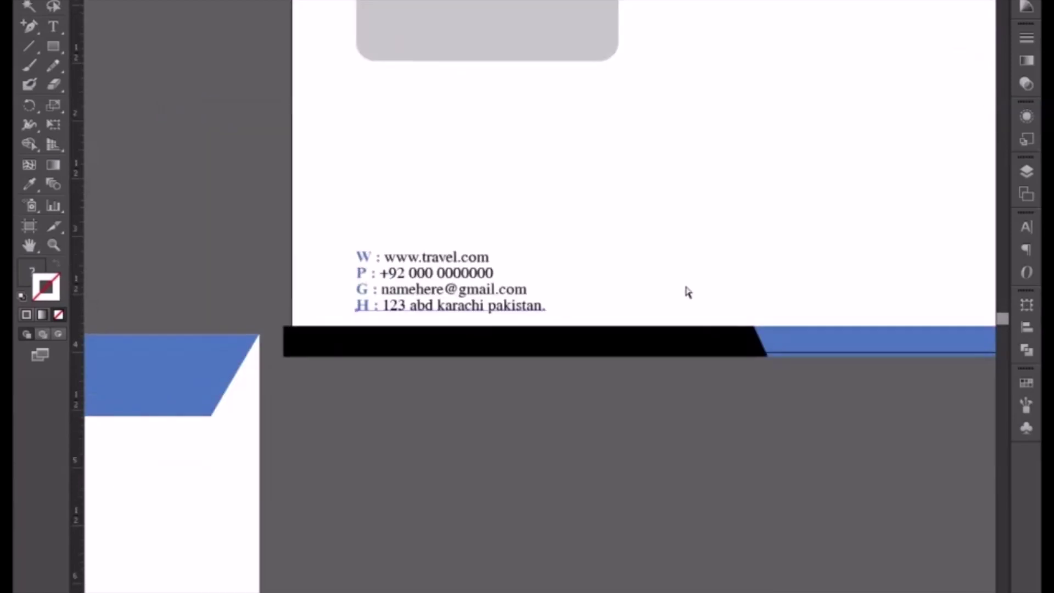
key("ctrl+plus")
left_click(309, 225)
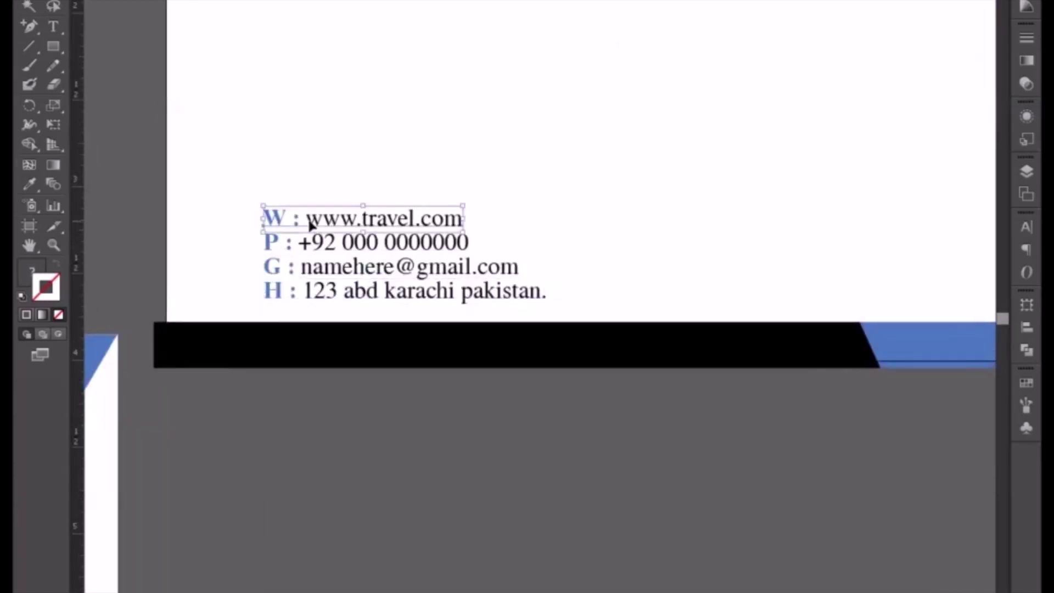
key("Up")
Step: Drag the grey rounded window rectangle down to sit just above the contact lines
left_click(231, 225)
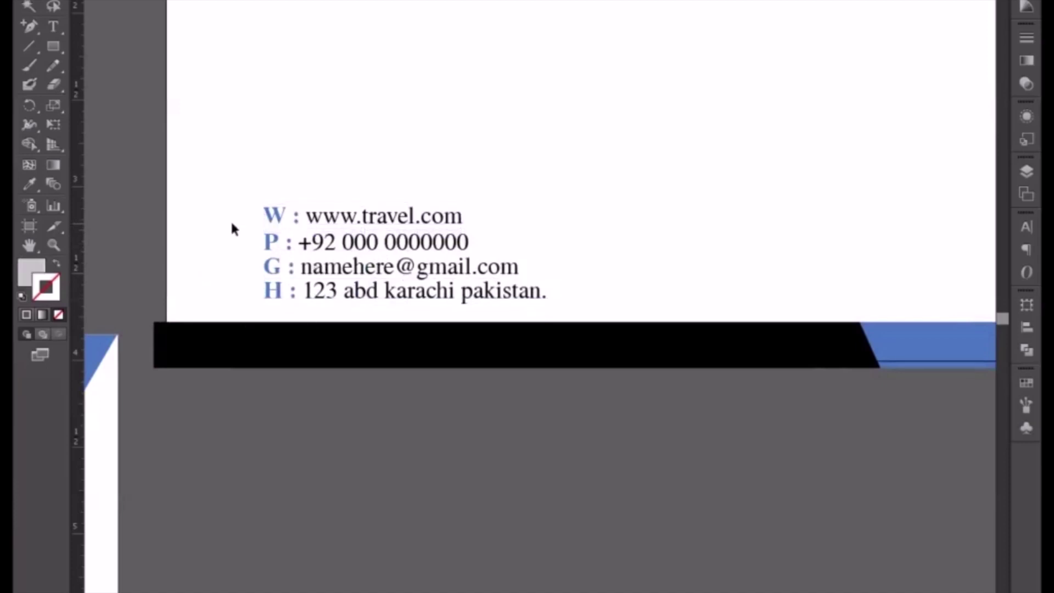
key("ctrl+minus")
key("ctrl+minus")
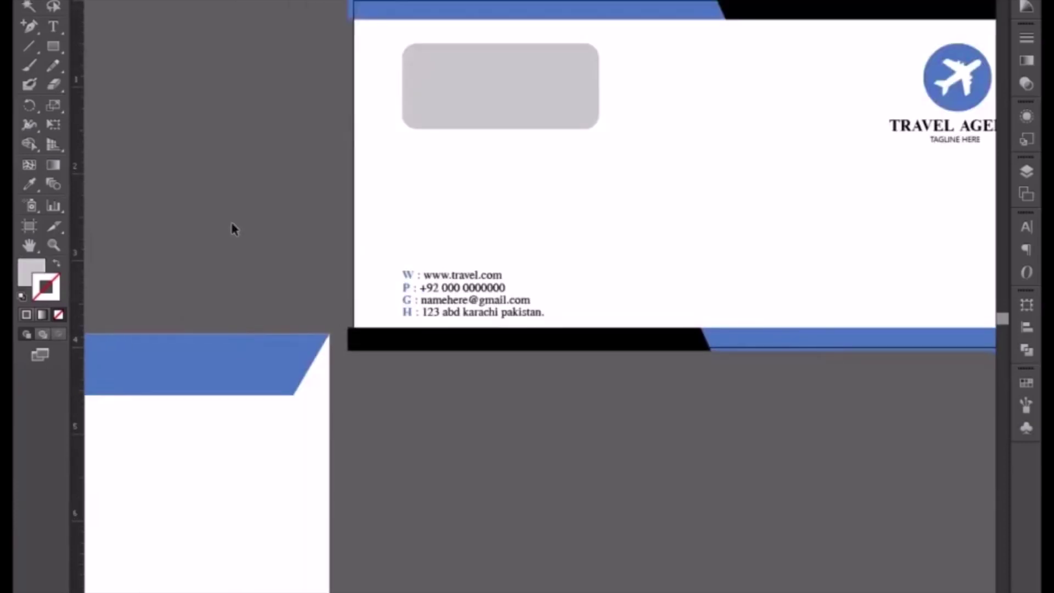
left_click_drag(574, 358, 466, 438)
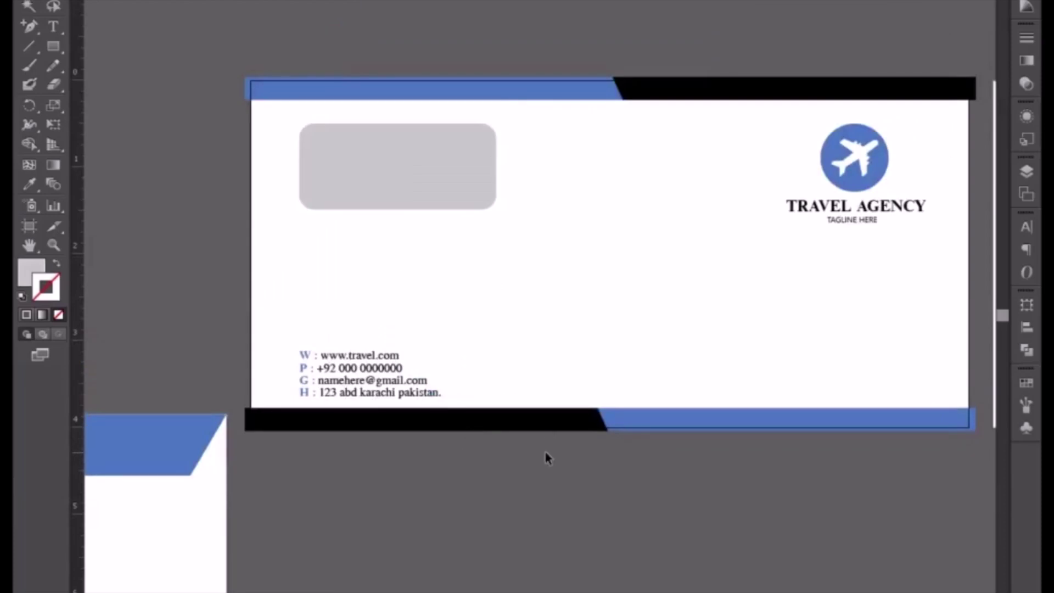
left_click_drag(406, 190, 406, 298)
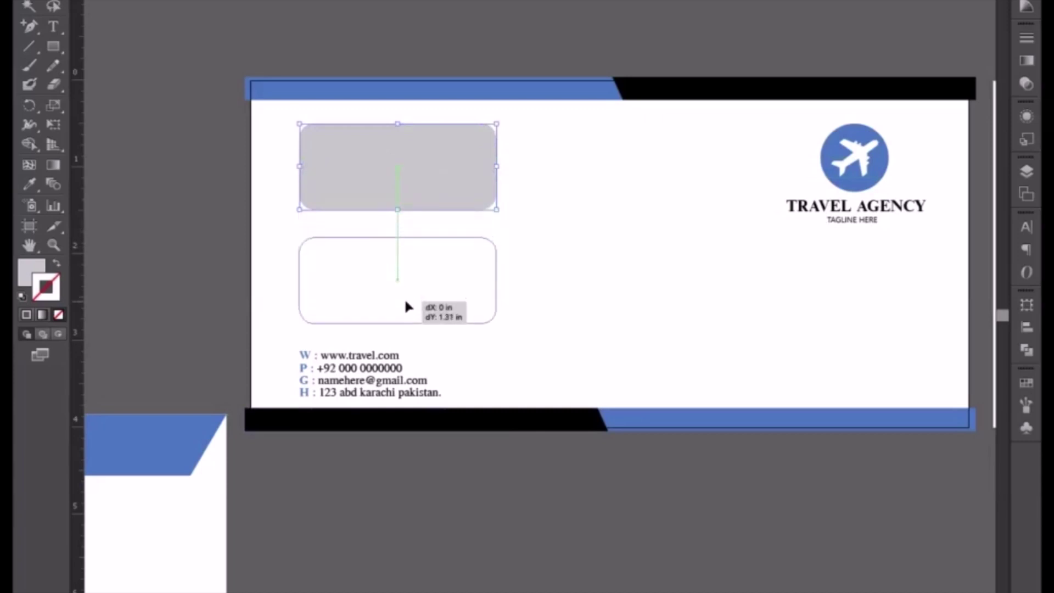
left_click_drag(406, 299, 406, 310)
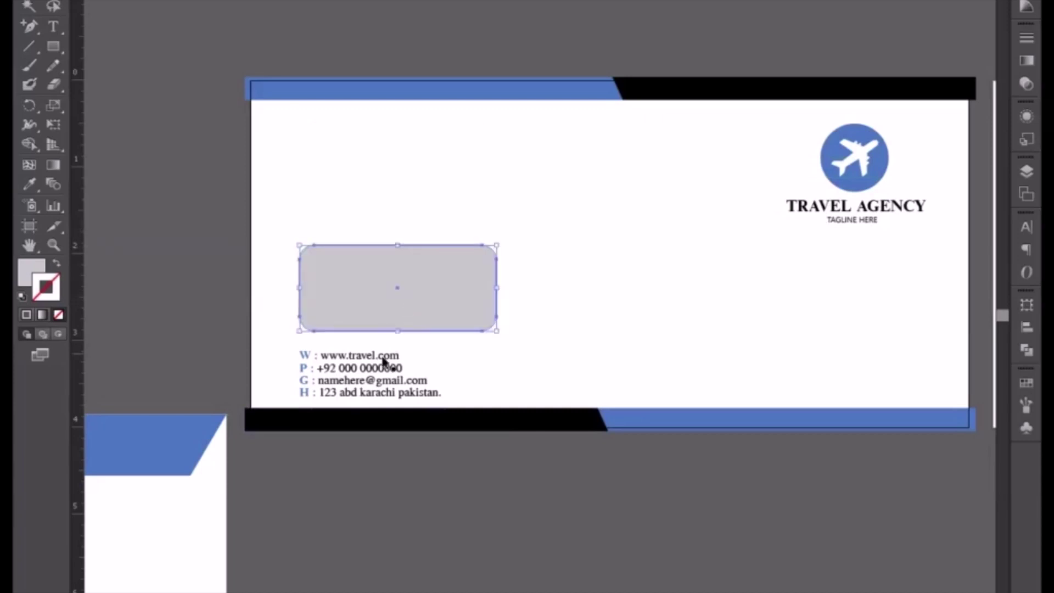
left_click(287, 360)
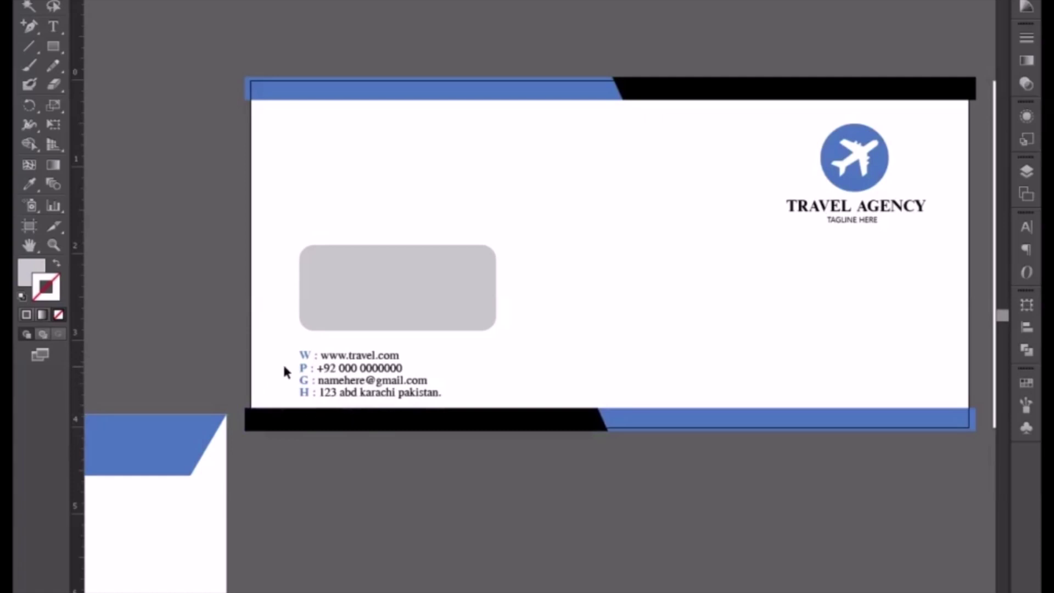
Step: Lower the contact block and nudge the phone line right and up beside the website
left_click_drag(282, 357, 447, 409)
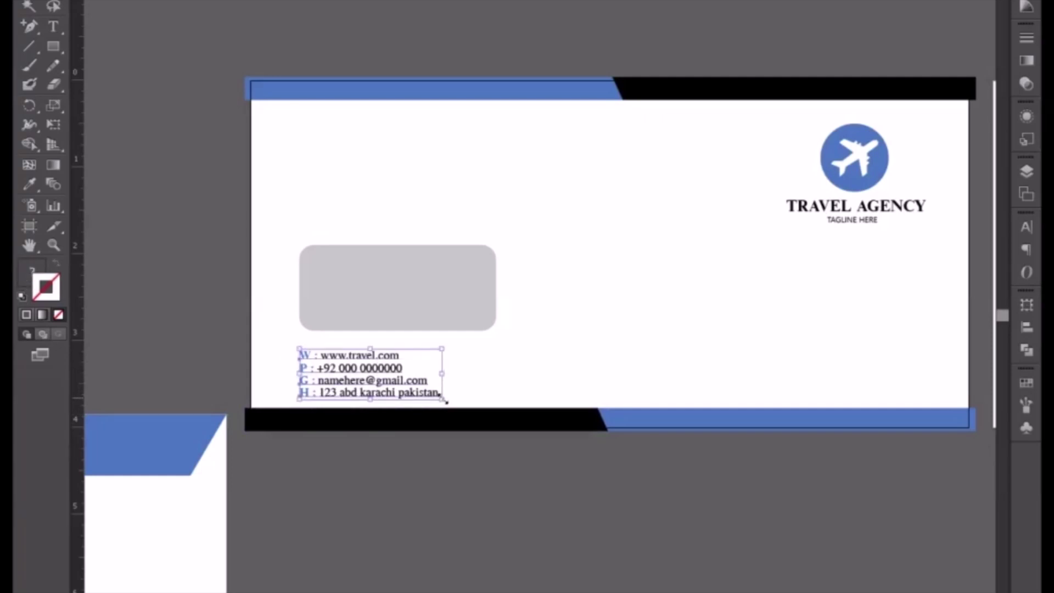
key("shift+Down")
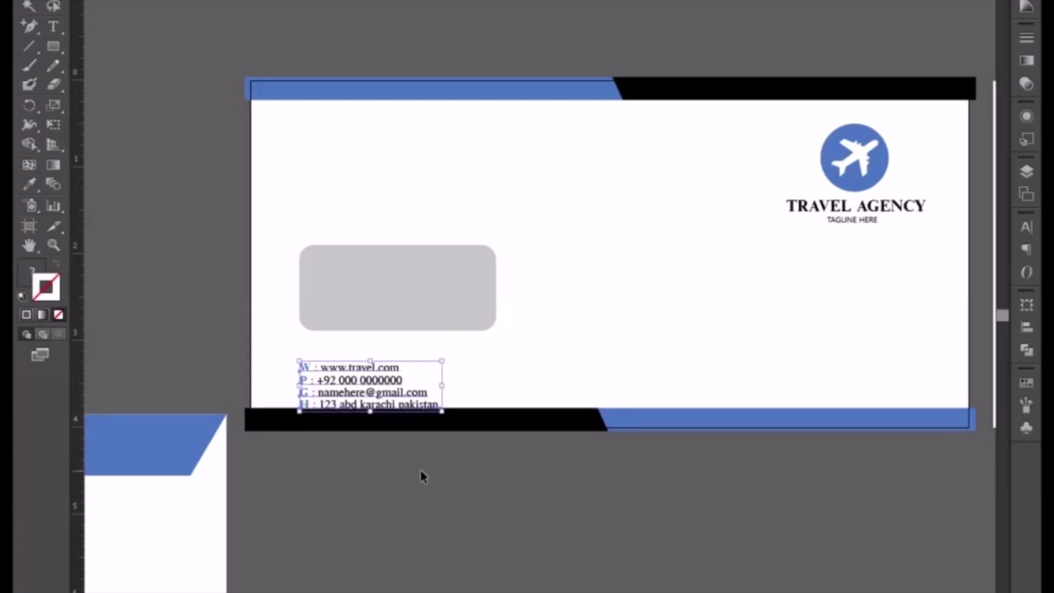
key("shift+Down")
key("shift+Down")
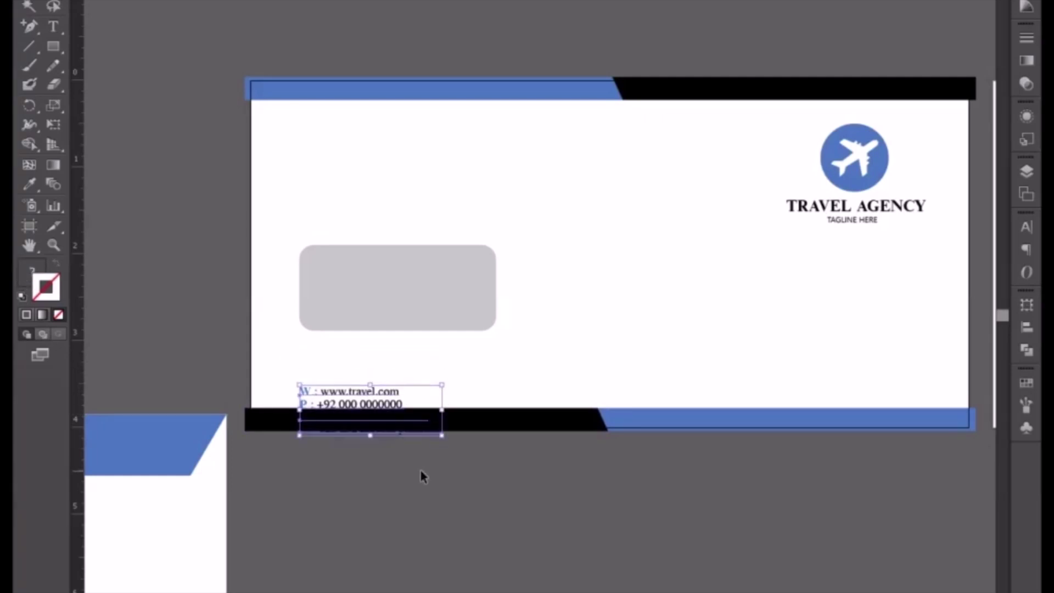
left_click(360, 392, "shift")
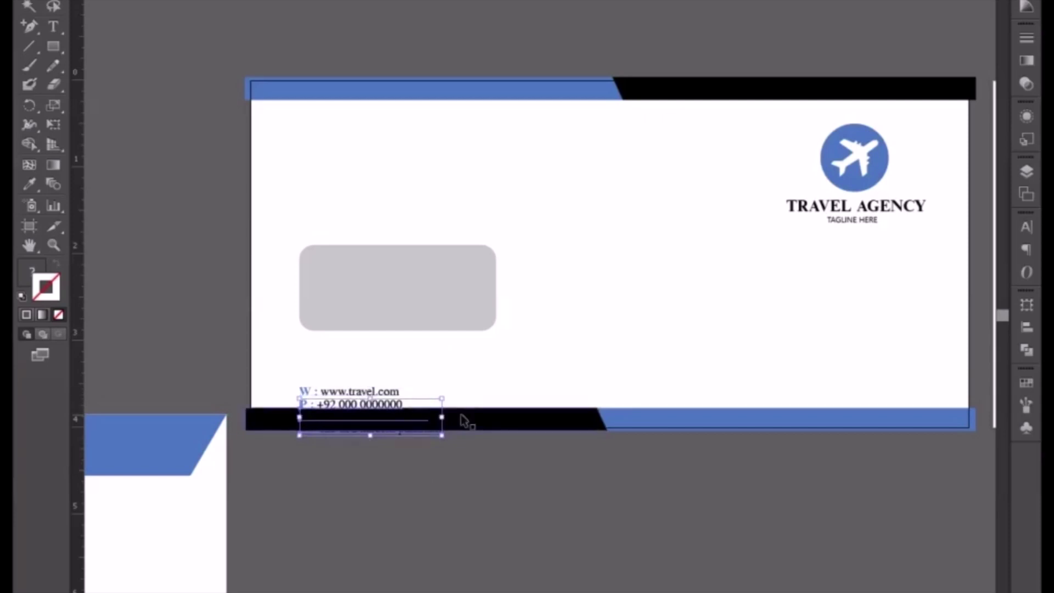
key("shift+Right")
key("shift+Right")
key("shift+Right")
key("shift+Right")
key("shift+Right")
key("shift+Right")
key("shift+Right")
key("shift+Right")
key("shift+Right")
key("shift+Right")
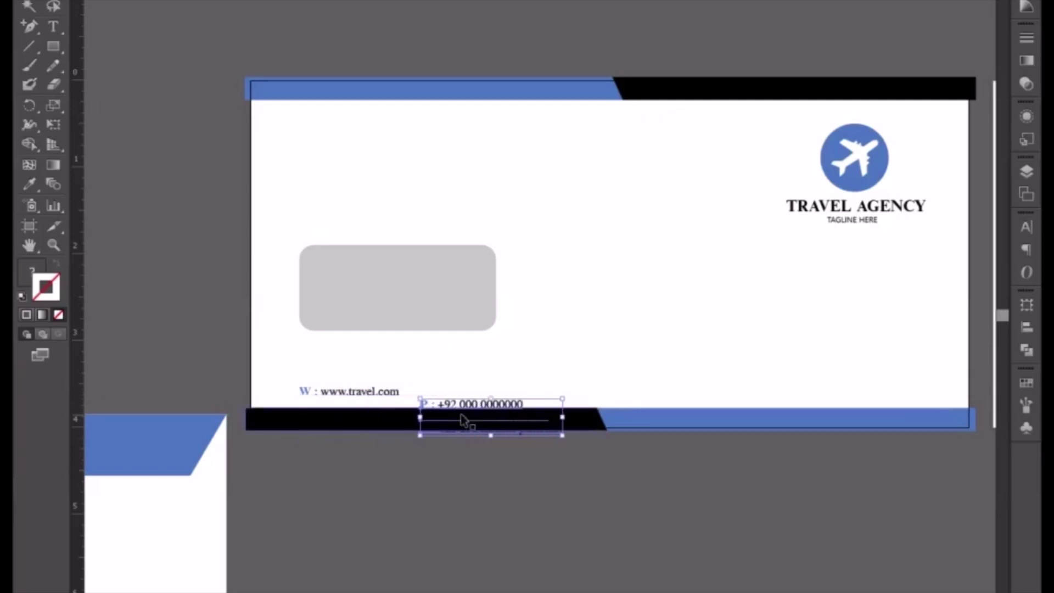
key("shift+Right")
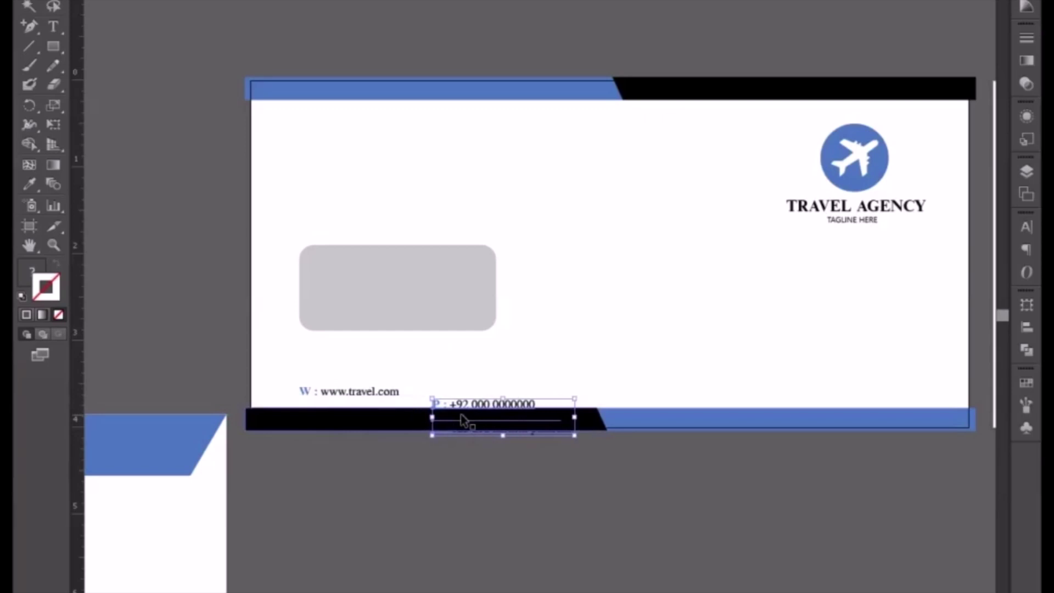
key("shift+Up")
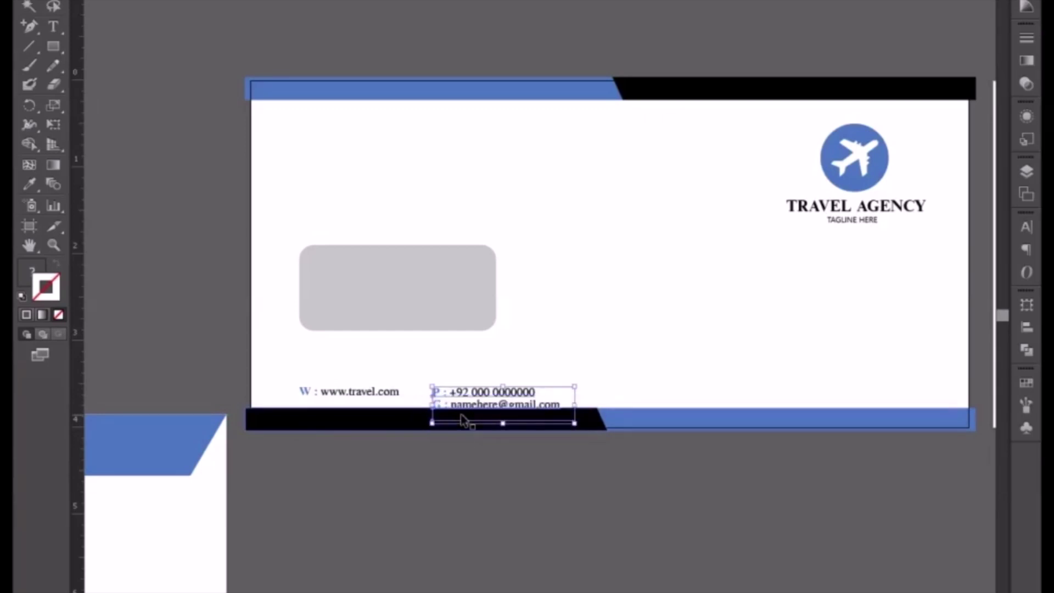
Step: Nudge the e-mail and address lines right into the same row
left_click(571, 423)
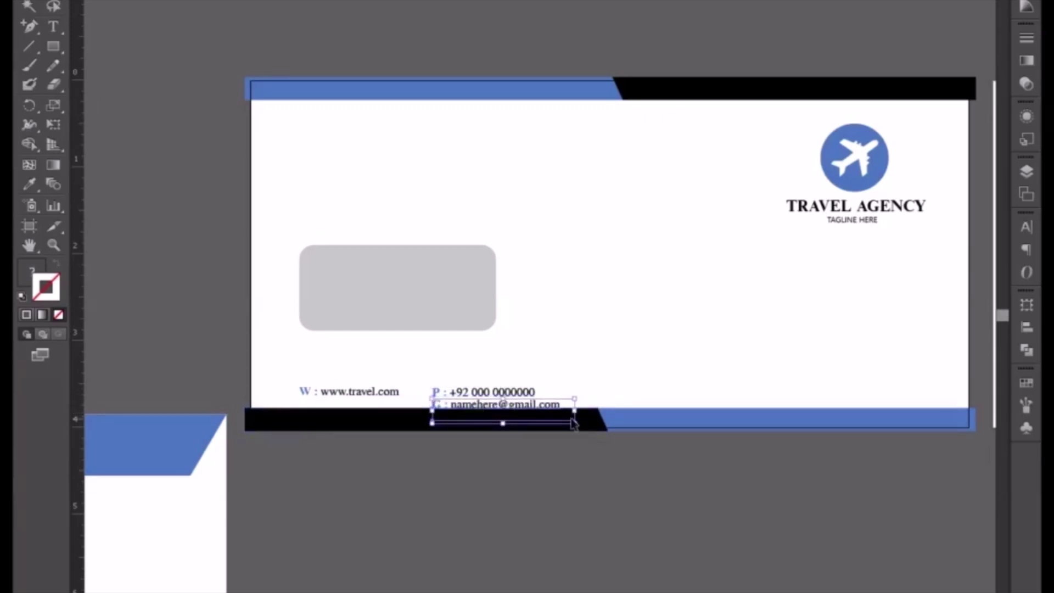
key("shift+Right")
key("shift+Right")
key("shift+Right")
key("shift+Right")
key("shift+Right")
key("shift+Right")
key("shift+Right")
key("shift+Right")
key("shift+Right")
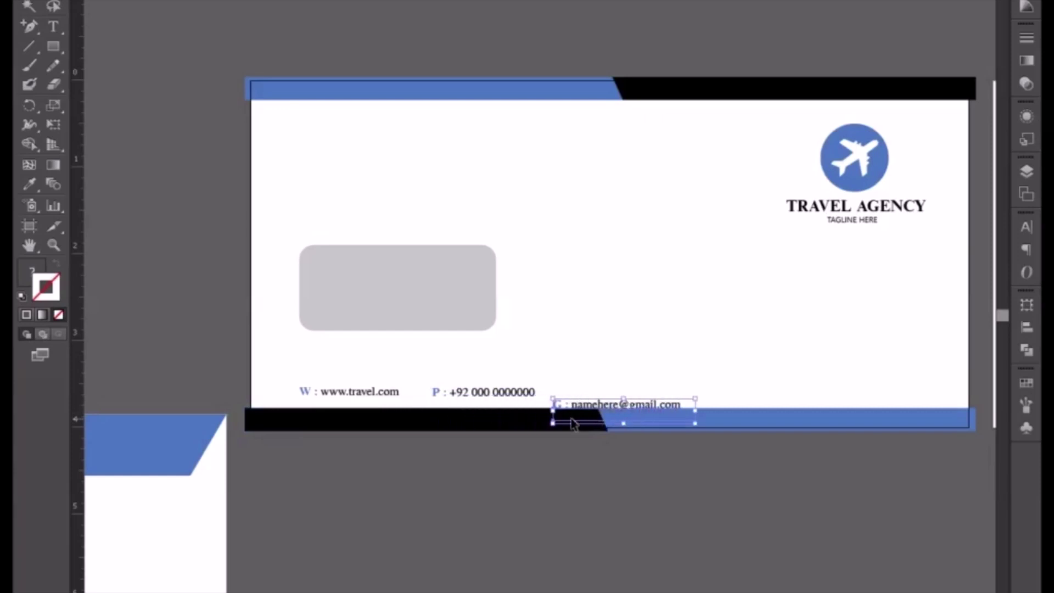
key("shift+Right")
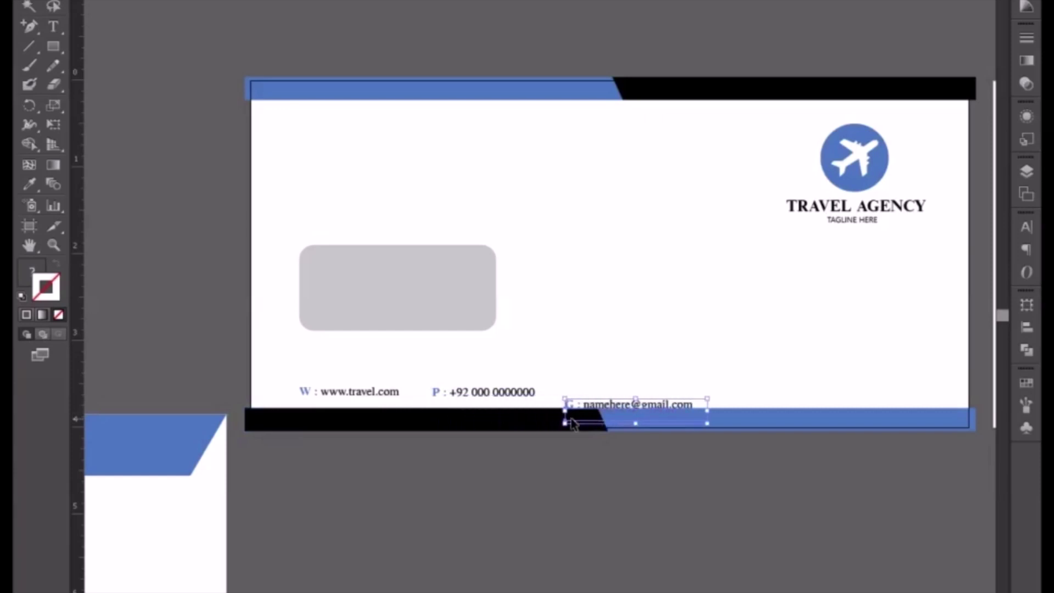
key("shift+Right")
key("shift+Up")
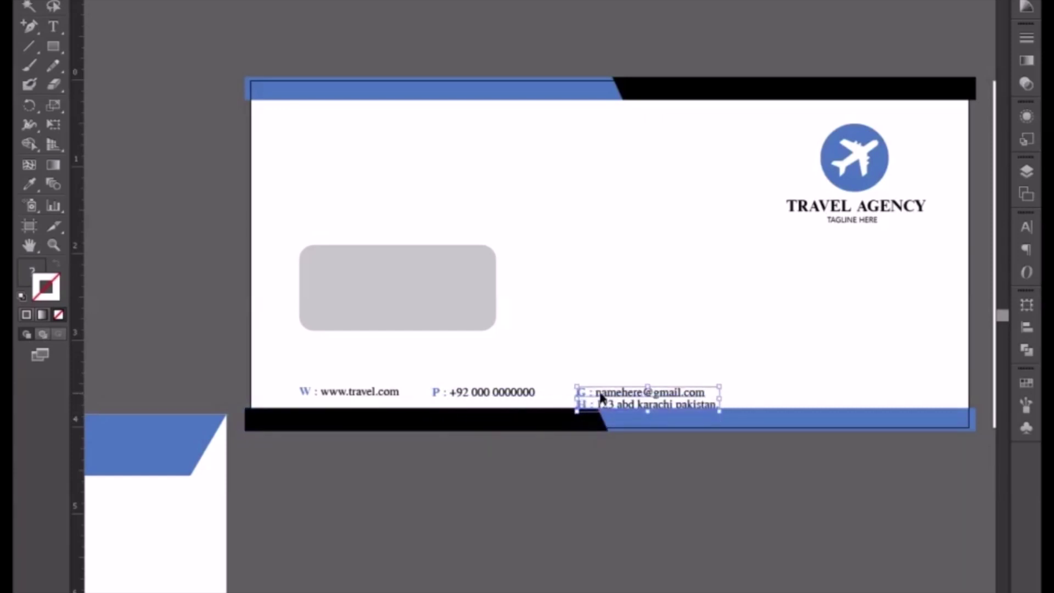
left_click(601, 402)
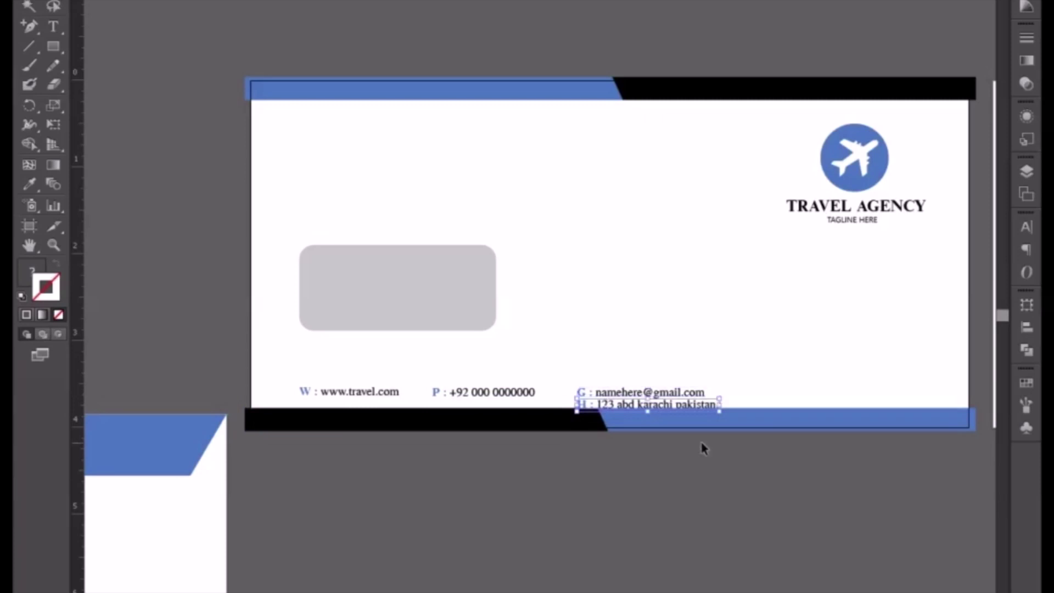
key("shift+Right")
key("shift+Right")
key("shift+Right")
key("shift+Right")
key("shift+Right")
key("shift+Right")
key("shift+Right")
key("shift+Right")
key("shift+Right")
key("shift+Right")
key("shift+Right")
key("shift+Right")
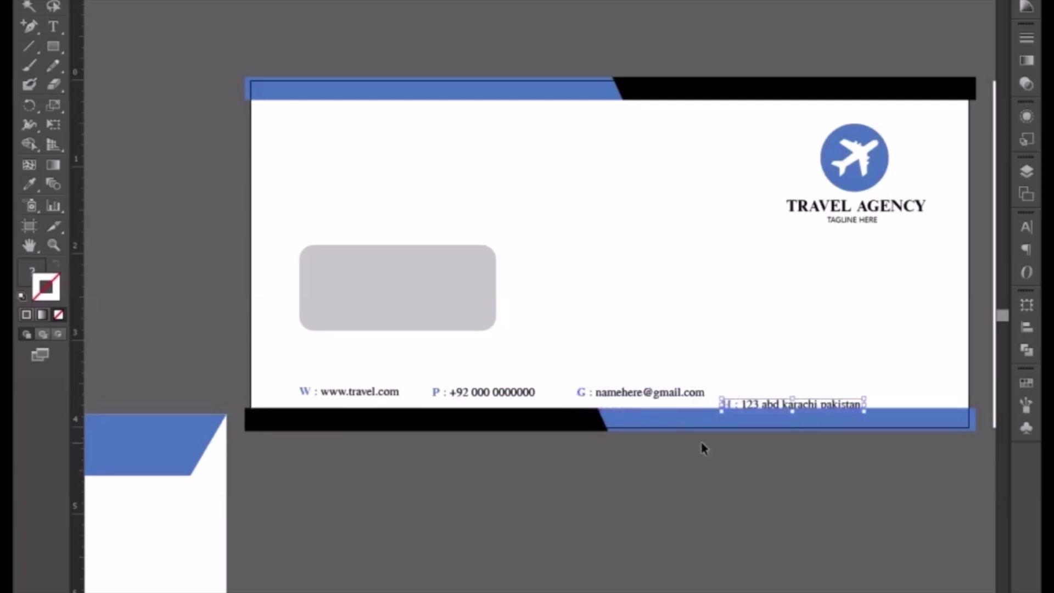
key("shift+Right")
key("shift+Right")
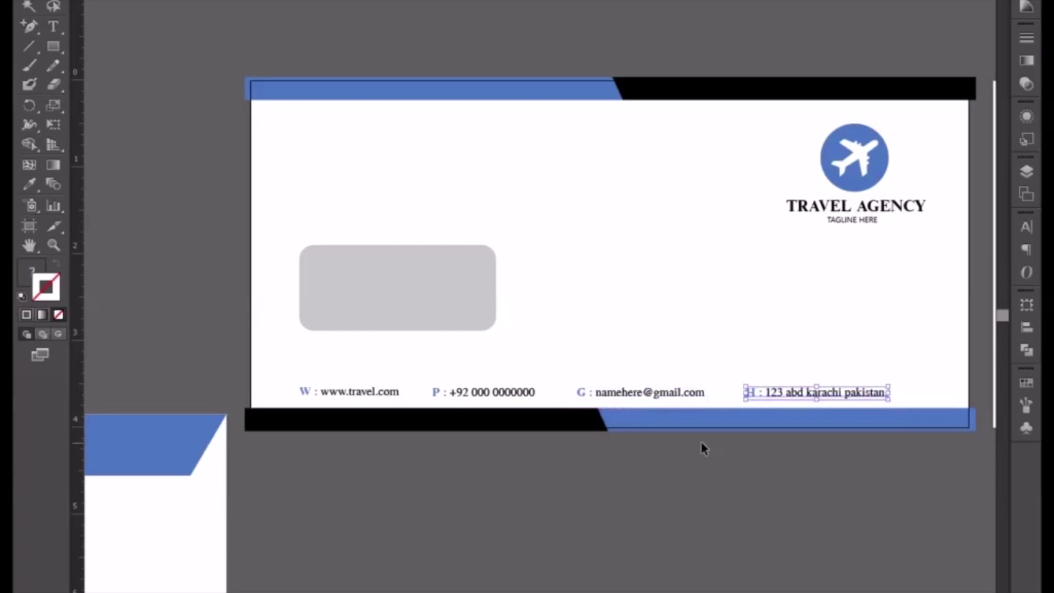
left_click(675, 516)
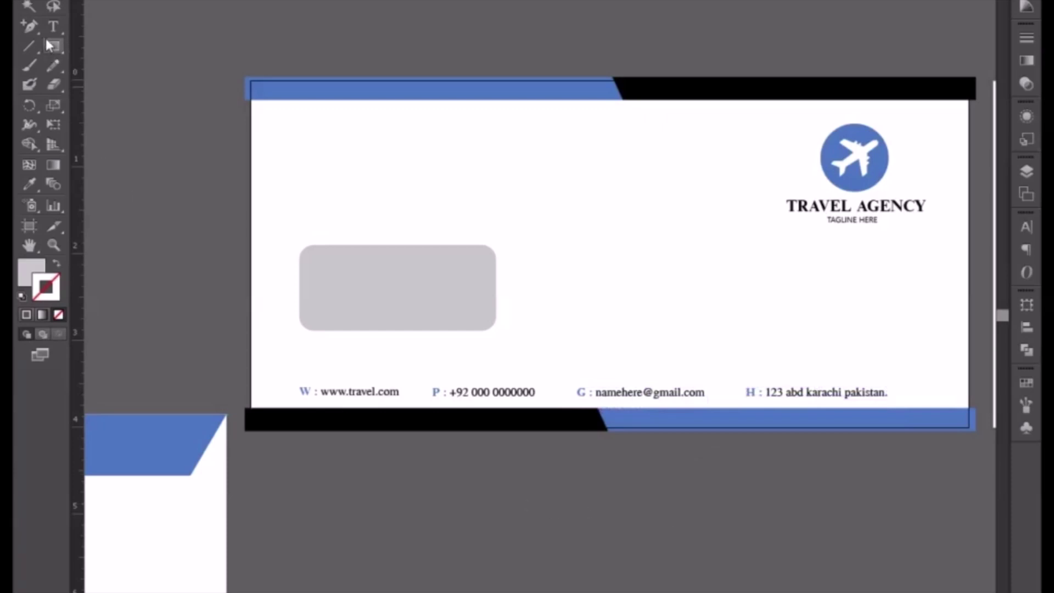
Step: Draw a blue vertical divider line between the web address and the phone number
left_click_drag(29, 26, 84, 30)
left_click_drag(585, 255, 608, 248)
scroll(607, 242, "up", 3)
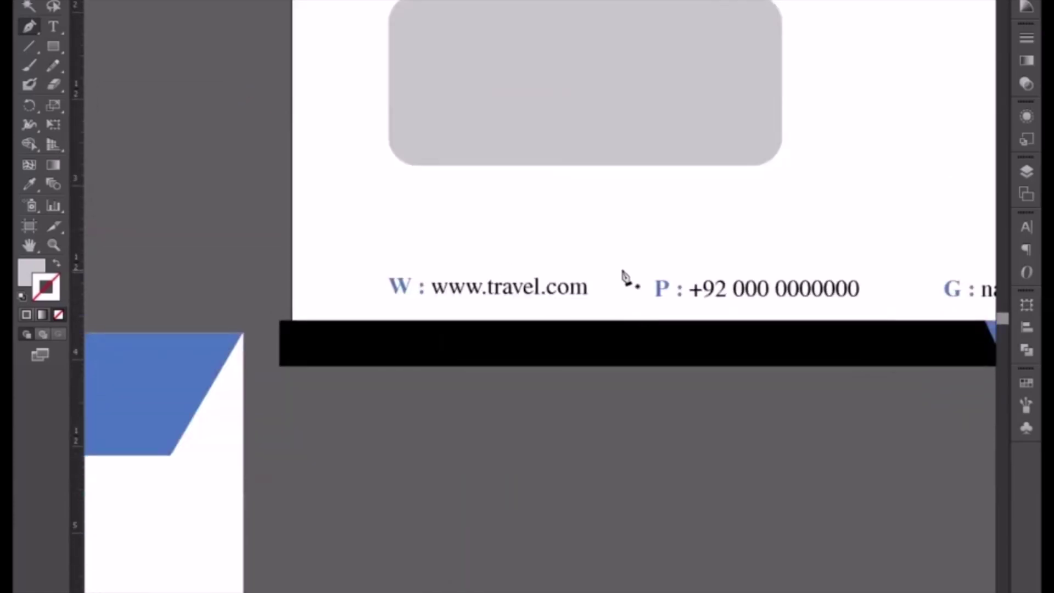
left_click(621, 269)
left_click(621, 303)
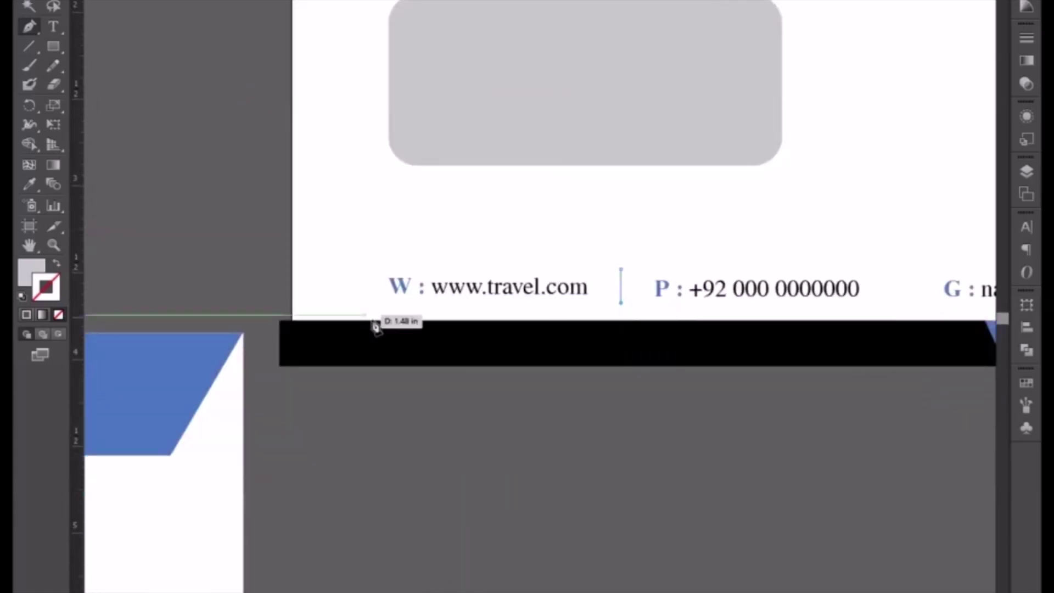
left_click(28, 183)
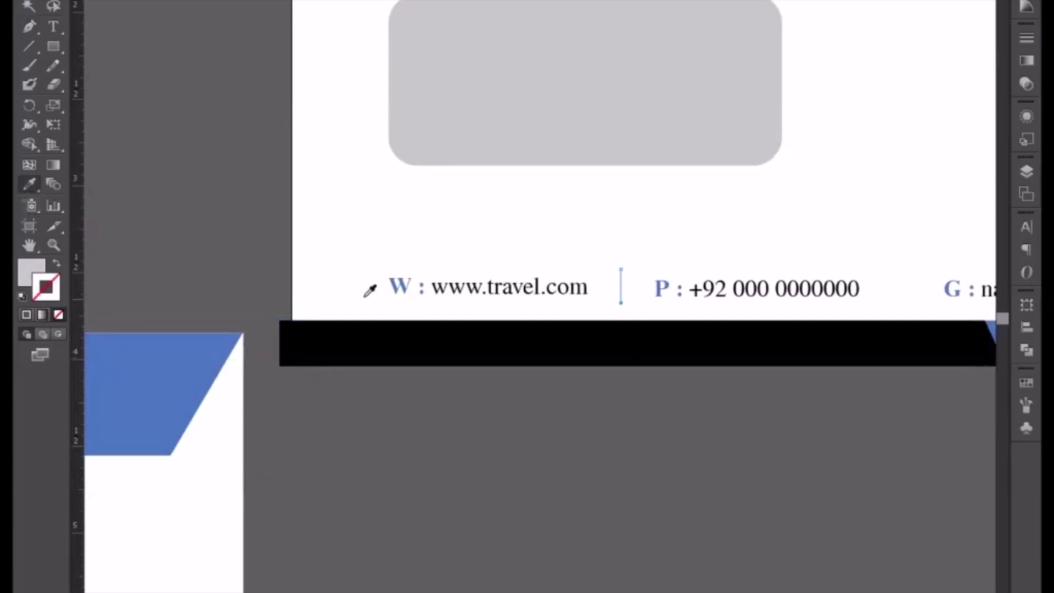
left_click(401, 284)
left_click(52, 282)
left_click(56, 263)
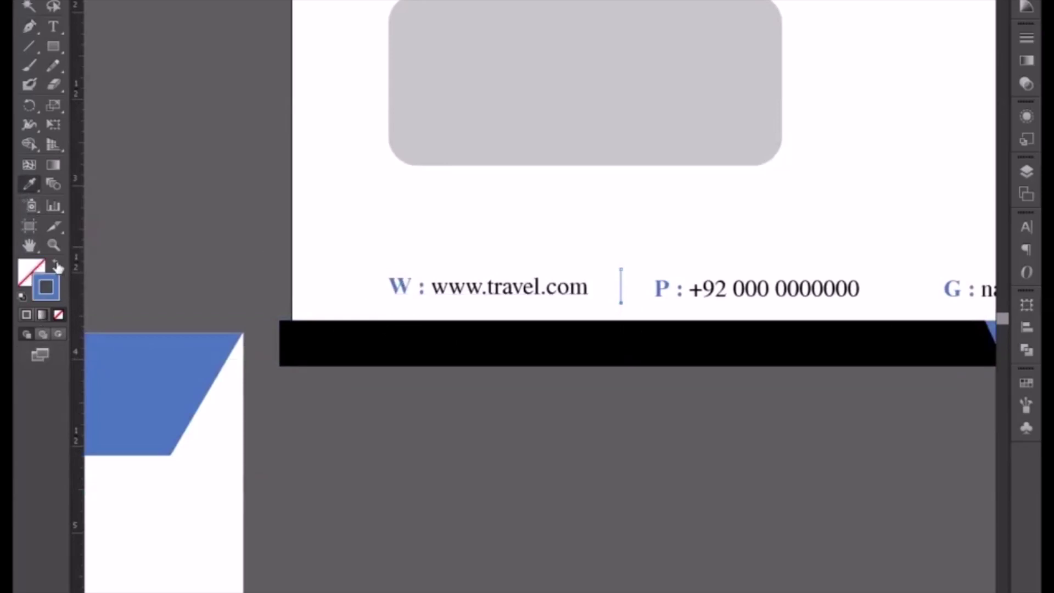
left_click(666, 482)
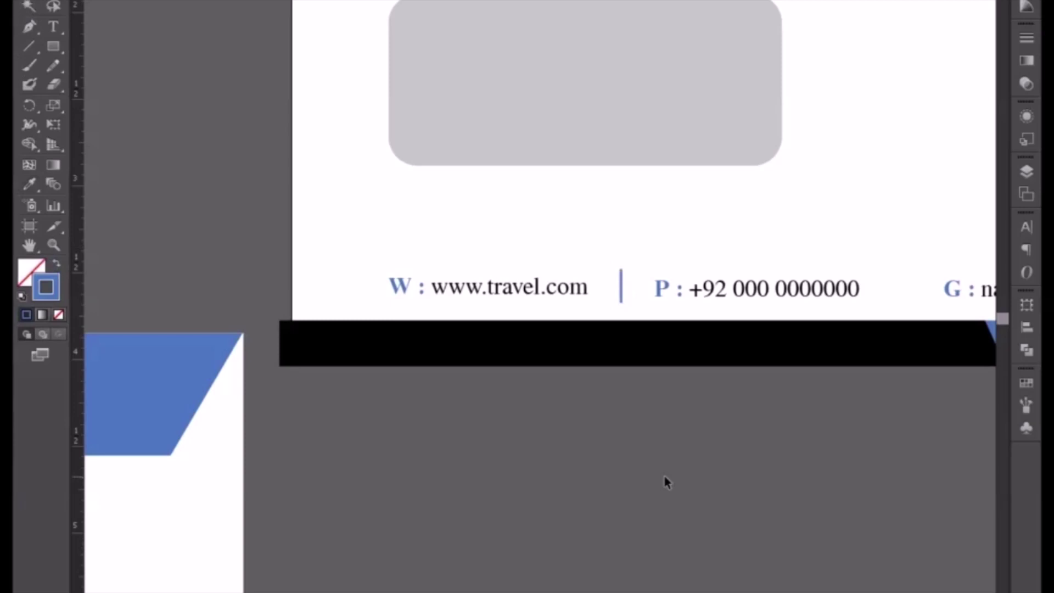
Step: Alt-drag copies of the divider between phone and e-mail and before the address
key("ctrl+plus")
left_click_drag(567, 444, 403, 450)
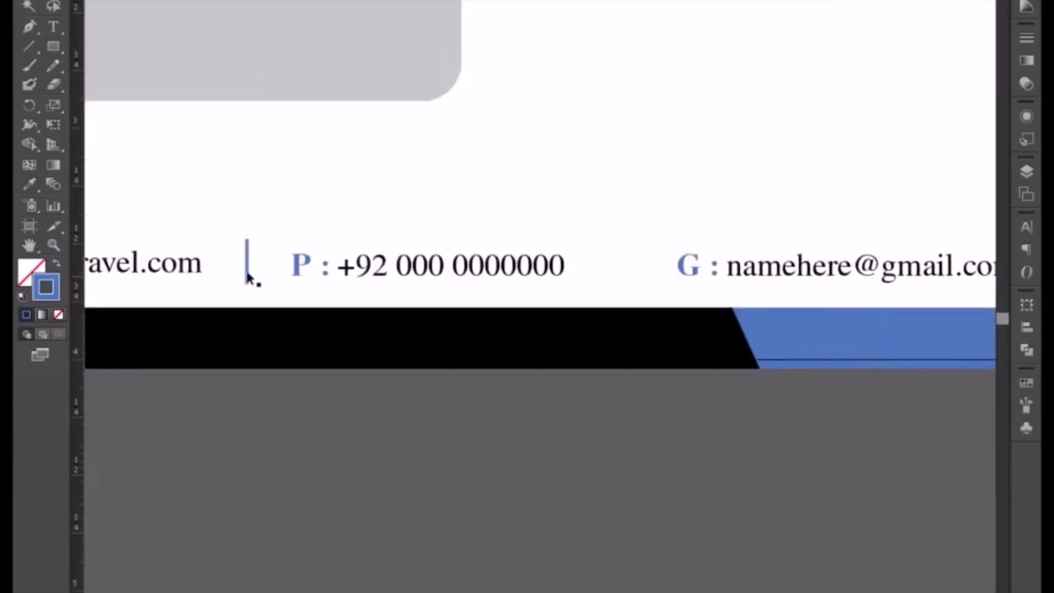
left_click_drag(248, 274, 638, 281)
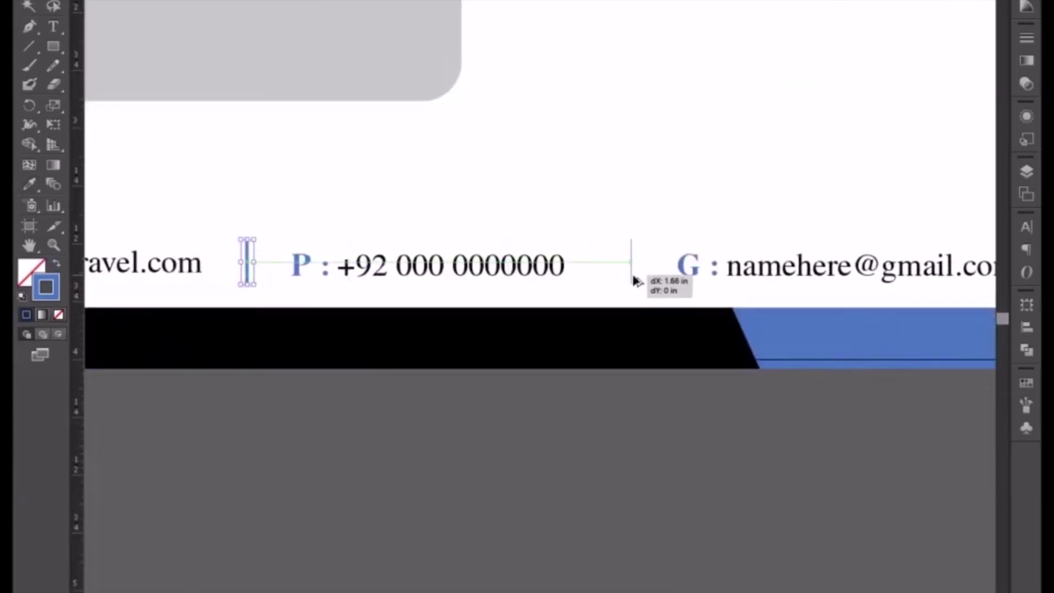
left_click_drag(639, 281, 636, 281)
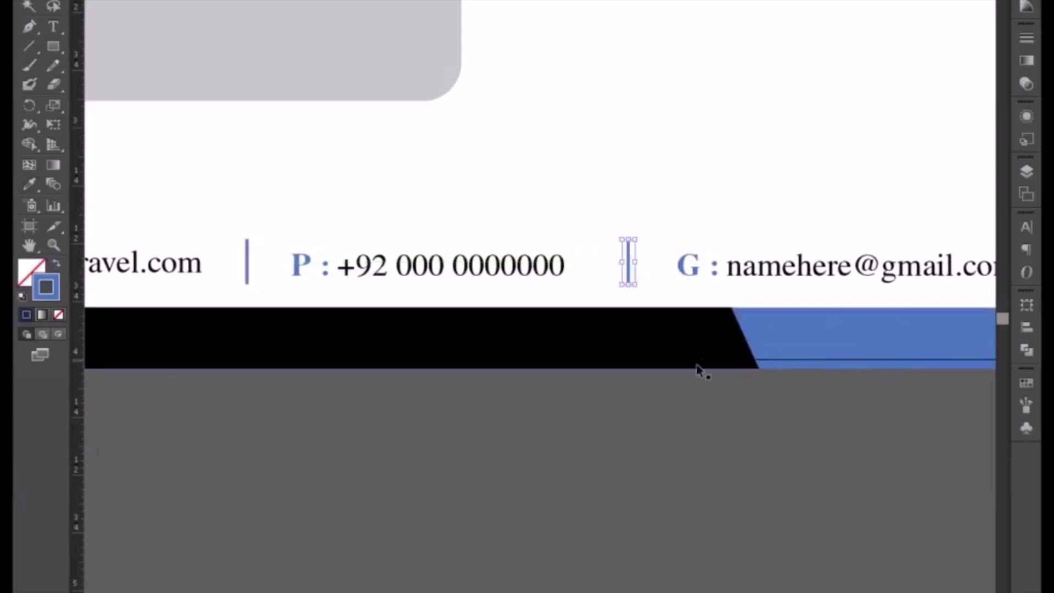
left_click_drag(394, 350, 22, 340)
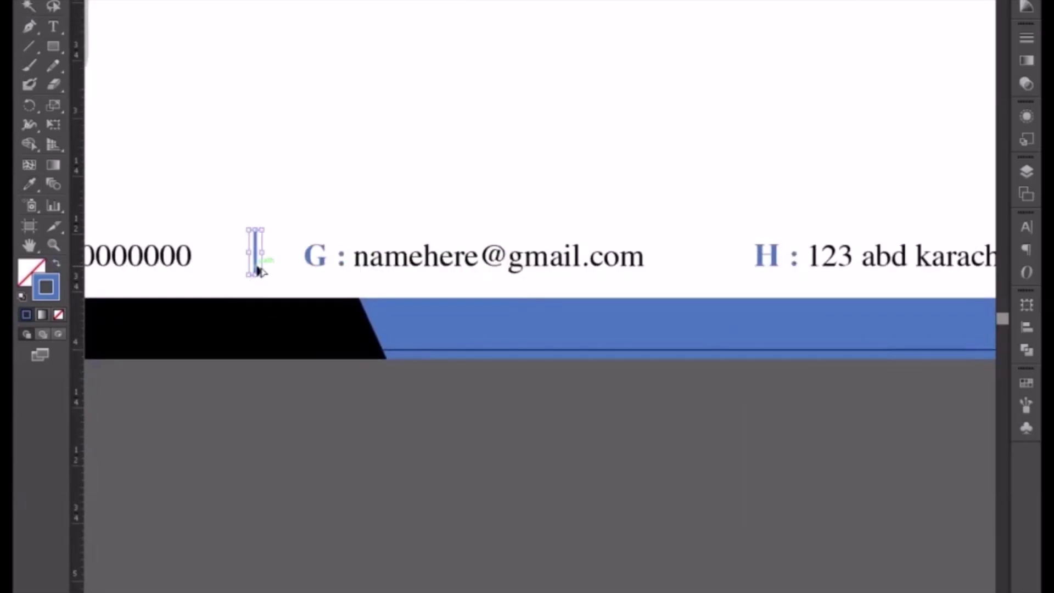
left_click_drag(259, 270, 705, 269)
Step: Move the travel agency logo slightly lower on the envelope front
key("ctrl+minus")
key("ctrl+minus")
key("ctrl+minus")
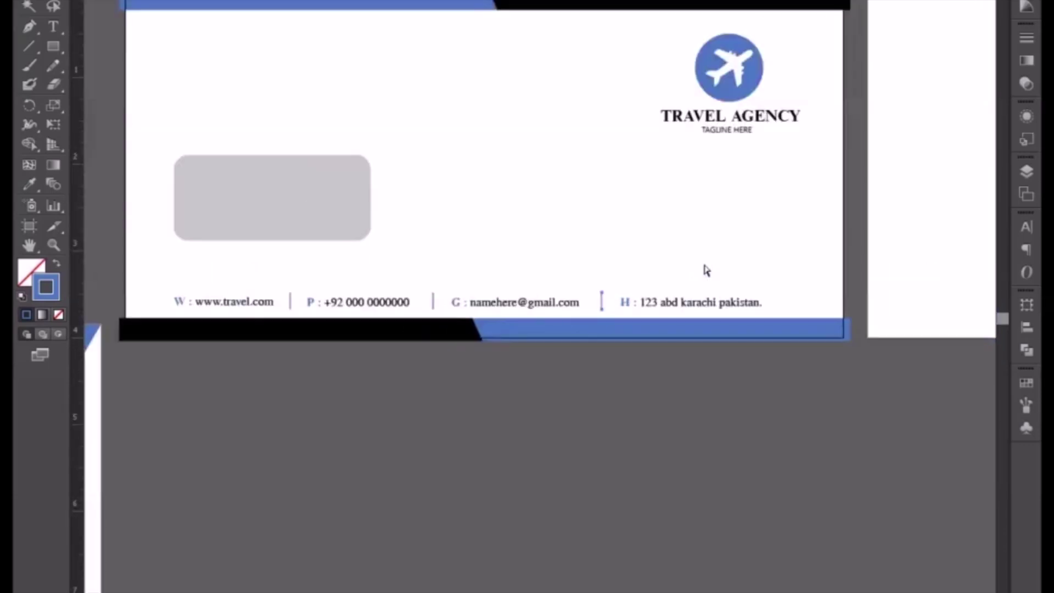
key("ctrl+minus")
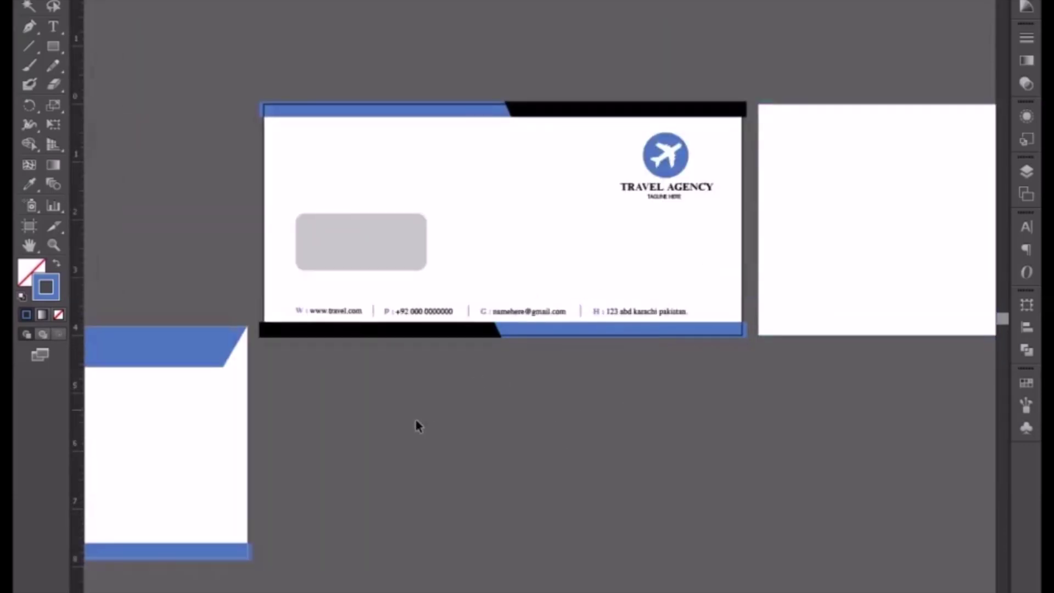
left_click(671, 166)
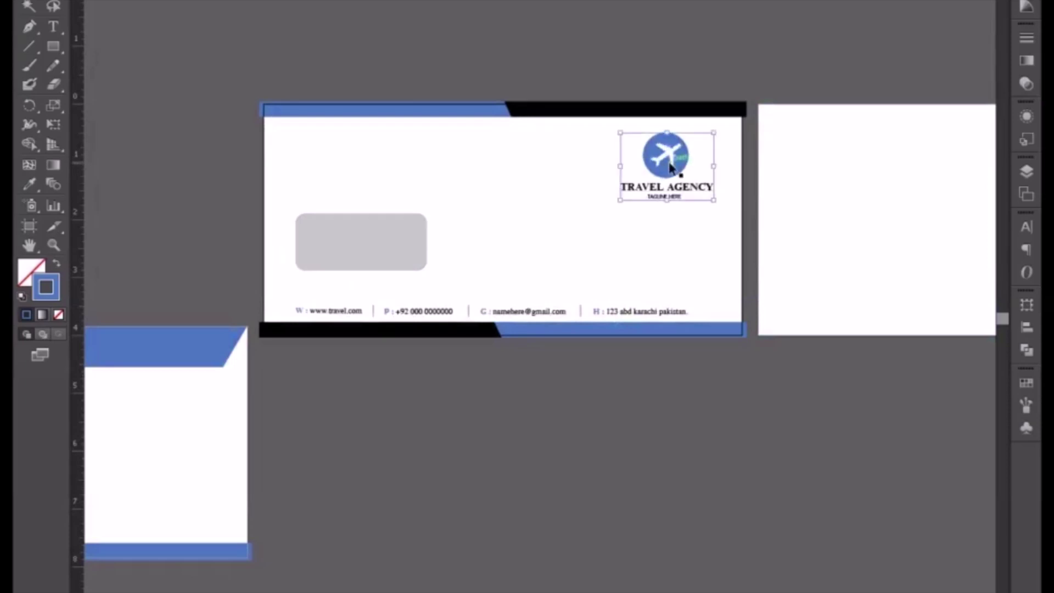
left_click(521, 180)
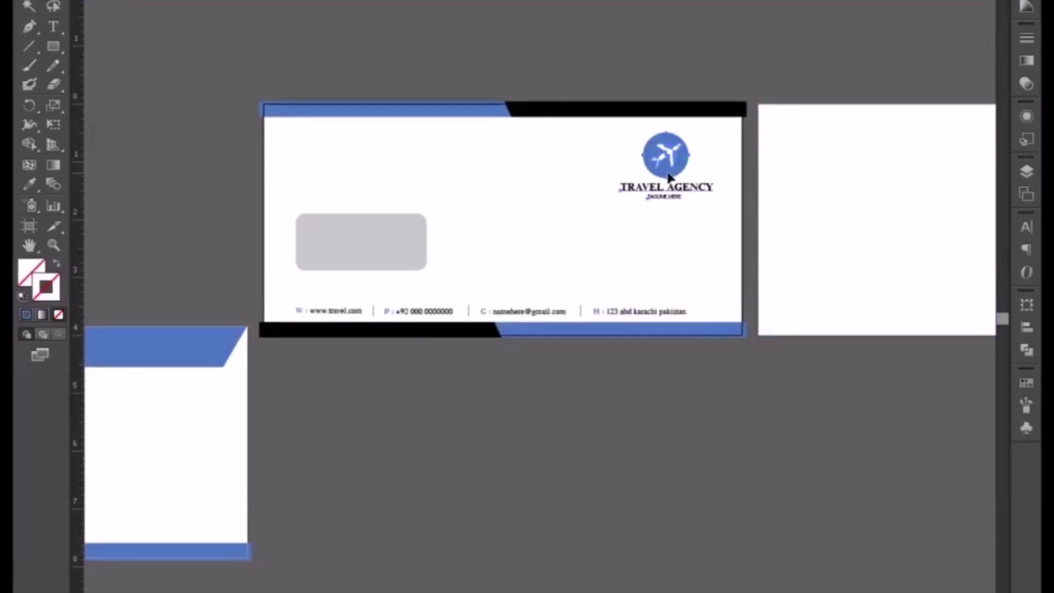
left_click_drag(669, 177, 669, 185)
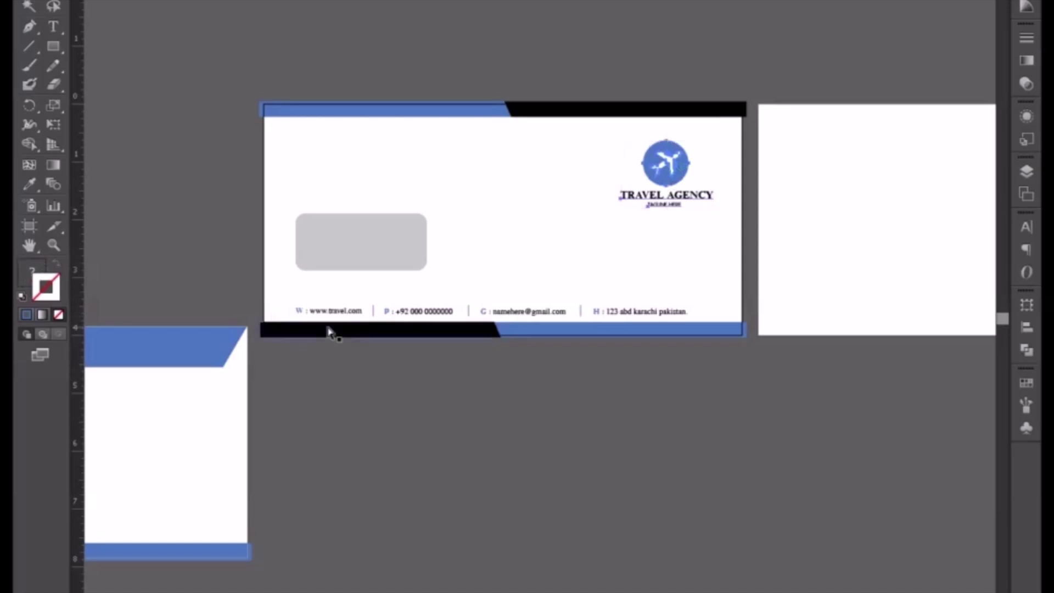
Step: Nudge phone, e-mail and address right in stages so the four entries space evenly
key("ctrl+plus")
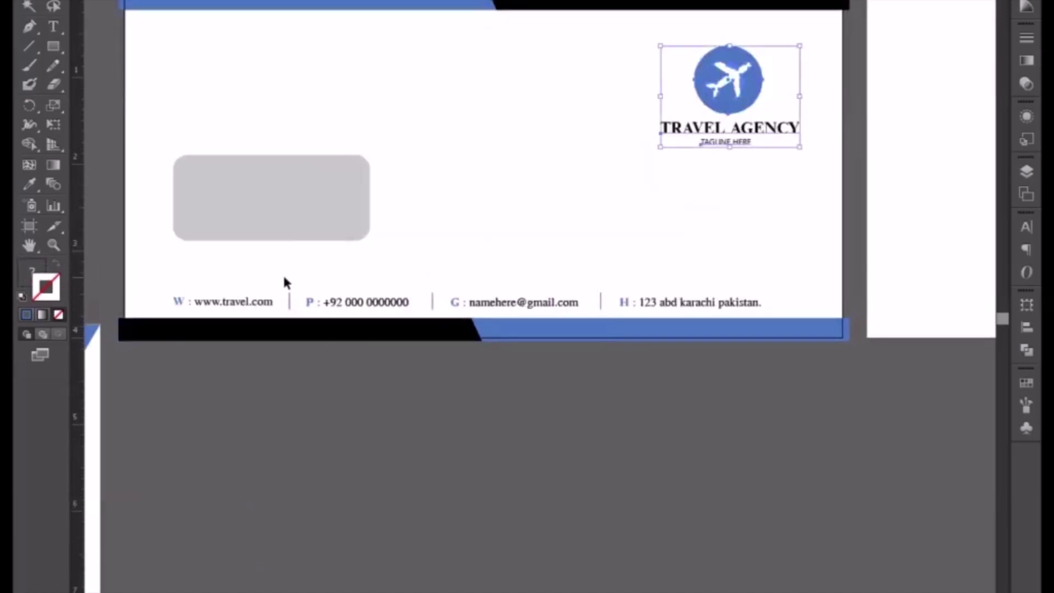
left_click_drag(284, 282, 680, 316)
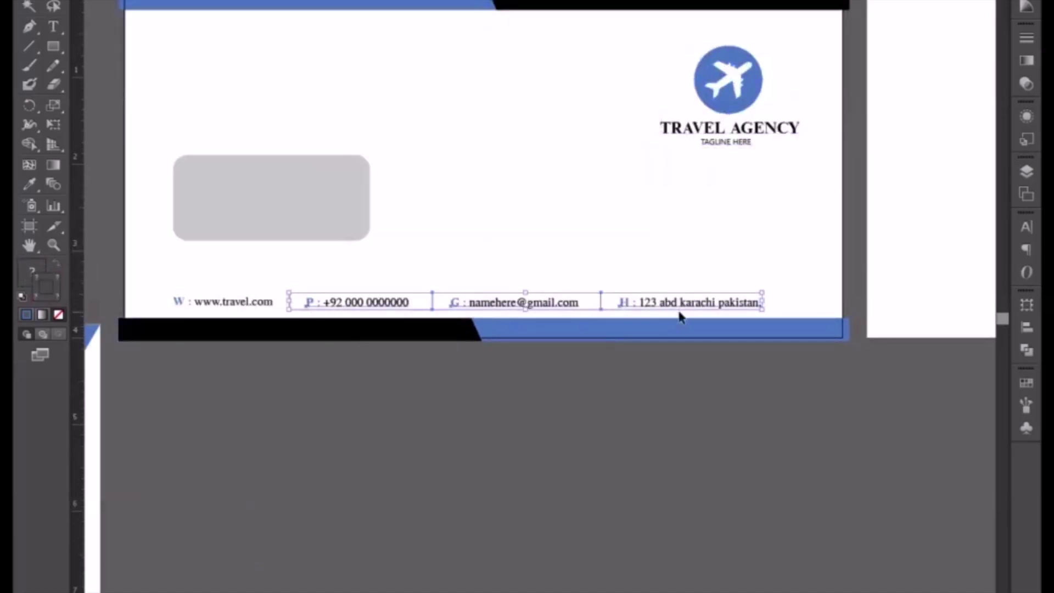
key("shift+Right")
left_click(364, 391)
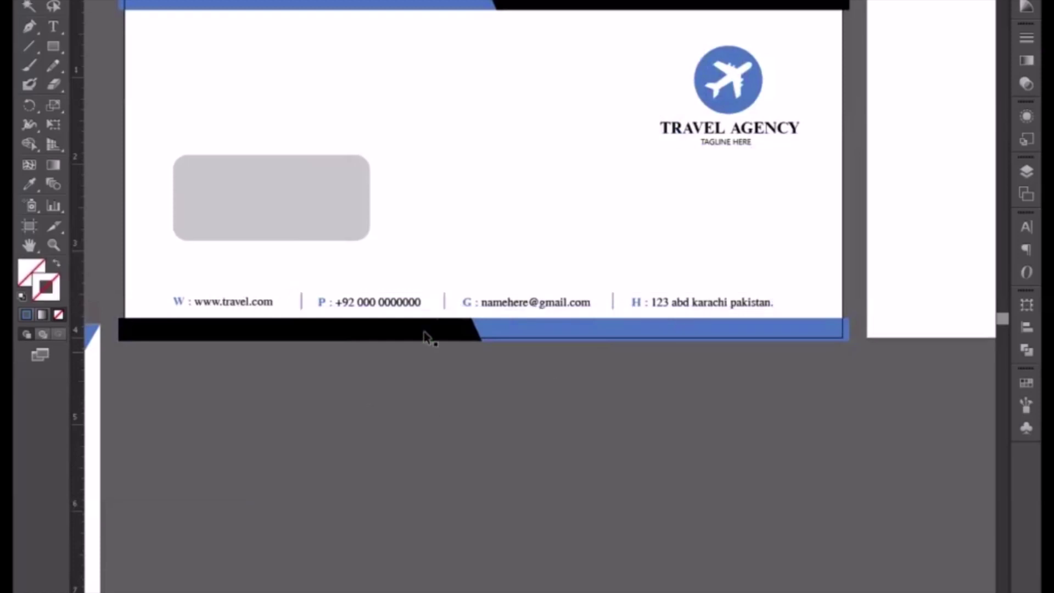
left_click_drag(435, 276, 687, 312)
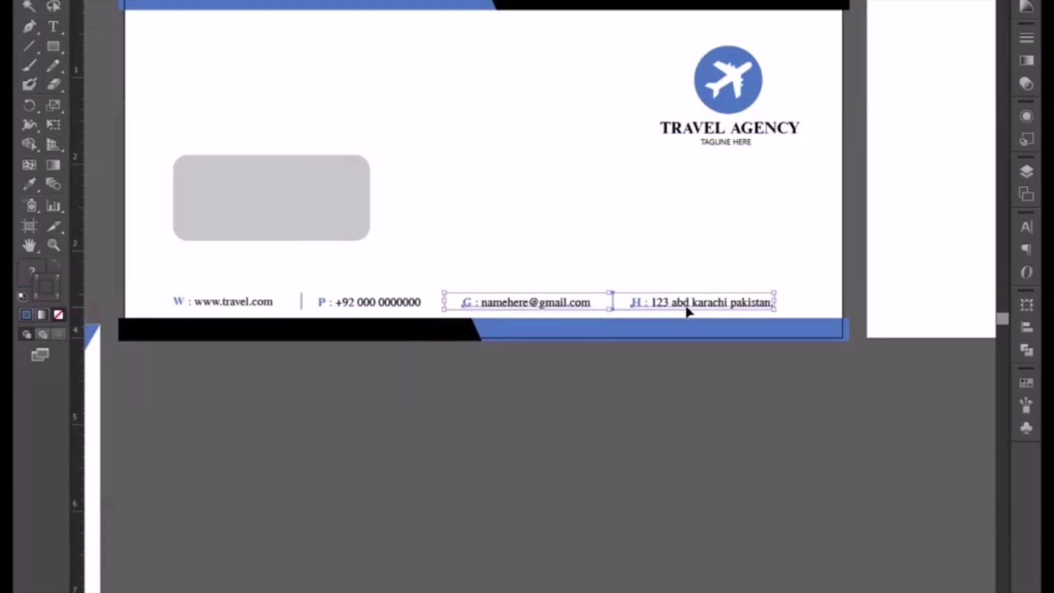
key("shift+Right")
left_click(618, 240)
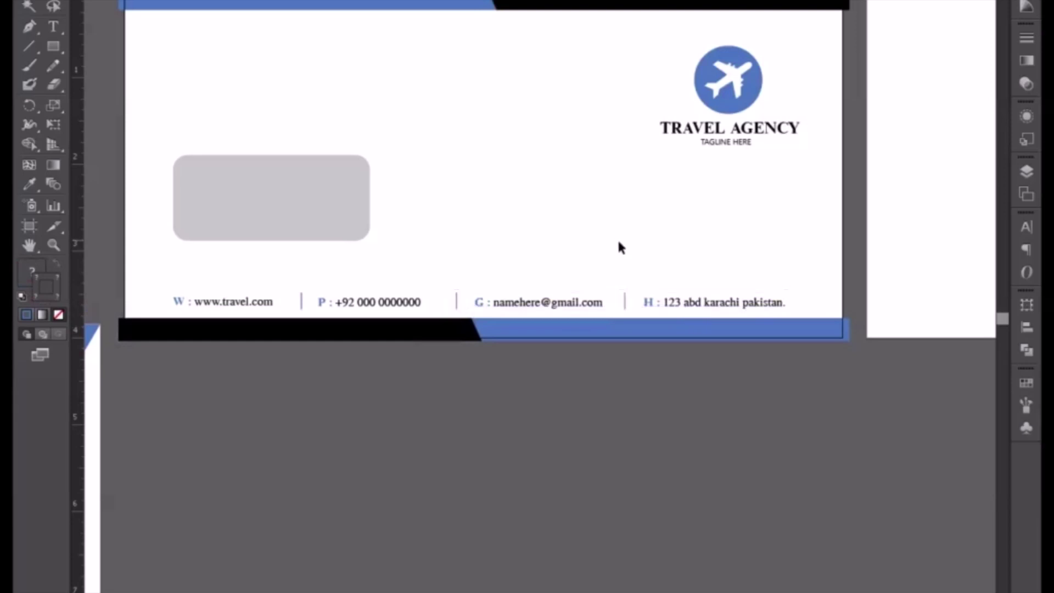
left_click_drag(619, 242, 670, 314)
key("shift+Right")
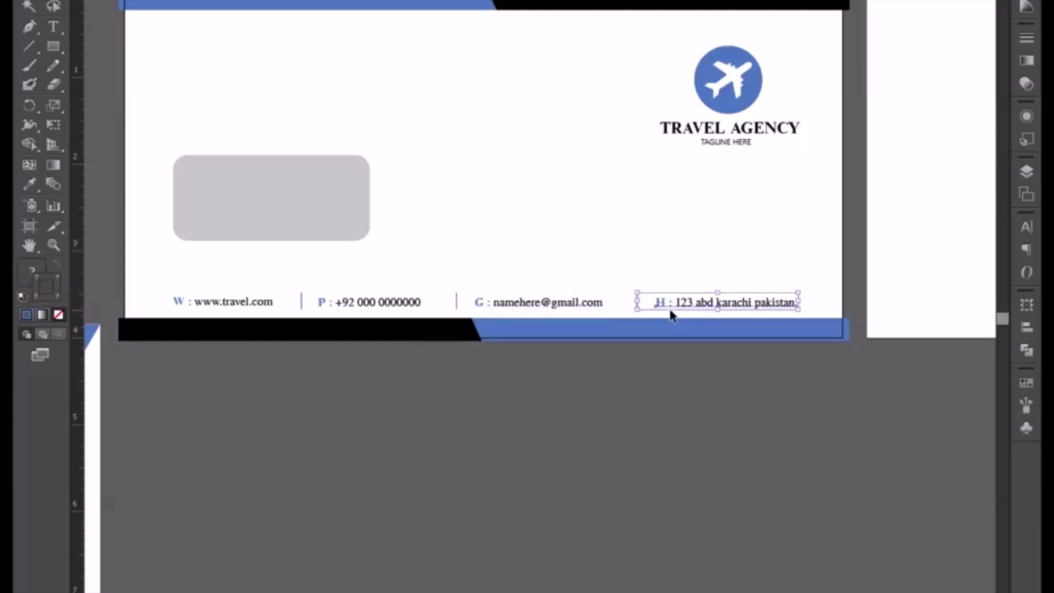
left_click(642, 405)
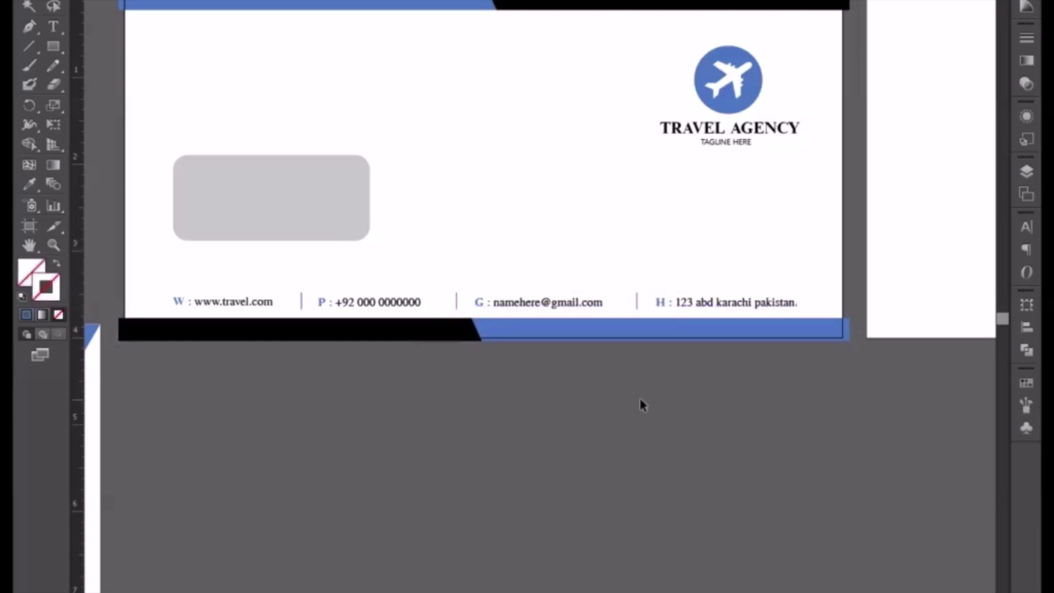
key("ctrl+minus")
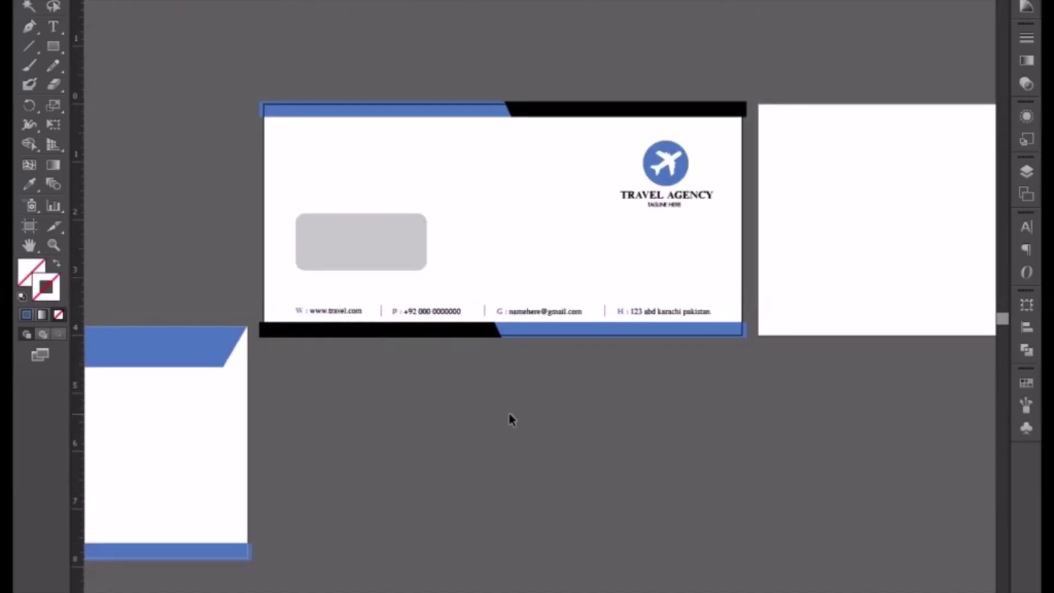
Step: Swap sides: logo group to the upper left, grey window box to the right
double_click(666, 165)
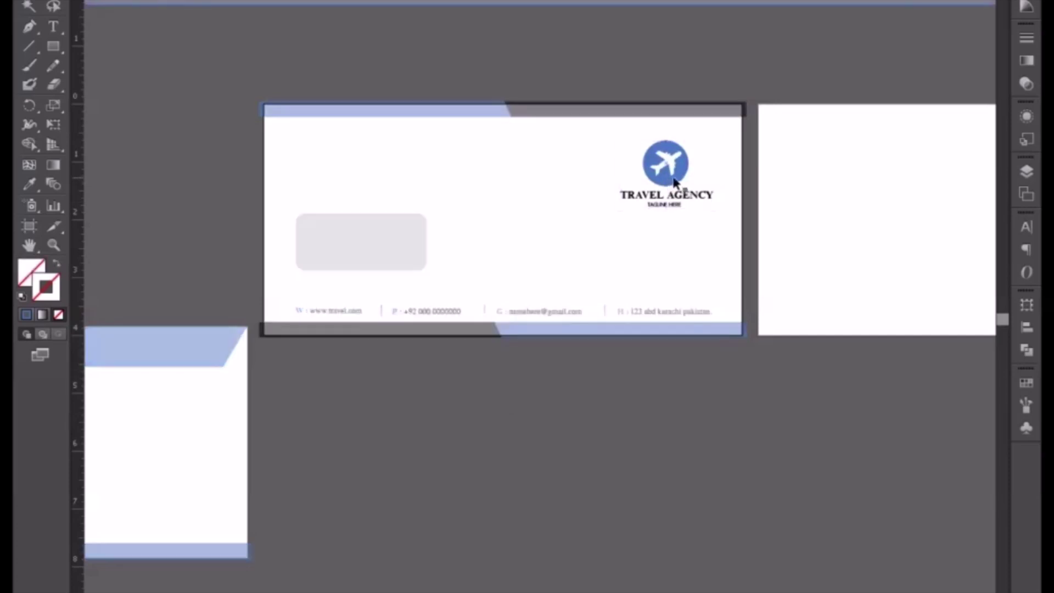
double_click(538, 168)
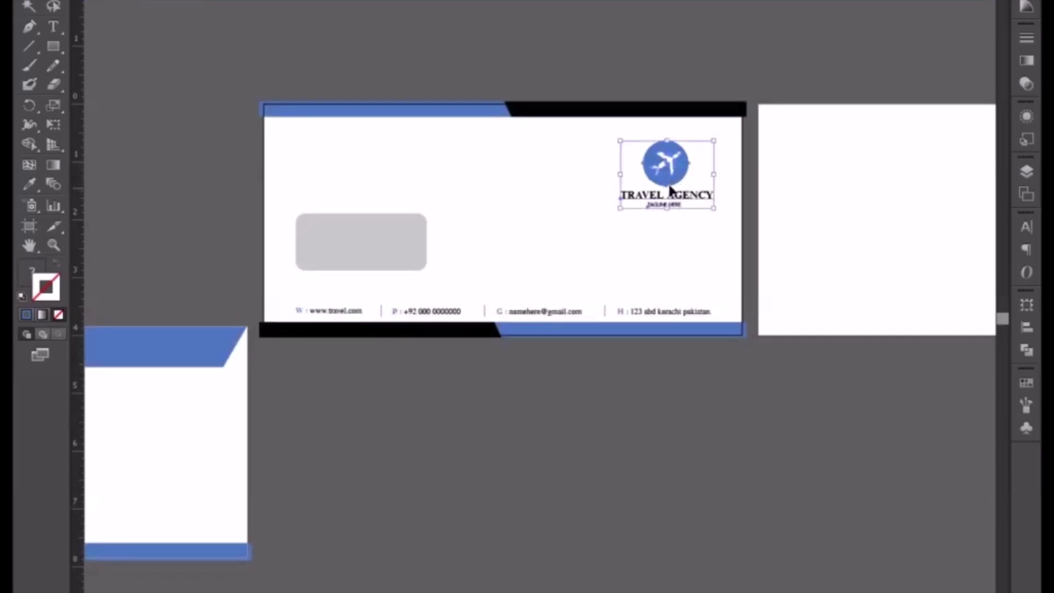
left_click_drag(623, 183, 347, 180)
left_click_drag(358, 248, 645, 255)
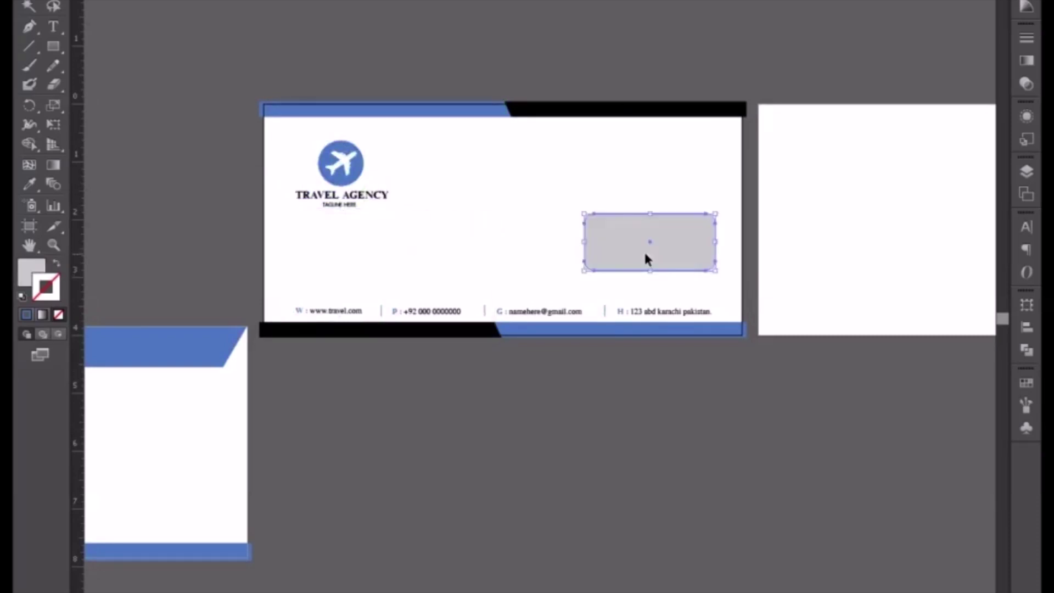
left_click(581, 394)
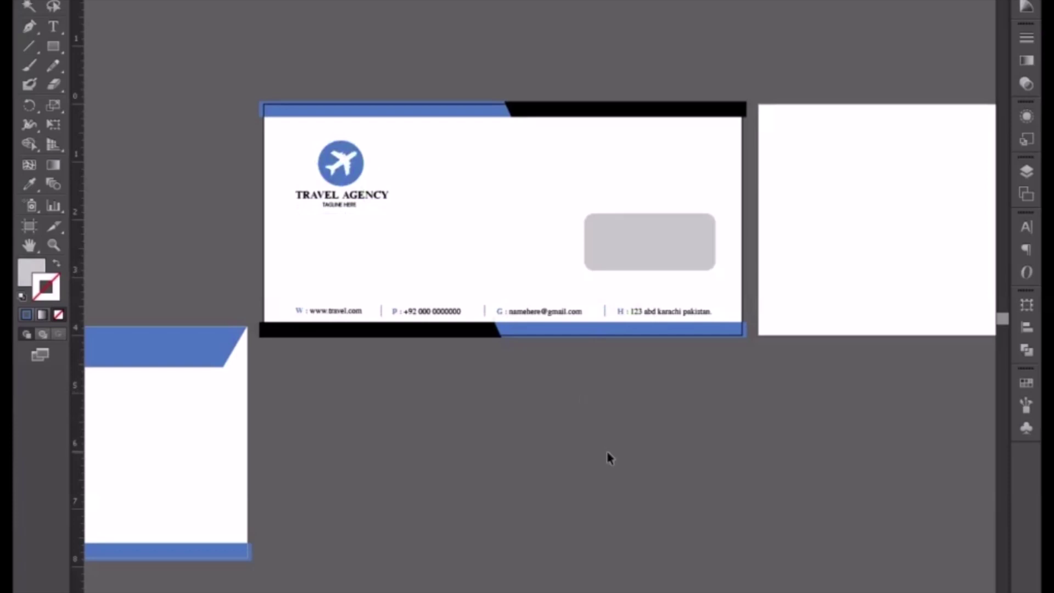
scroll(531, 416, "right", 5)
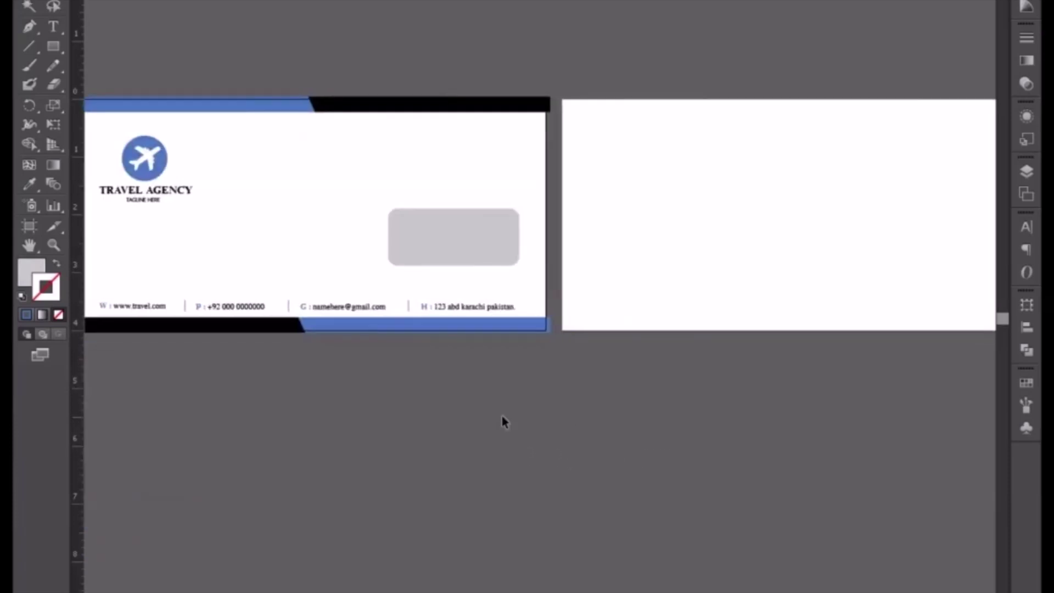
Step: Alt-drag a copy of the black-and-blue footer strip onto the second artboard's bottom edge
key("ctrl+minus")
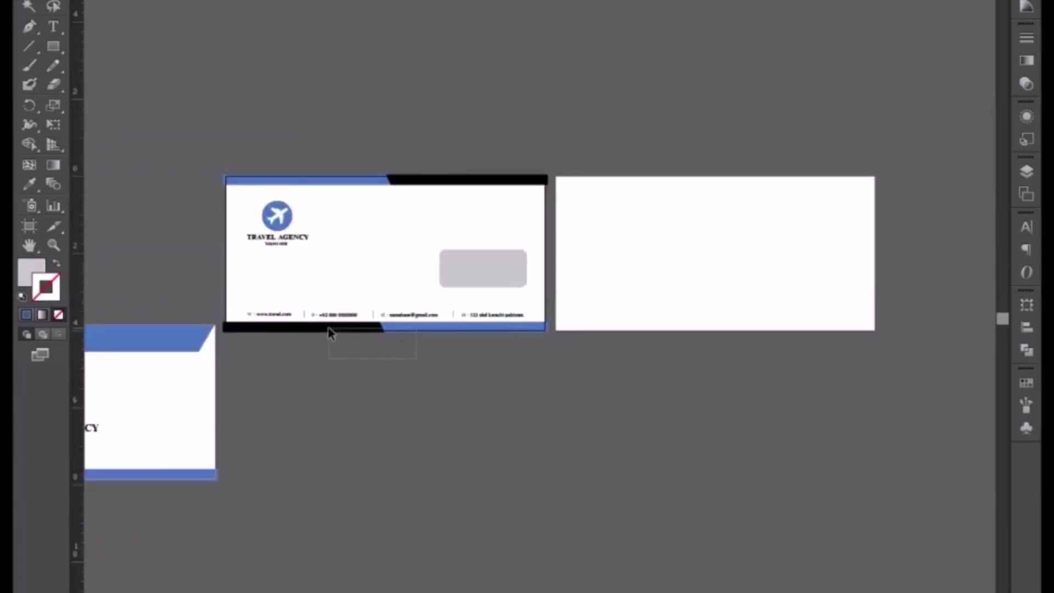
left_click(332, 328)
scroll(459, 364, "right", 4)
left_click_drag(266, 335, 595, 337)
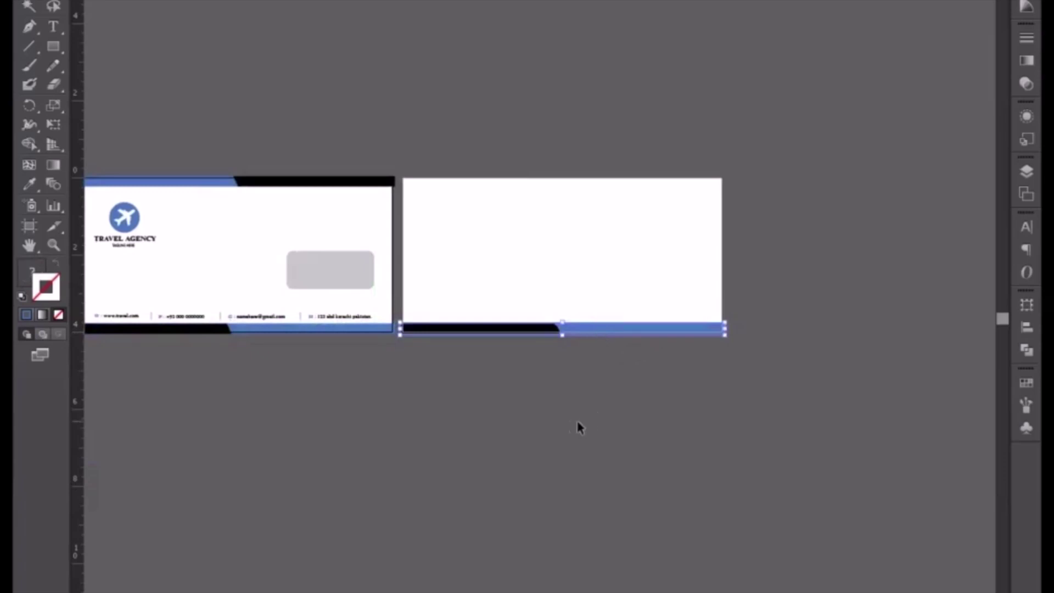
left_click(378, 368)
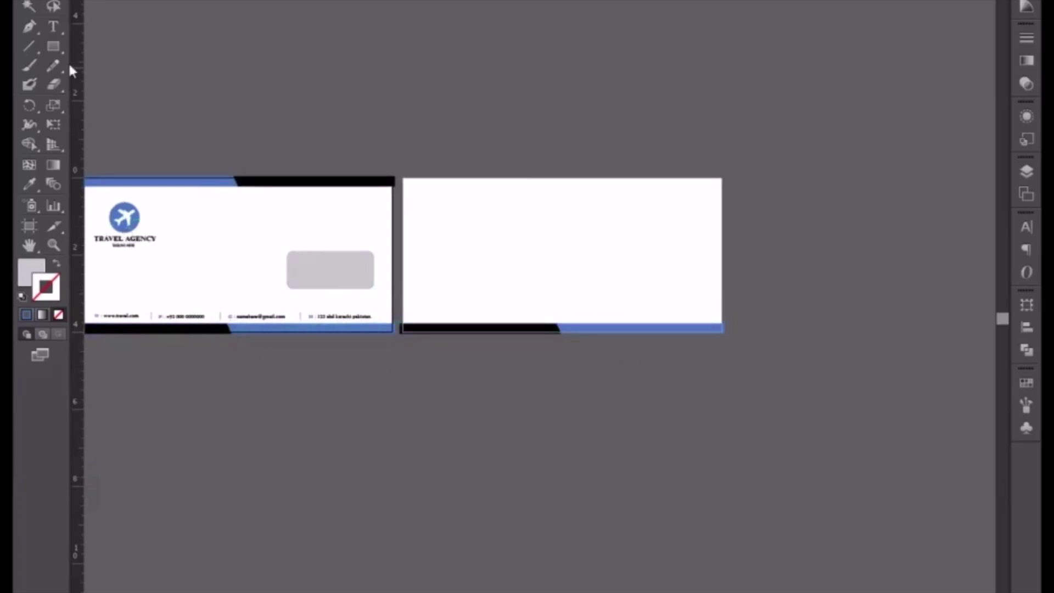
left_click(58, 49)
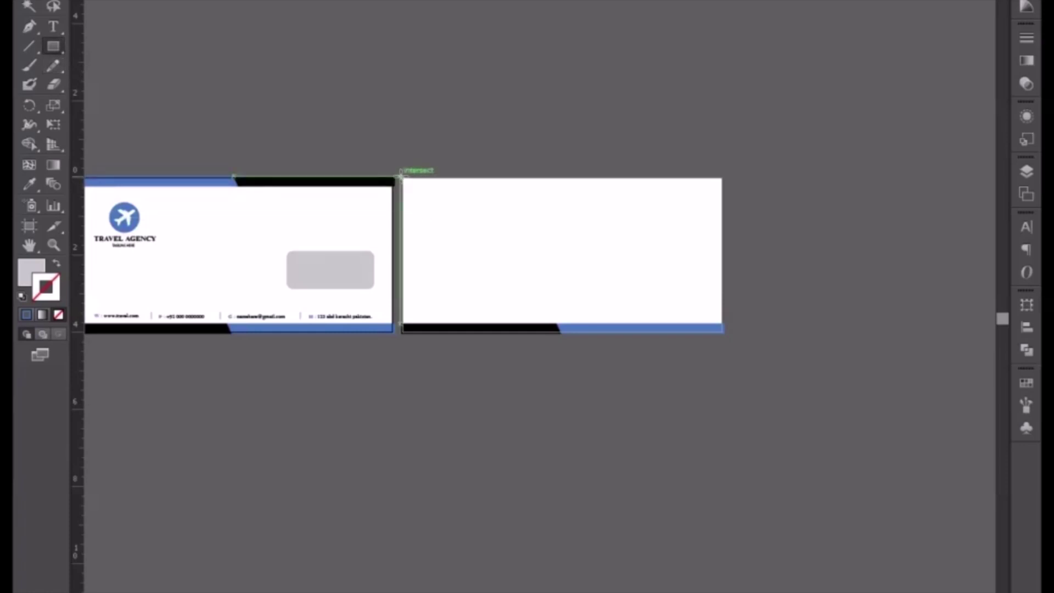
Step: Draw a grey bar across the top of the back artboard and make it taller
left_click_drag(402, 178, 725, 199)
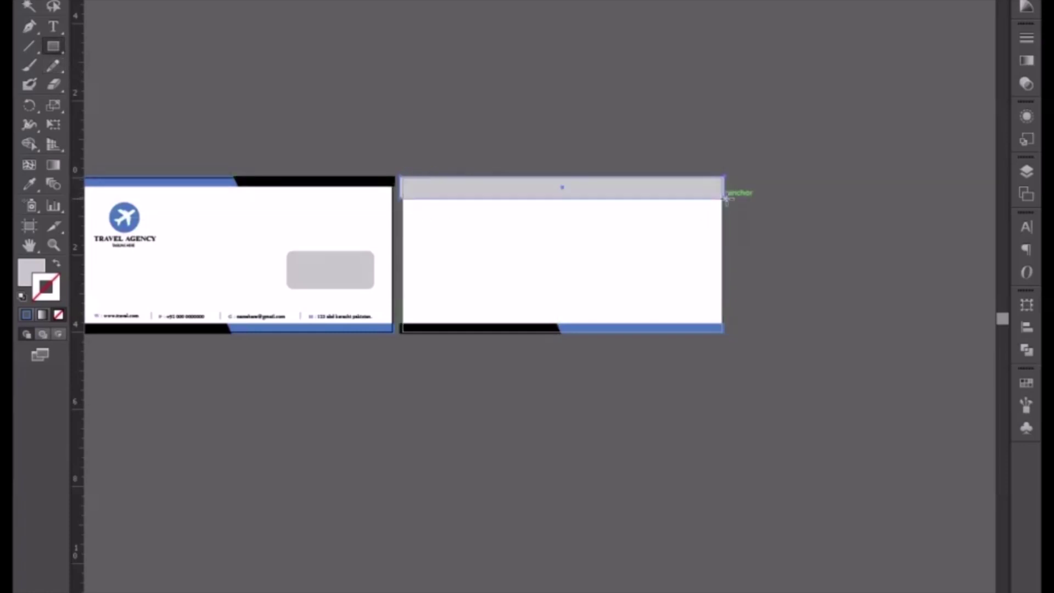
key("ctrl+equal")
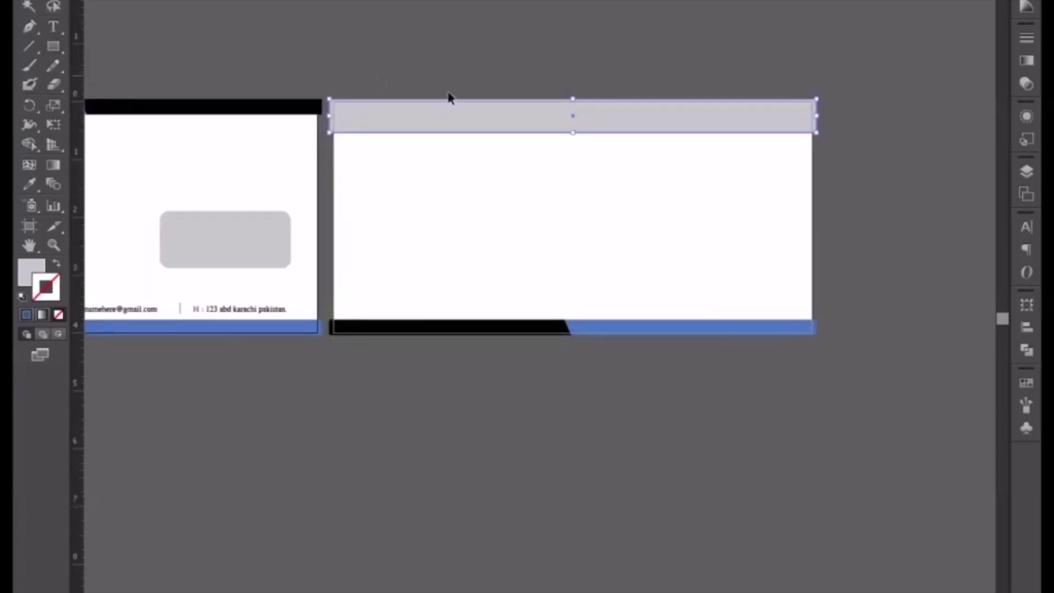
left_click_drag(575, 133, 572, 173)
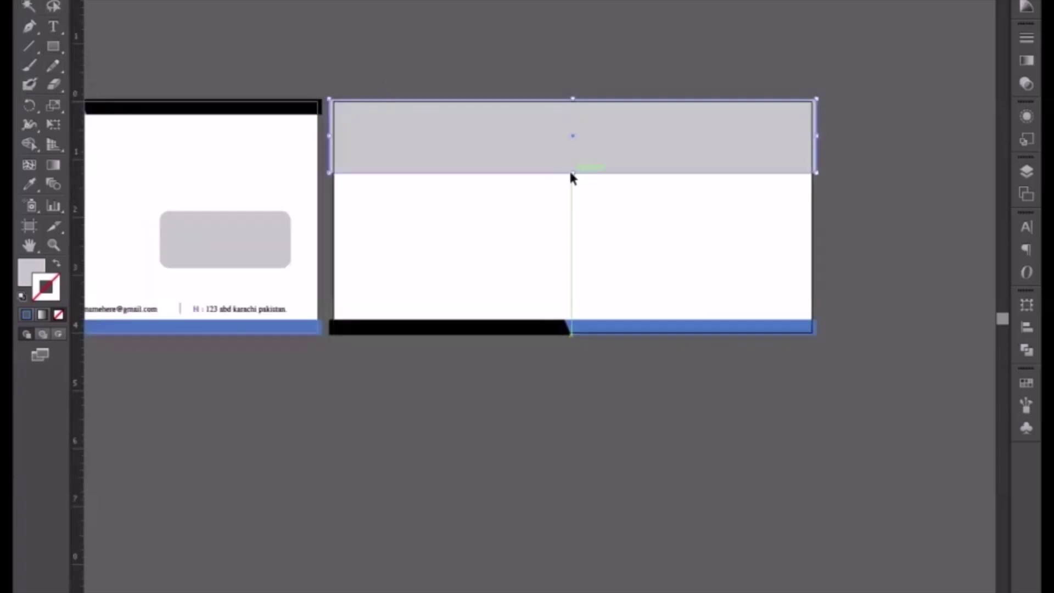
left_click(189, 112)
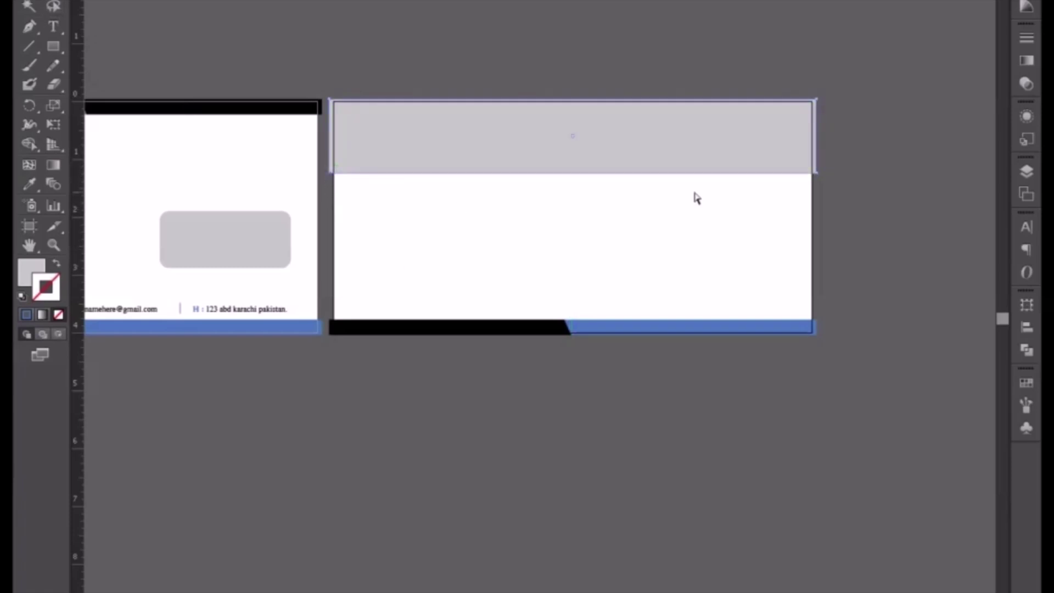
key("Right")
key("Right")
key("Right")
key("Right")
key("Right")
key("Right")
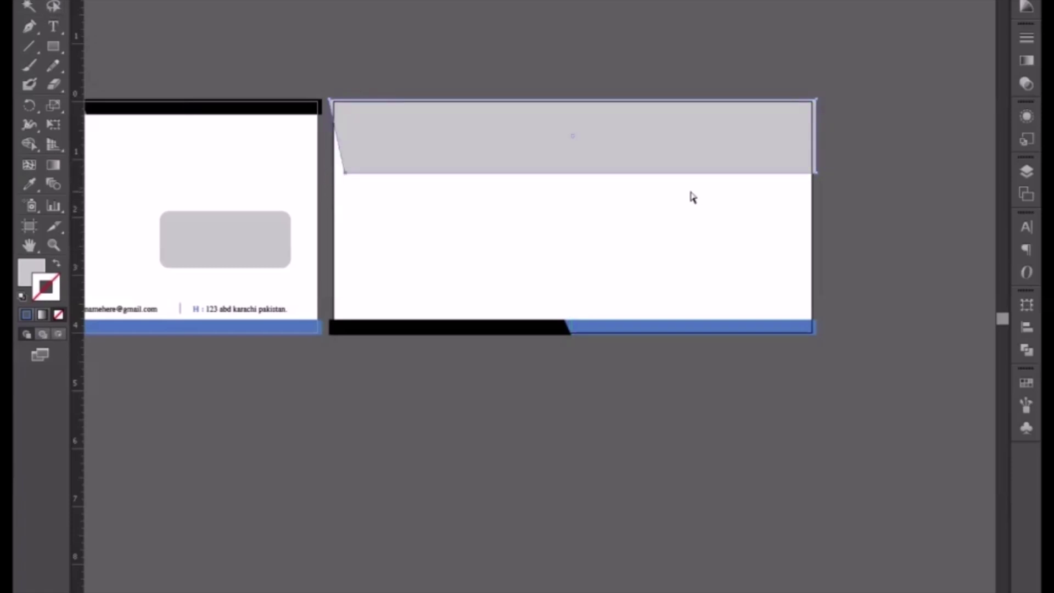
key("ctrl+z")
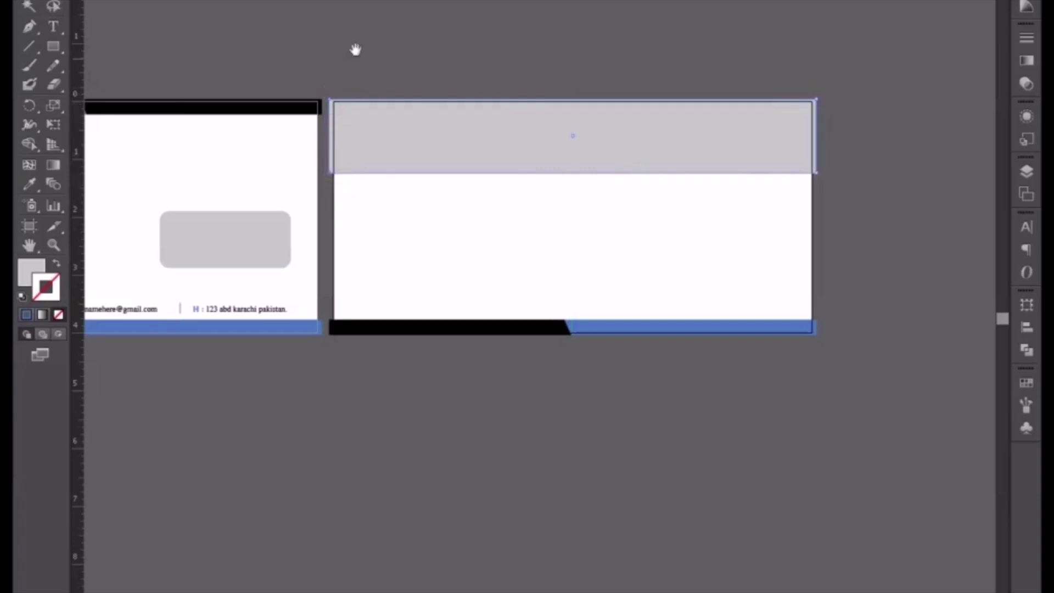
Step: Nudge the bar's bottom corners inward to form a slanted trapezoid flap
left_click_drag(355, 47, 497, 187)
key("ctrl+equal")
key("ctrl+equal")
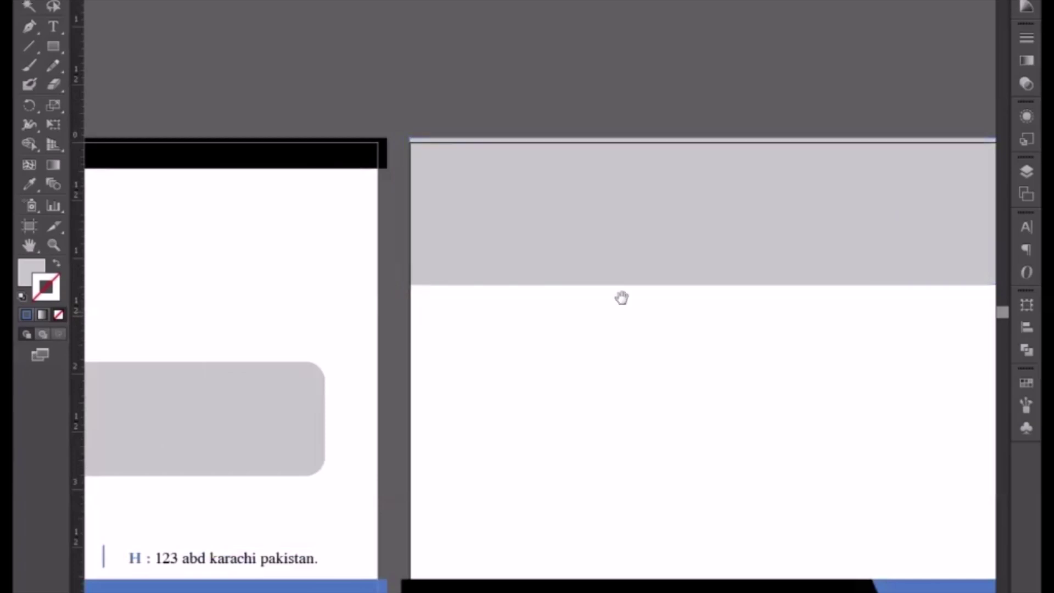
left_click_drag(621, 299, 517, 284)
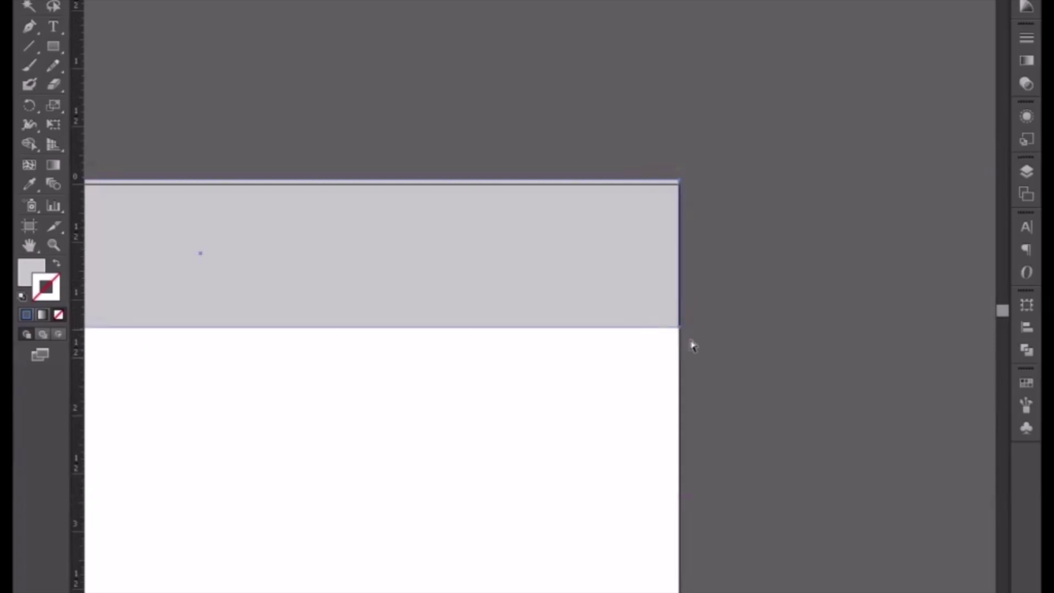
left_click(679, 327)
key("Left")
key("Left")
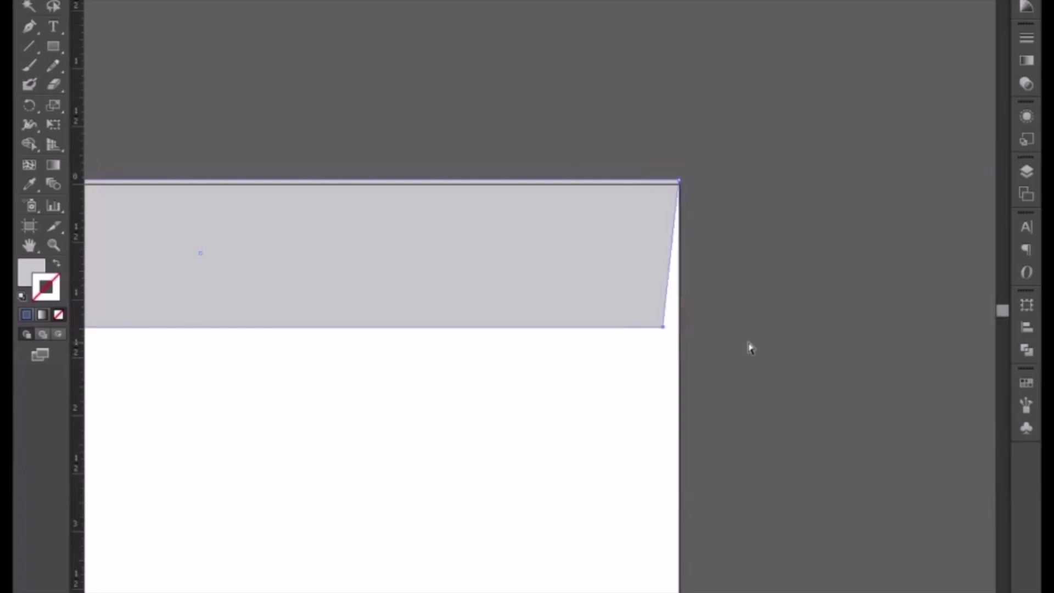
key("Left")
key("Left")
key("Left")
key("ctrl+minus")
key("ctrl+minus")
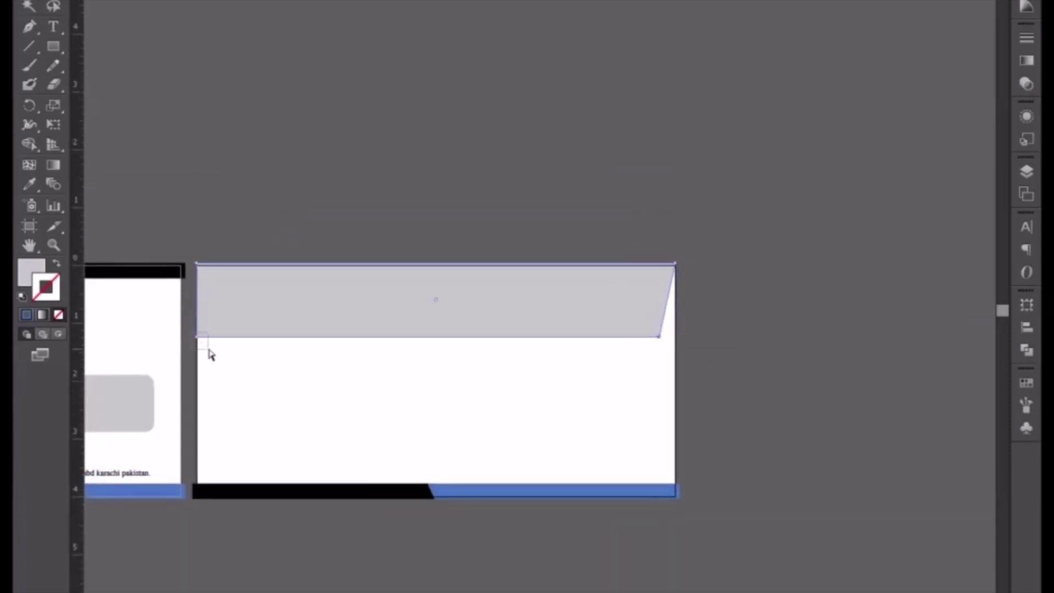
key("Right")
key("Right")
key("Right")
key("Right")
key("Right")
key("Right")
key("Right")
key("Right")
key("Right")
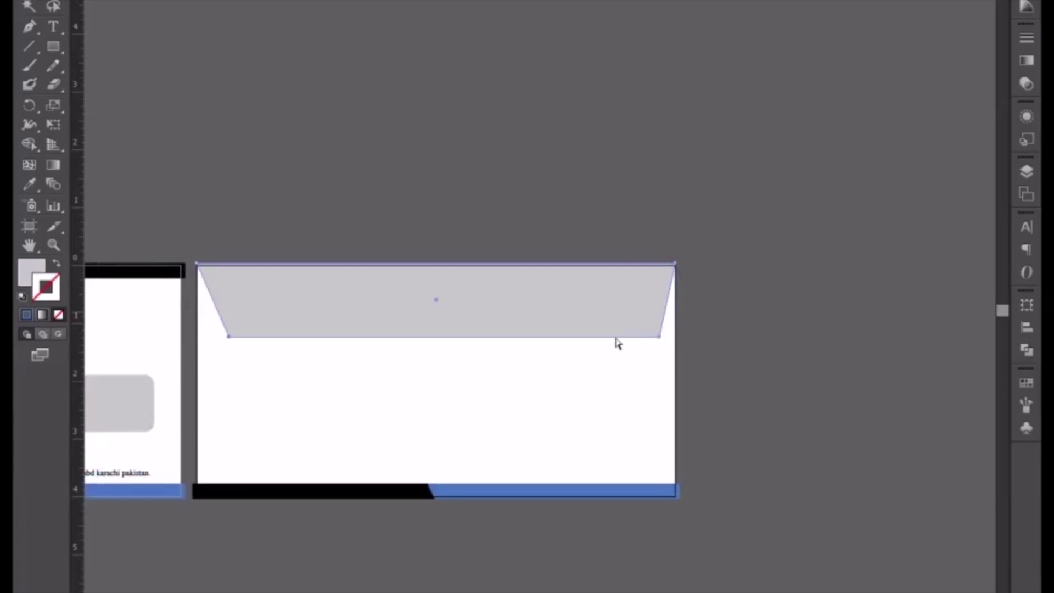
key("Left")
key("Left")
key("Left")
left_click(254, 181)
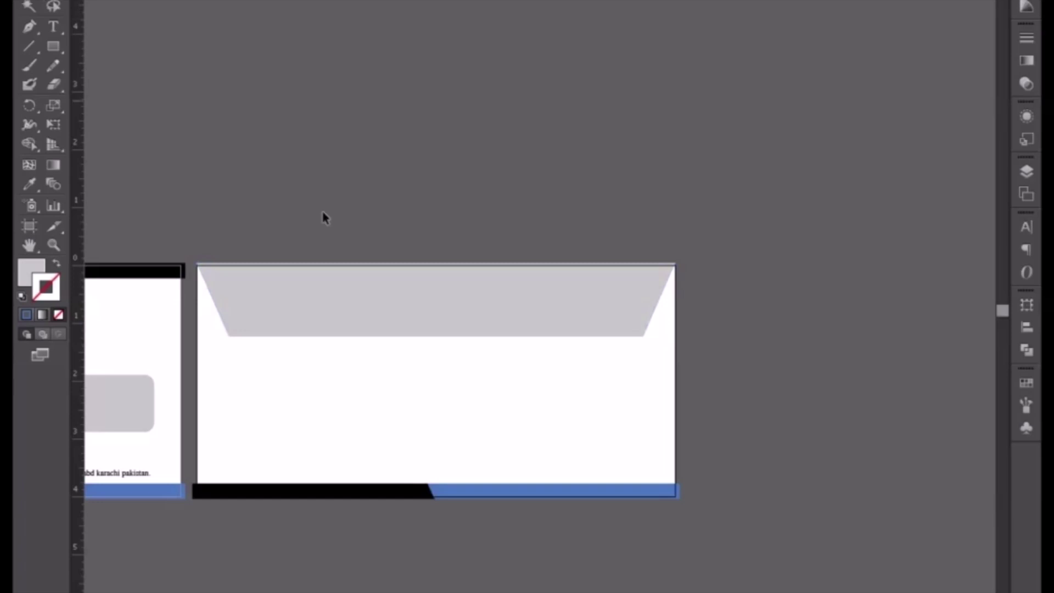
Step: Eyedrop the front's blue bar into the flap and pick up the Travel Agency logo
left_click_drag(306, 175, 579, 154)
left_click_drag(505, 178, 549, 189)
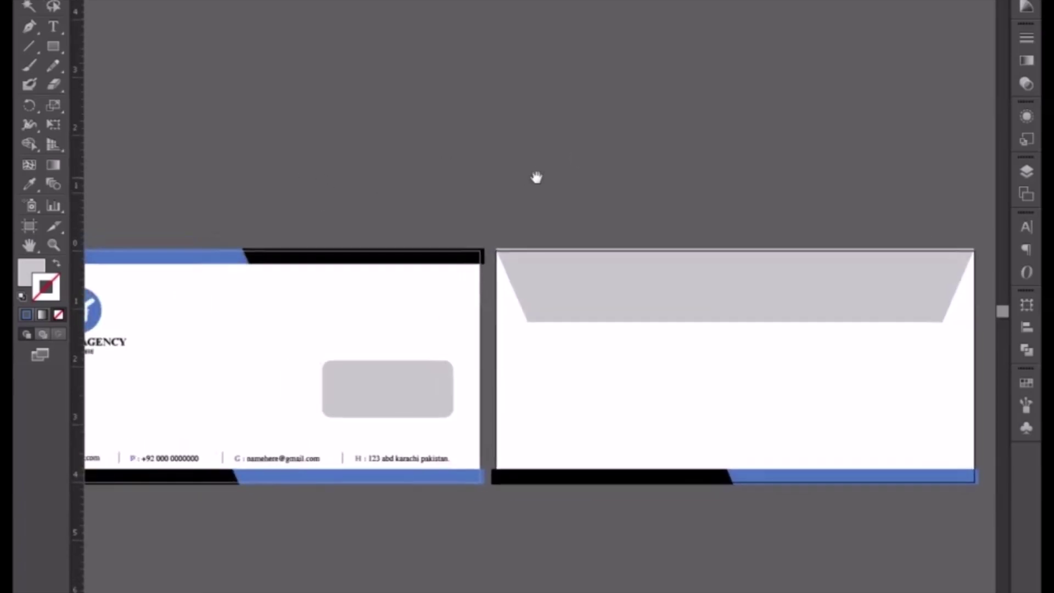
left_click(617, 285)
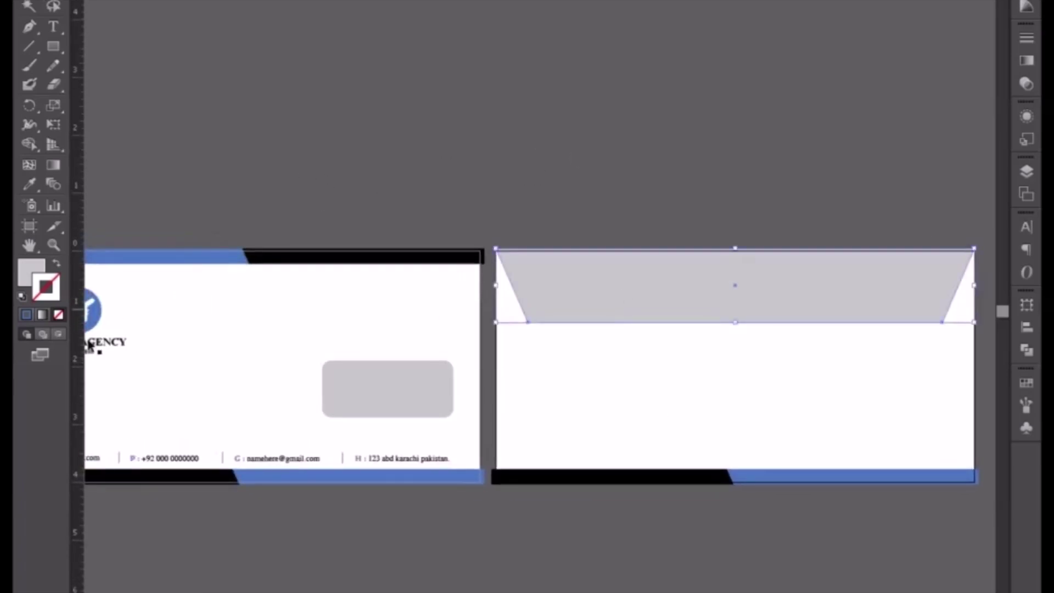
left_click(29, 184)
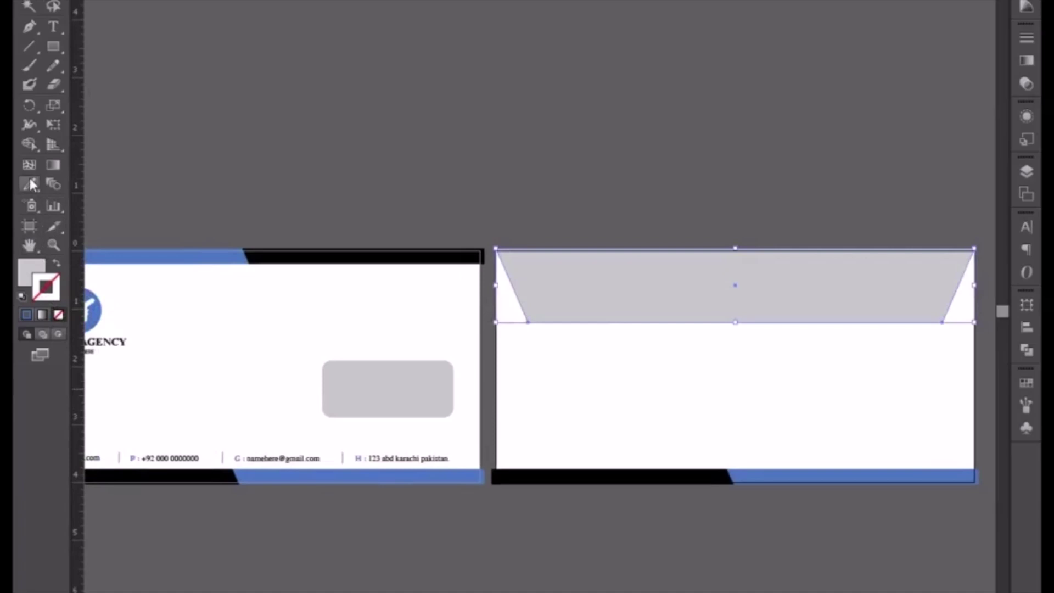
left_click(176, 254)
left_click(15, 7)
left_click_drag(106, 348, 111, 350)
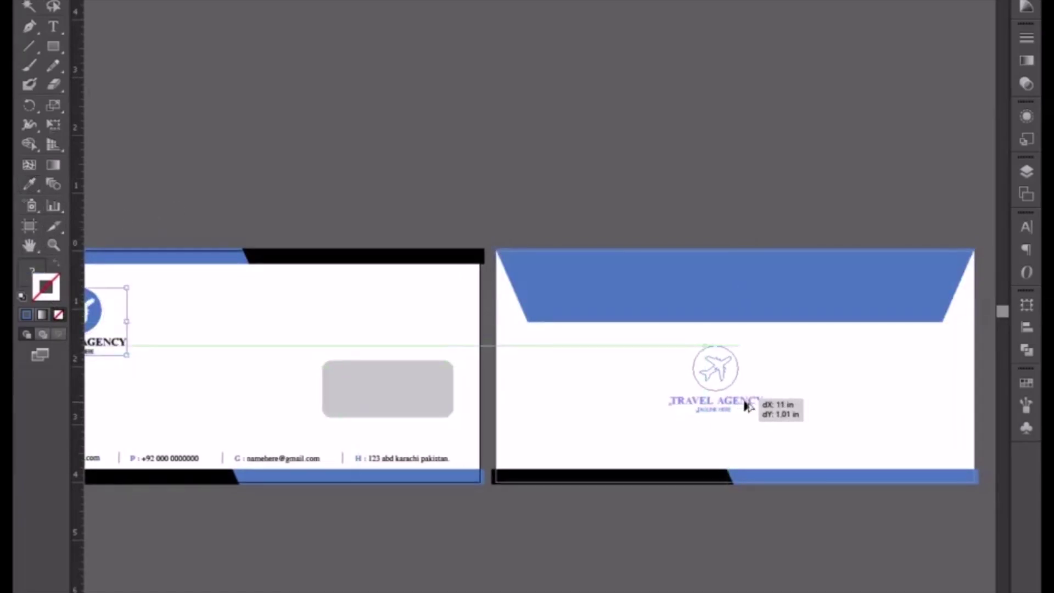
Step: Place a copy of the logo on the back artboard and ungroup it
left_click_drag(358, 392, 746, 406)
scroll(743, 397, "up", 2)
scroll(676, 404, "up", 2)
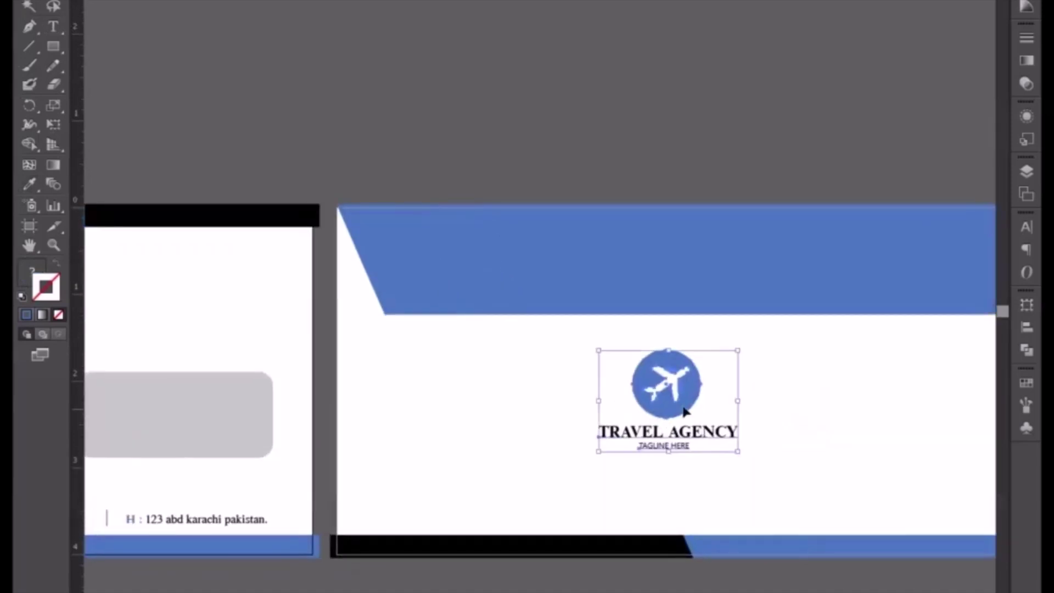
scroll(676, 404, "up", 1)
right_click(677, 404)
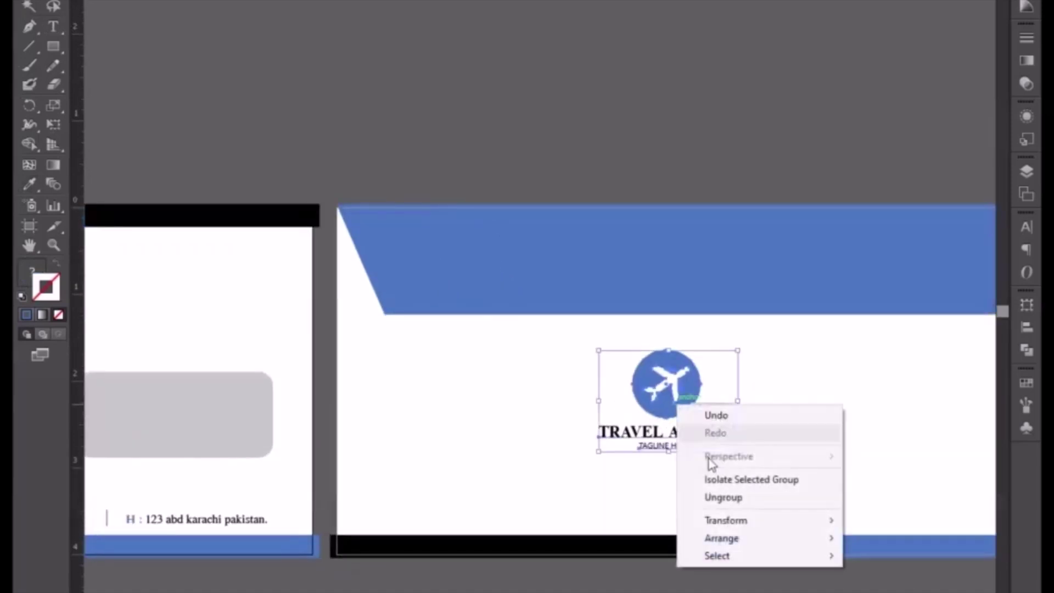
left_click(724, 499)
Step: Delete the copied TRAVEL AGENCY title and tagline
left_click(607, 497)
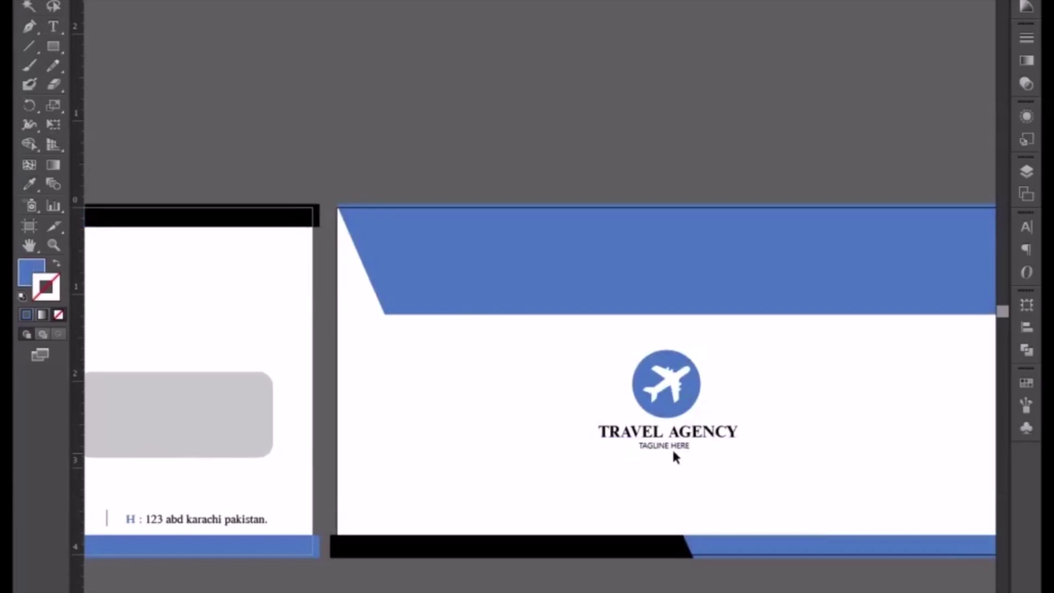
left_click(675, 431)
left_click_drag(678, 464, 638, 425)
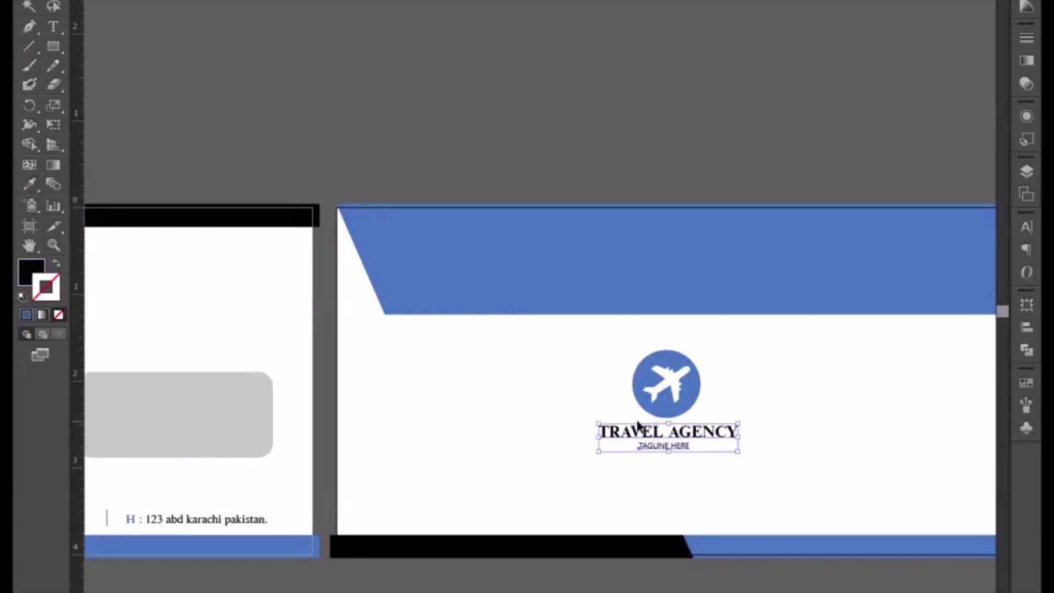
key("Delete")
Step: Move the plane onto the blue flap, bring it to front, and delete the circle
left_click_drag(679, 363, 693, 275)
left_click_drag(667, 404, 571, 349)
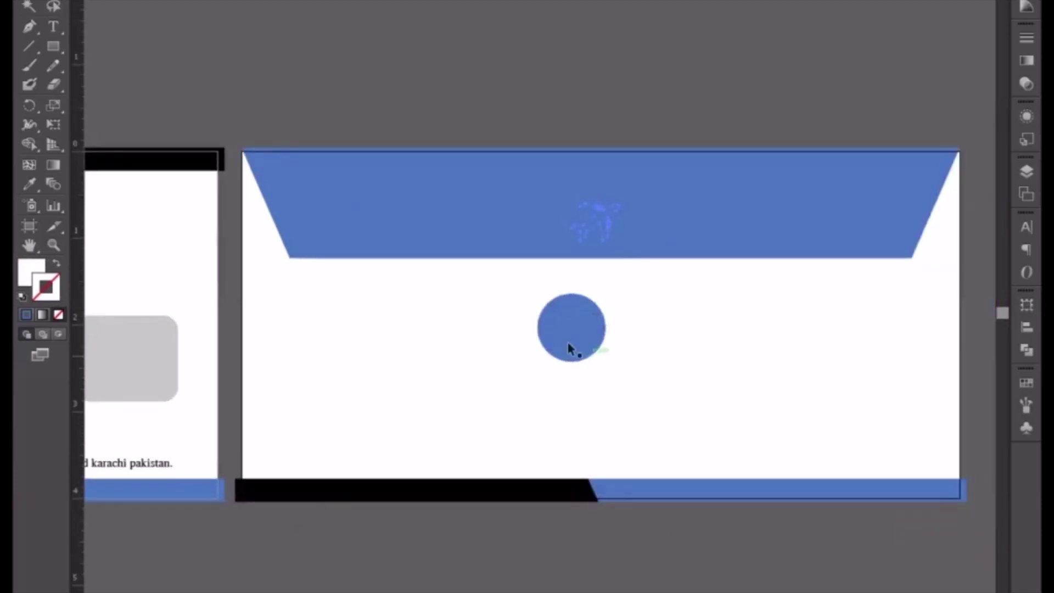
right_click(584, 229)
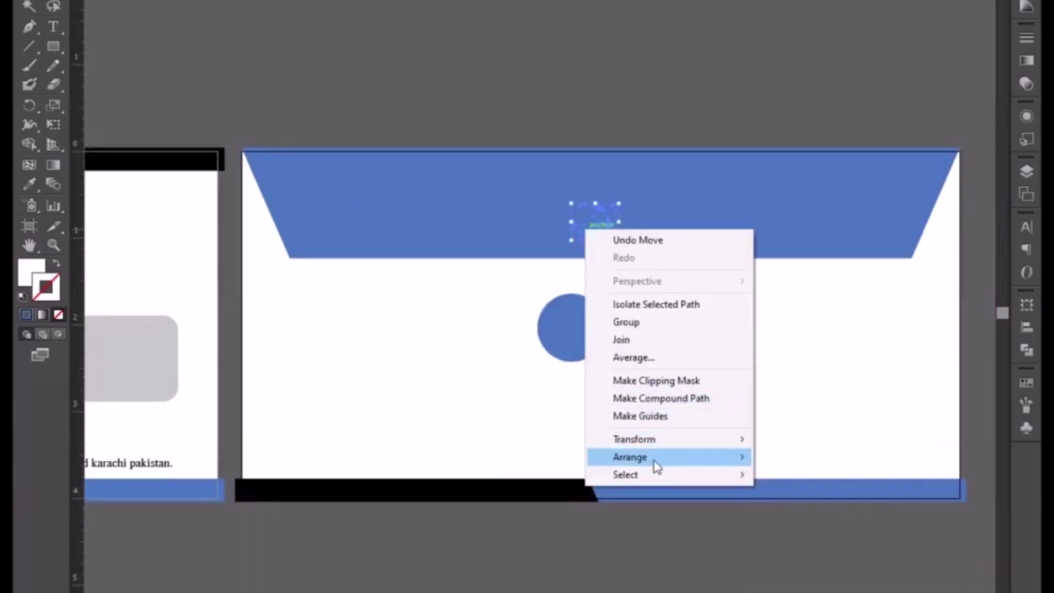
left_click(786, 456)
left_click(571, 321)
key("Delete")
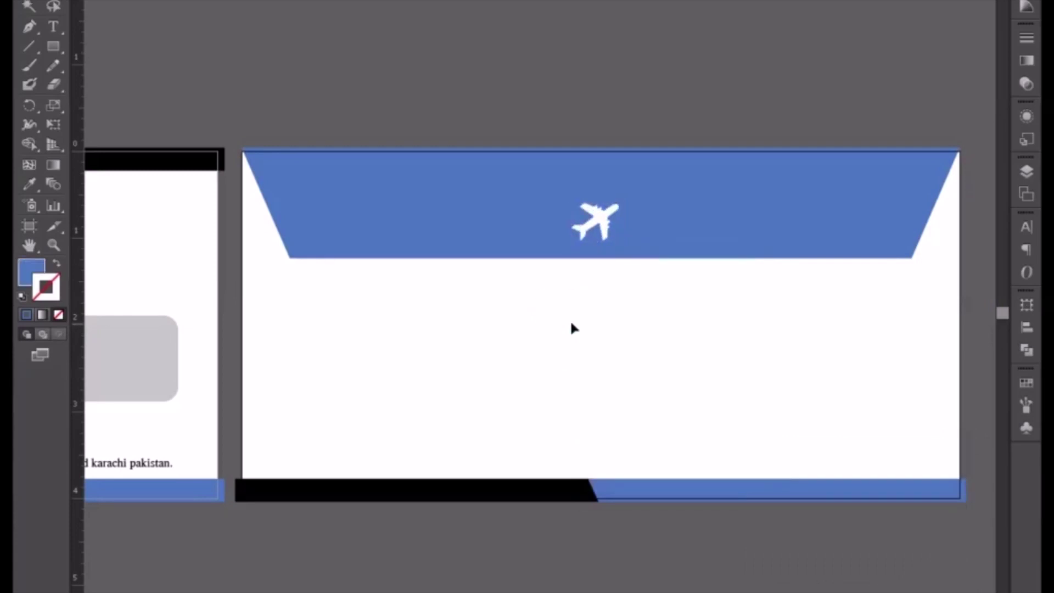
Step: Enlarge the white plane icon and centre it on the blue flap
key("ctrl+y")
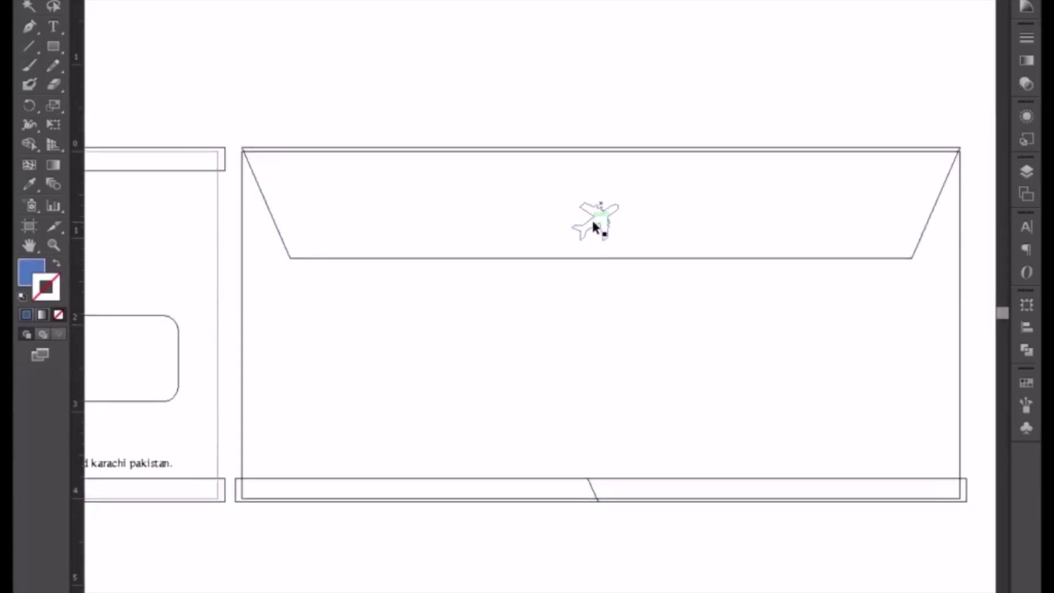
left_click(594, 223)
key("ctrl+y")
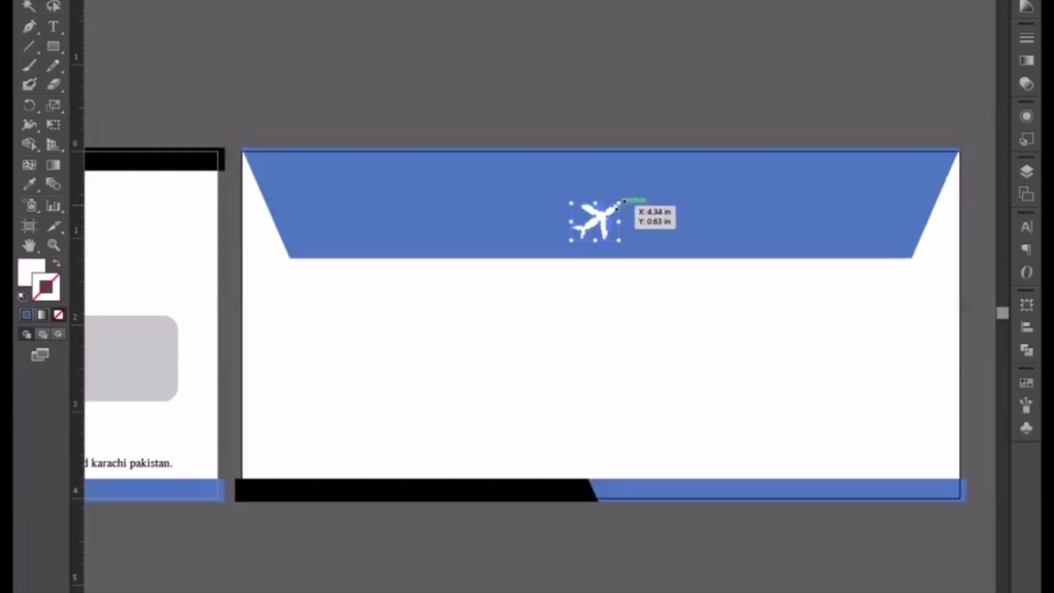
left_click_drag(617, 207, 631, 194)
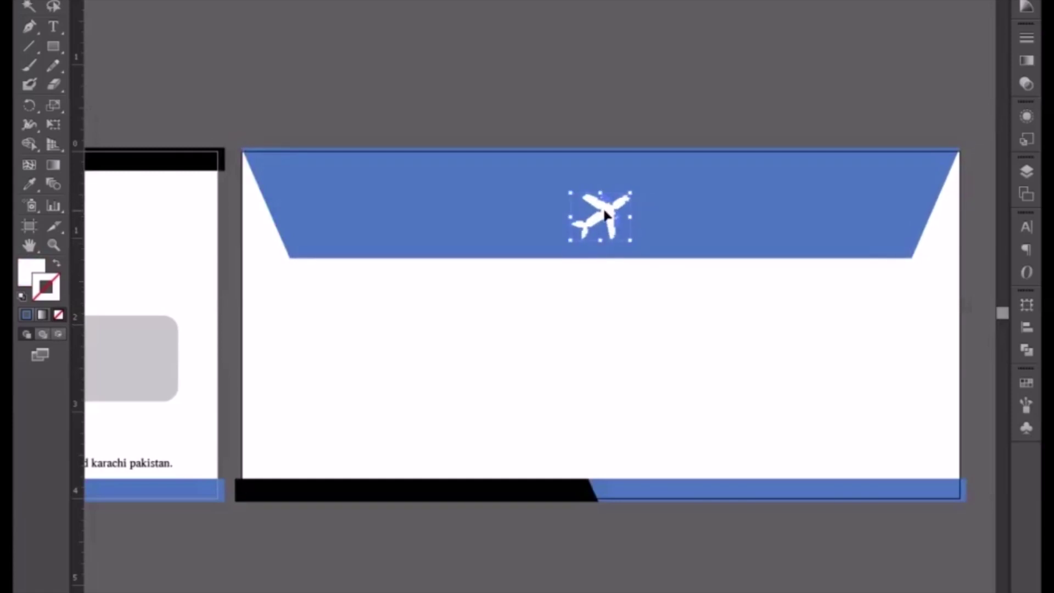
left_click(652, 376)
key("ctrl+minus")
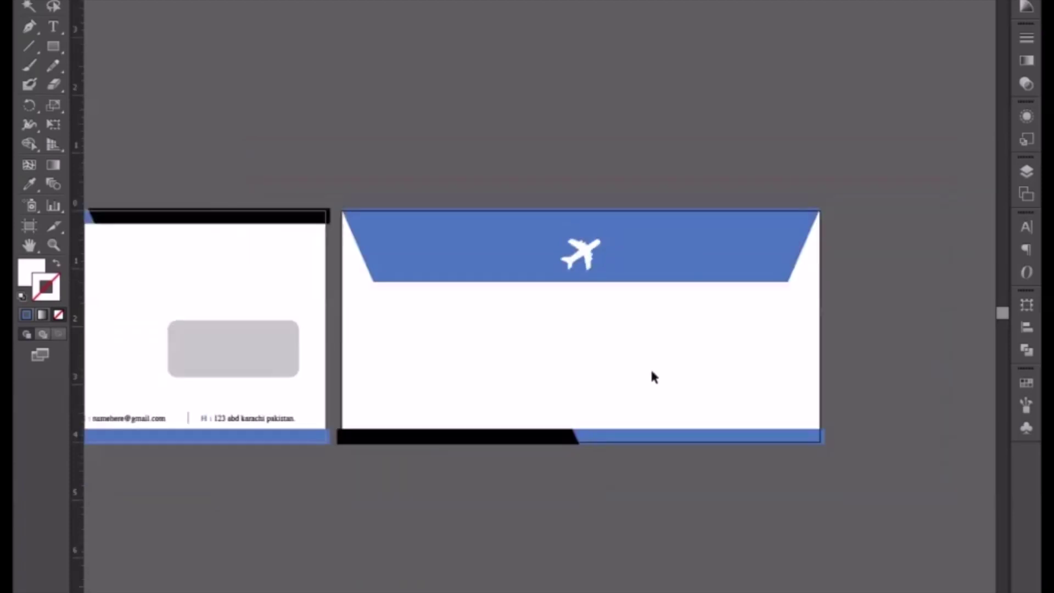
left_click_drag(577, 255, 581, 255)
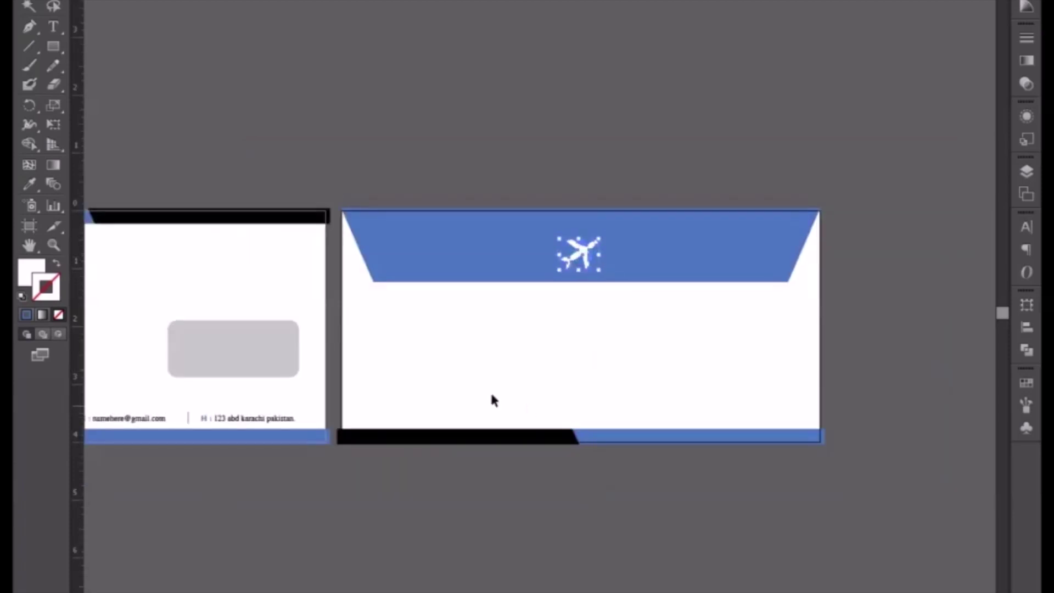
scroll(631, 326, "left", 5)
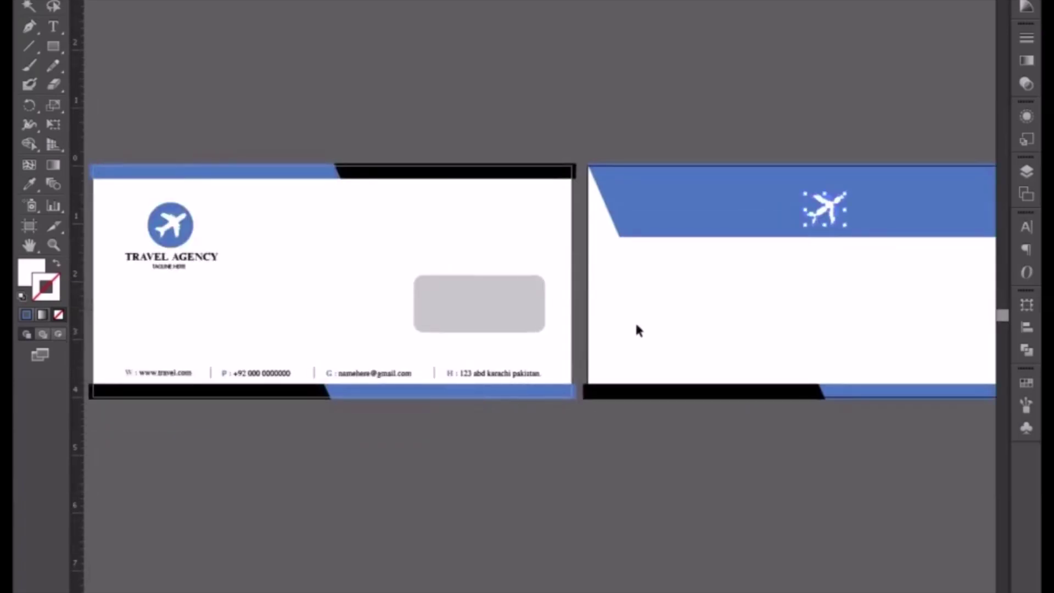
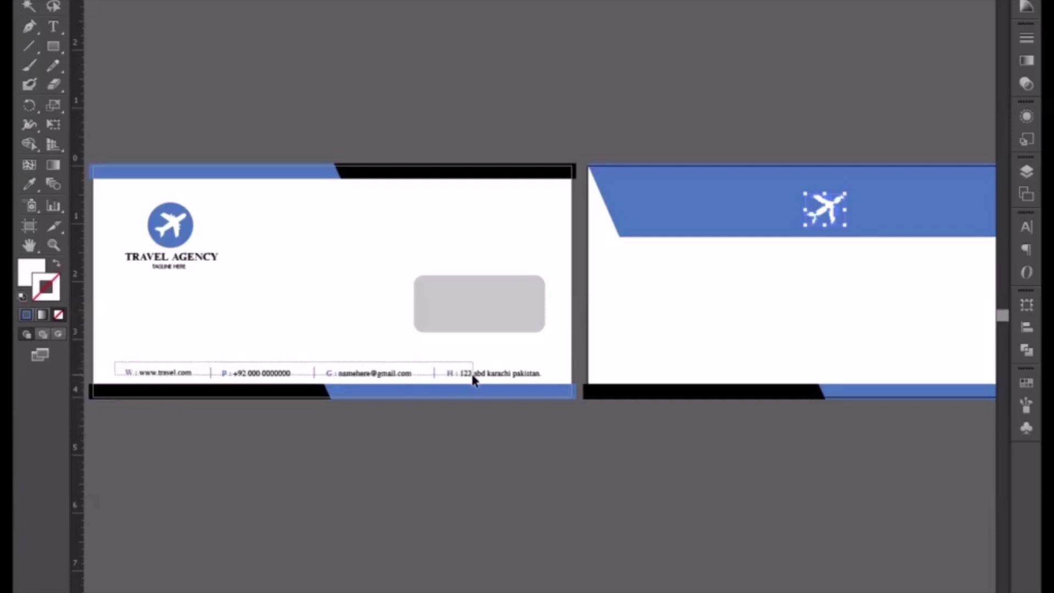
Step: Check the footer contact line, then zoom out to view all three envelope artboards
left_click_drag(114, 364, 481, 389)
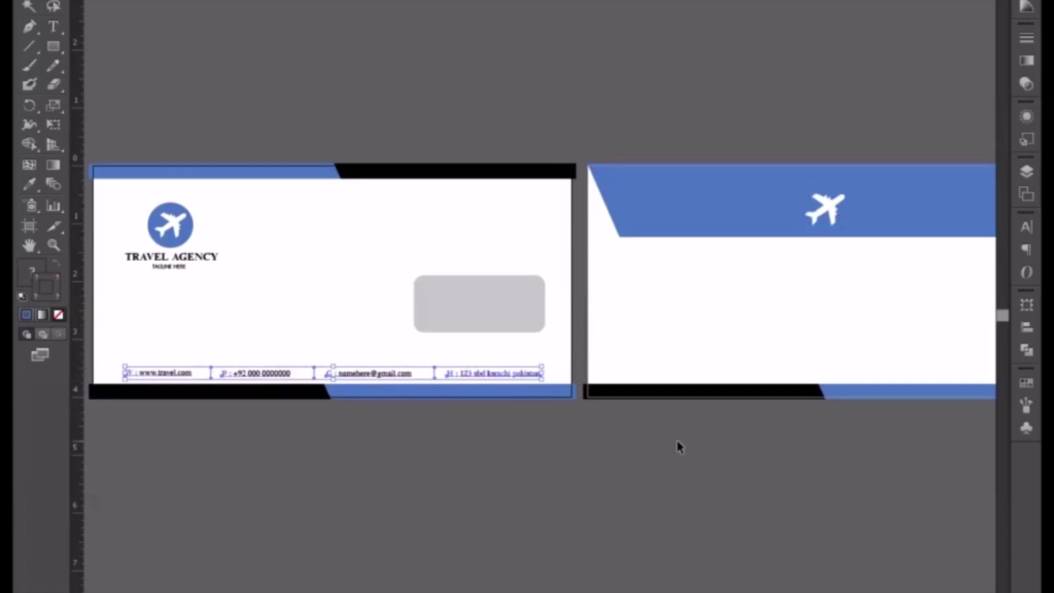
left_click(678, 457)
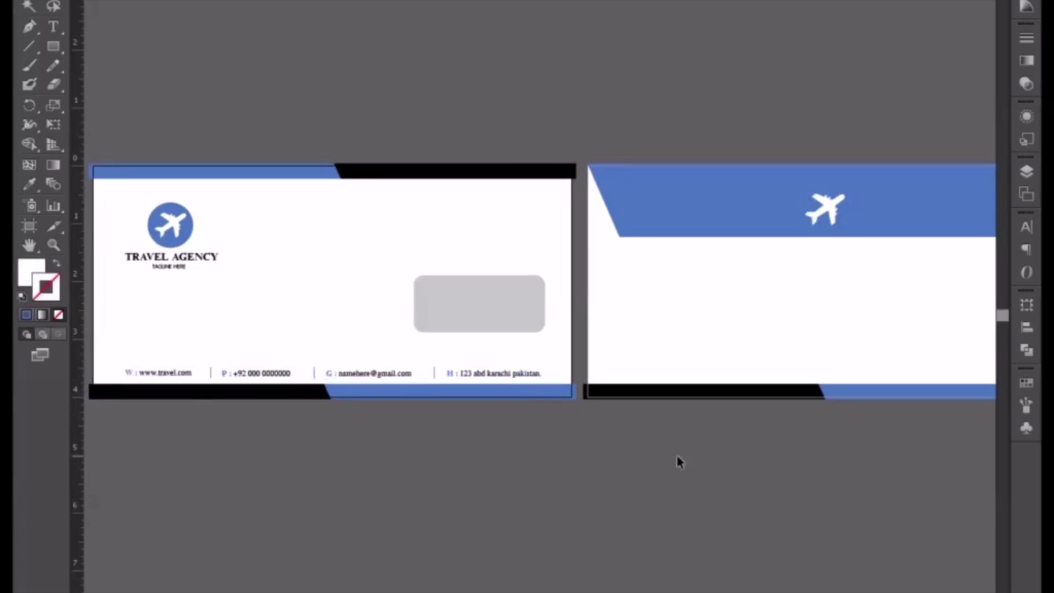
key("ctrl+minus")
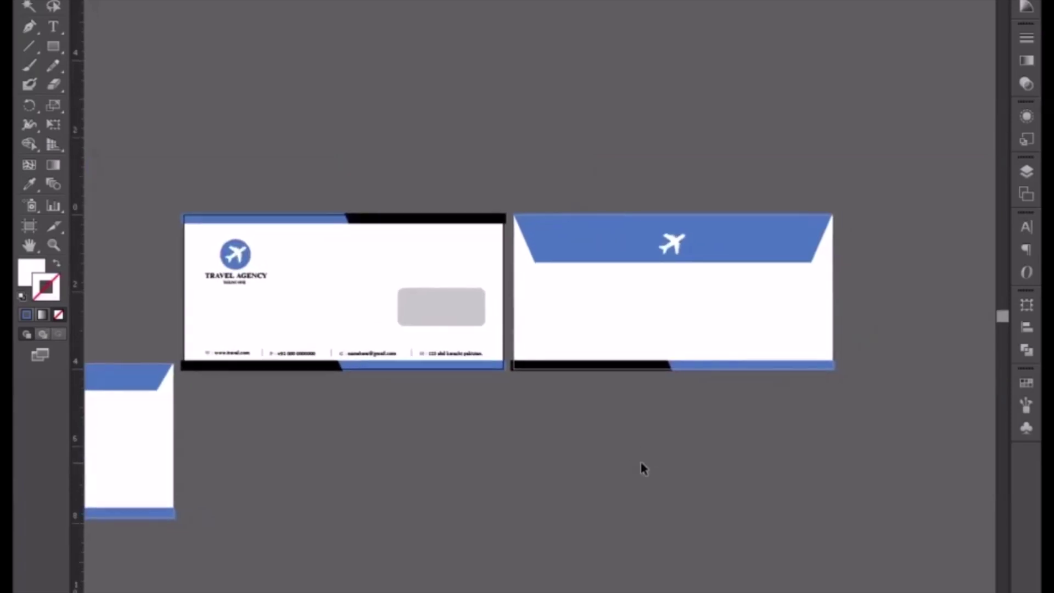